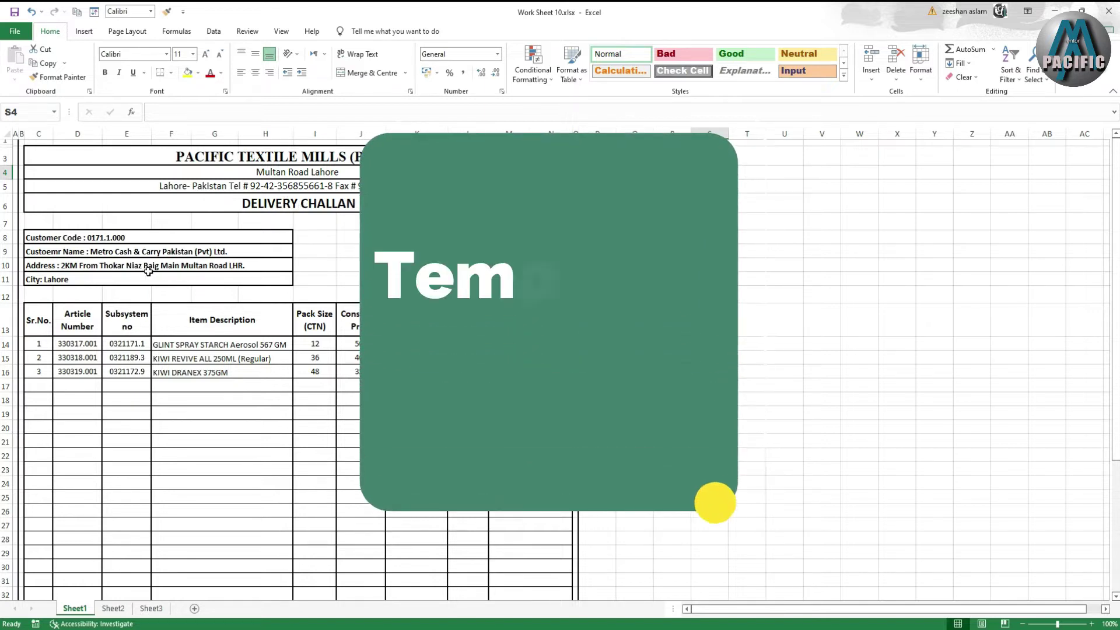
Examine the delivery challan's customer details and the blank item rows across its table columns.
left_click_drag(105, 251, 109, 265)
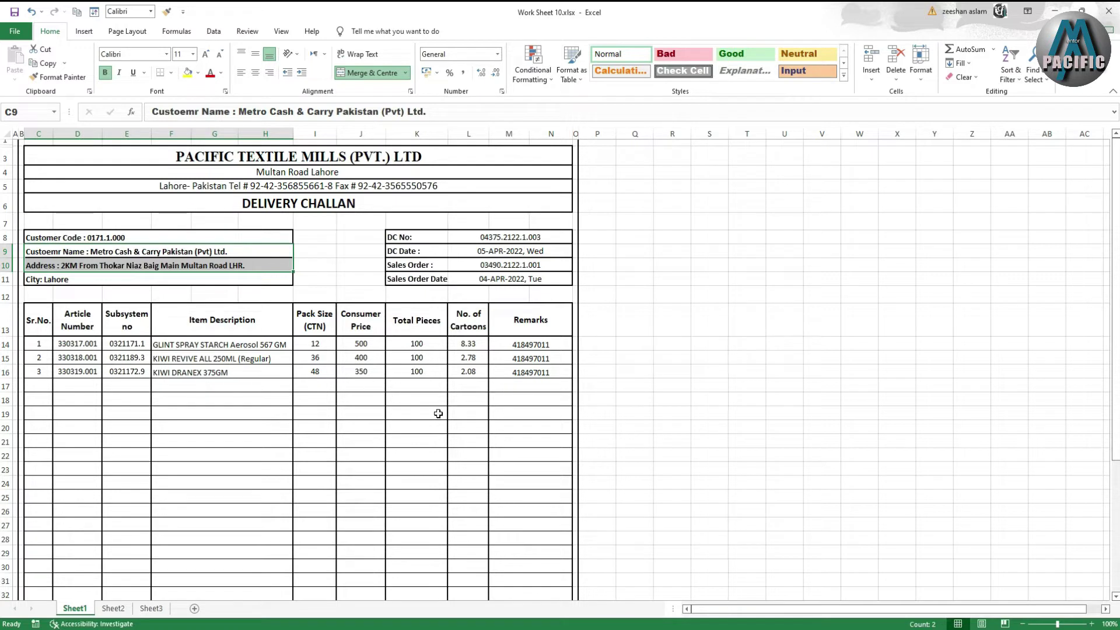
scroll(281, 397, "down", 4)
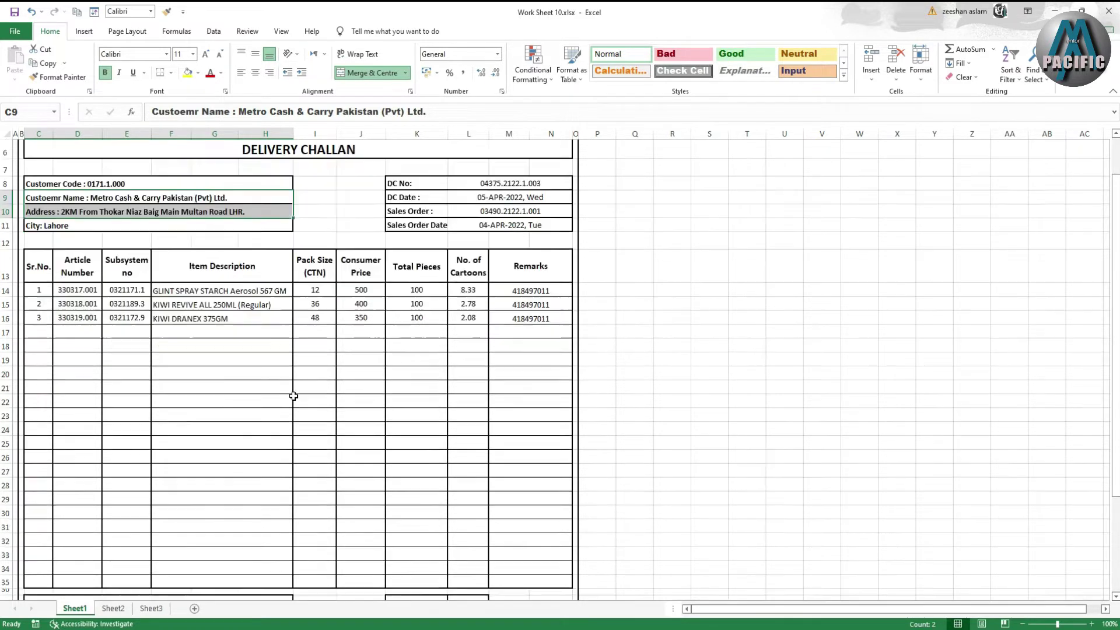
scroll(299, 397, "up", 4)
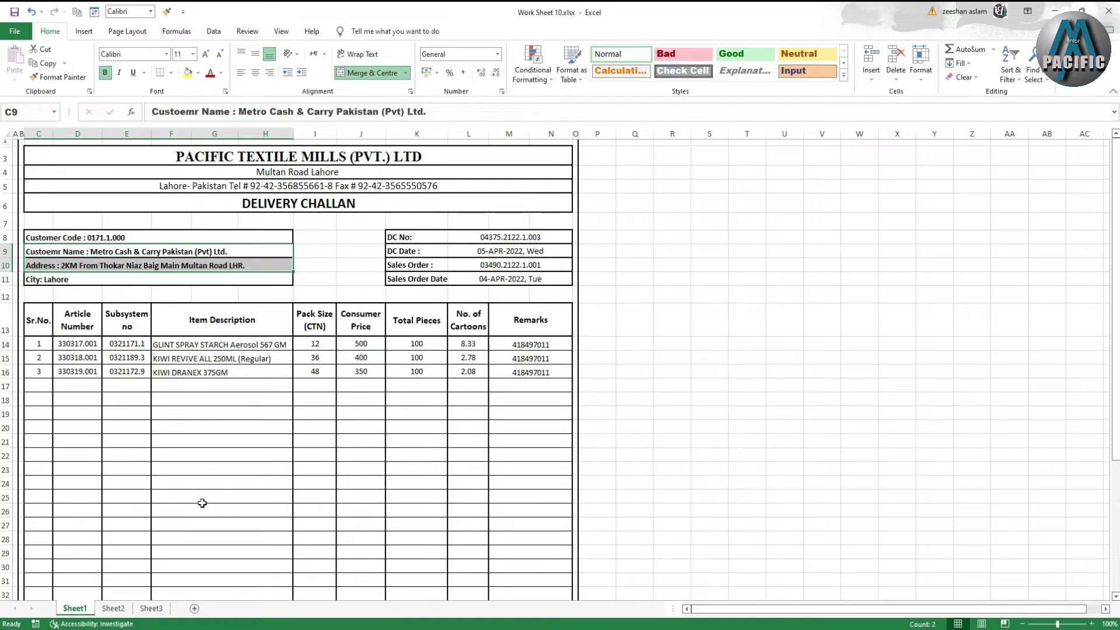
left_click(525, 418)
left_click(464, 414)
left_click(413, 411)
left_click(359, 413)
left_click(302, 416)
left_click(238, 414)
left_click(129, 411)
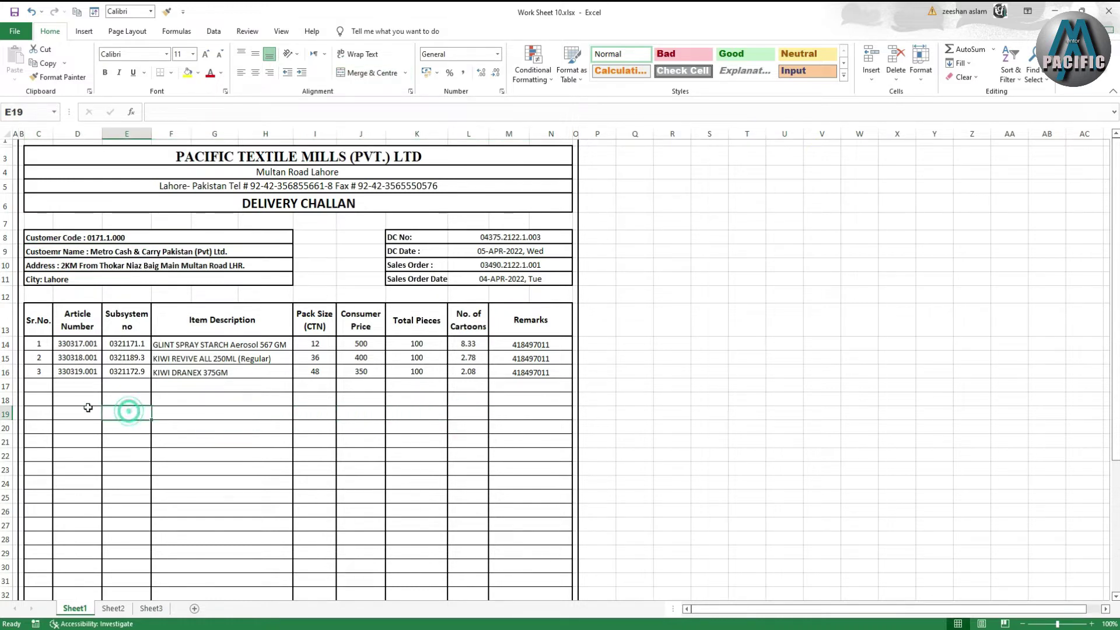
left_click(87, 408)
left_click(36, 410)
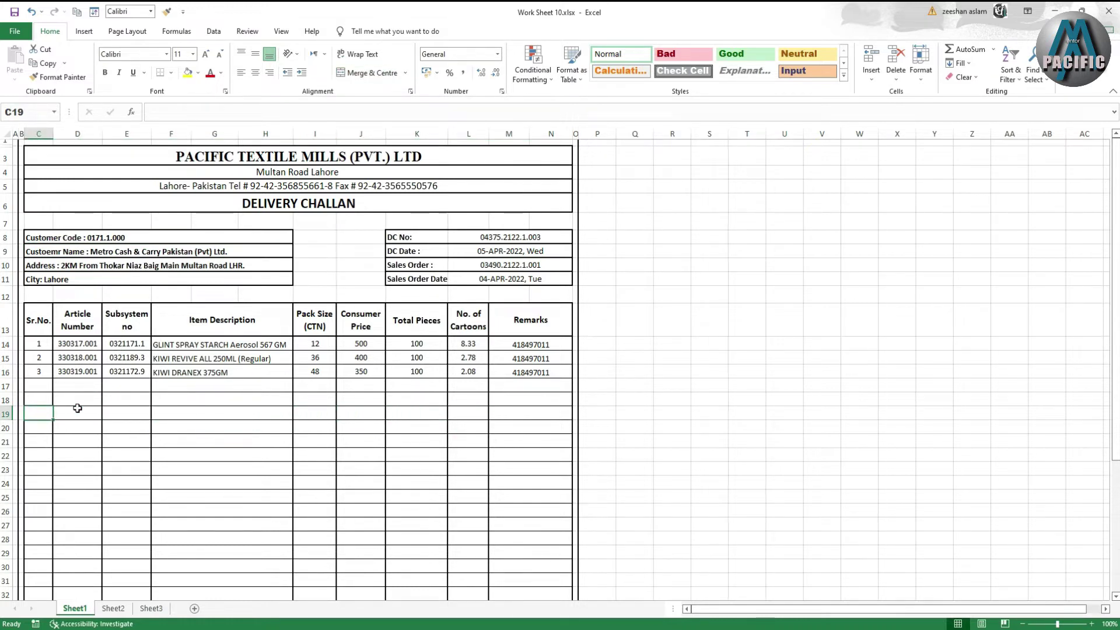
Examine the item table's headings and sample entries, from serial number and item description through total pieces, cartons and remarks.
left_click(222, 328)
left_click_drag(223, 327, 221, 386)
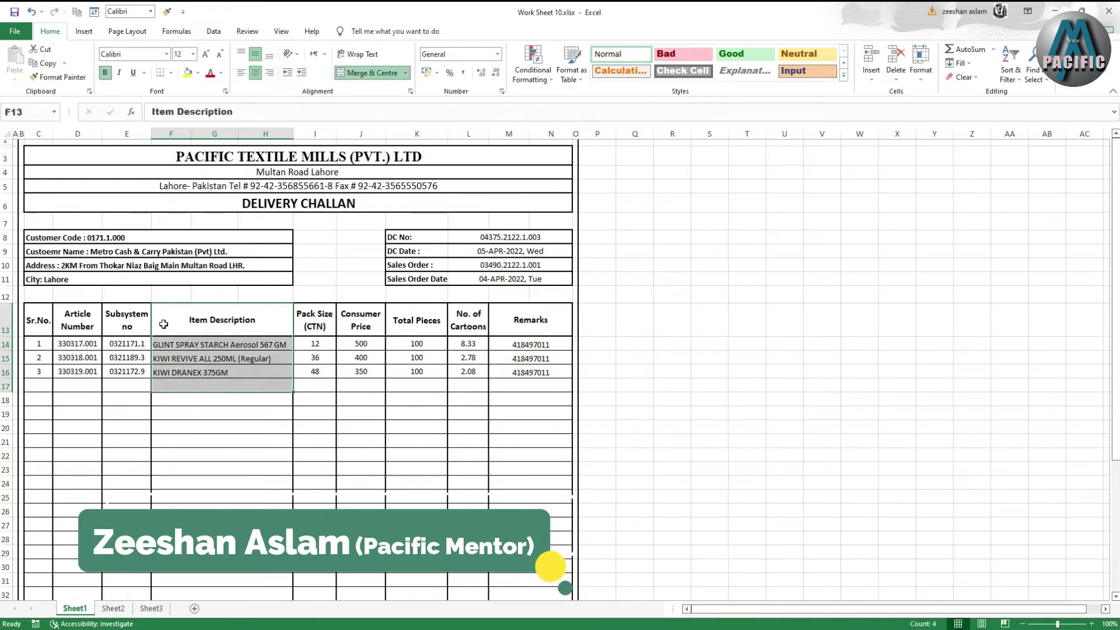
left_click(44, 326)
left_click(77, 325)
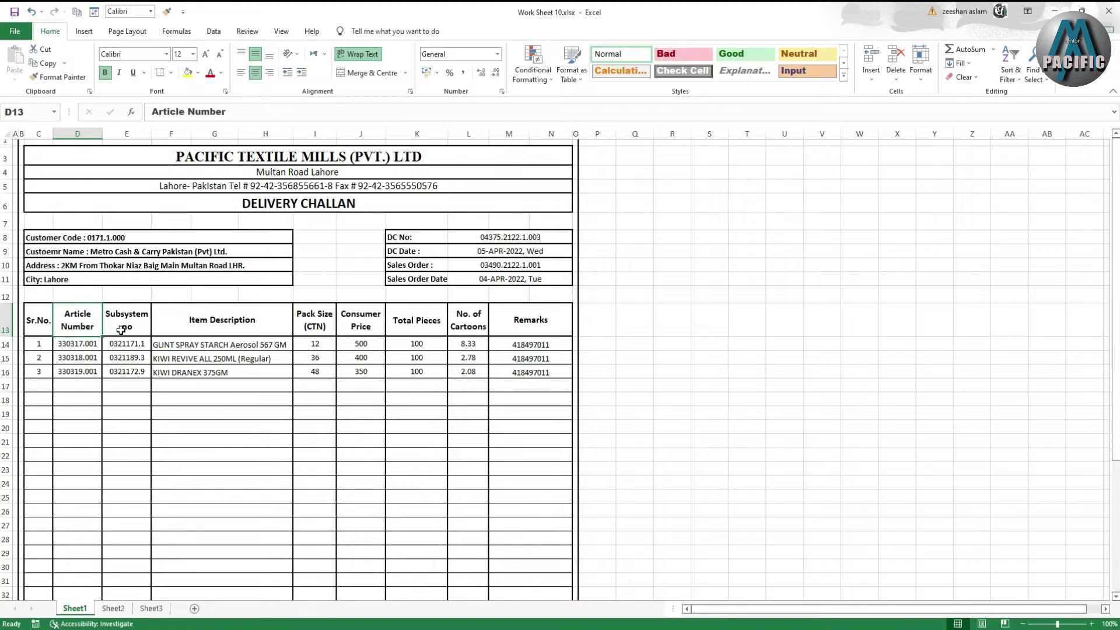
left_click(122, 330)
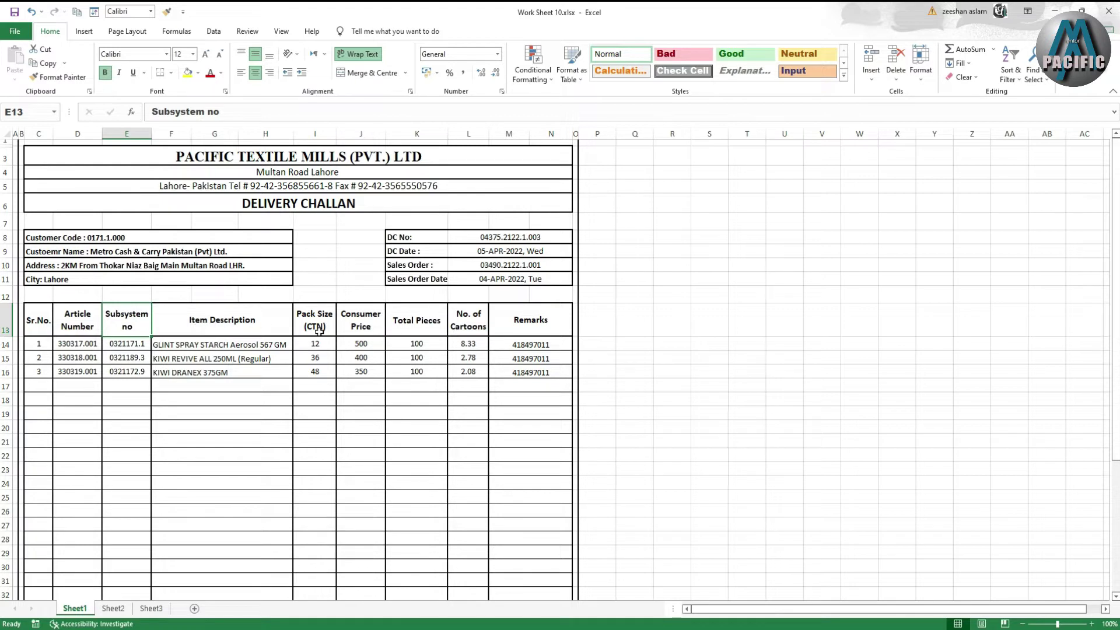
left_click_drag(320, 344, 317, 386)
left_click_drag(365, 323, 364, 375)
left_click(365, 375)
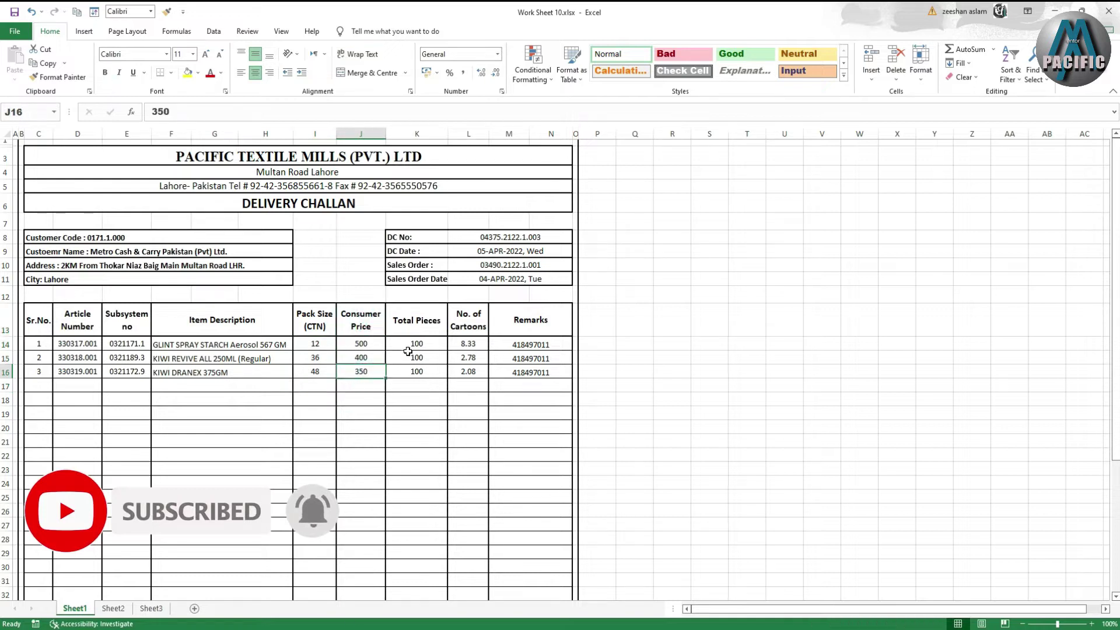
left_click_drag(415, 326, 416, 386)
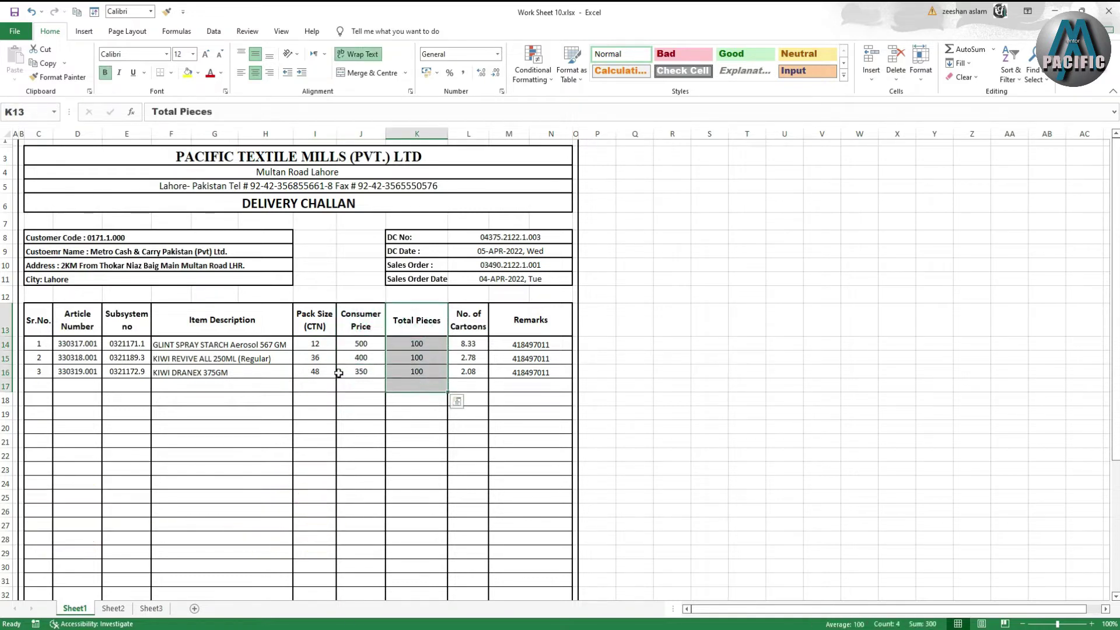
left_click(442, 403)
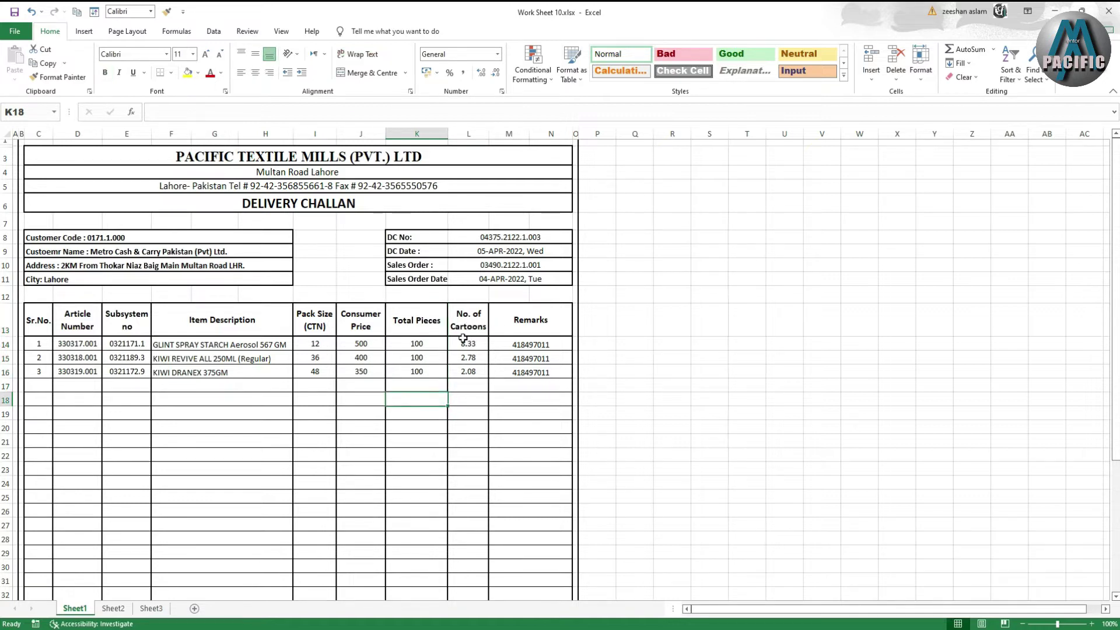
left_click_drag(474, 347, 470, 372)
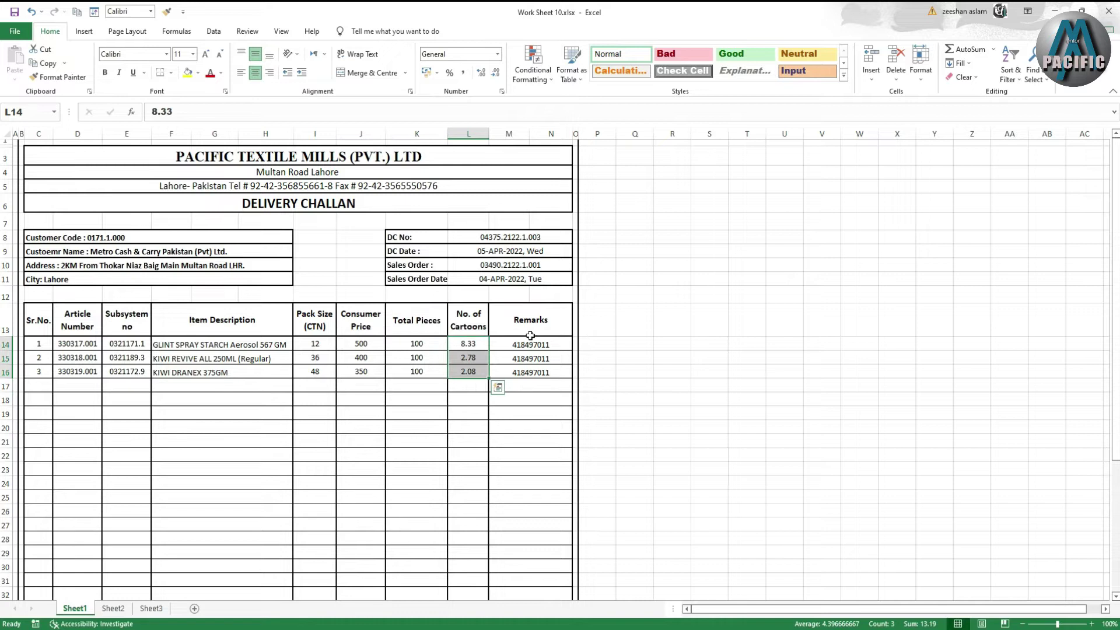
left_click(527, 347)
left_click(529, 359)
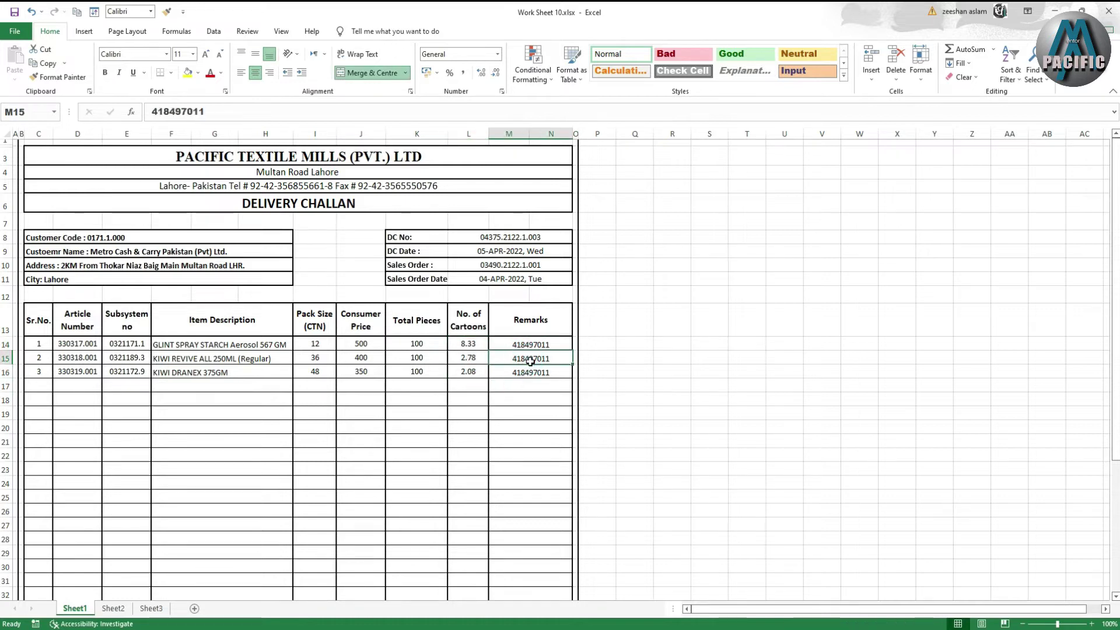
Examine the challan's total row, the signature boxes and the narrow margin column along its border.
scroll(528, 368, "down", 3)
left_click(427, 528)
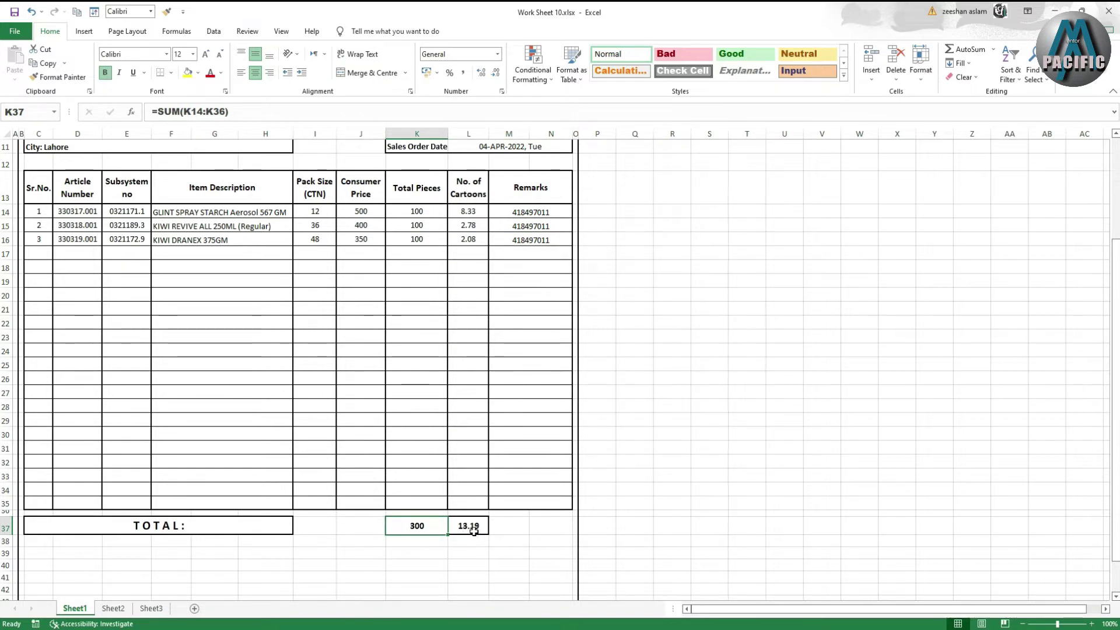
left_click(196, 529)
scroll(187, 528, "down", 3)
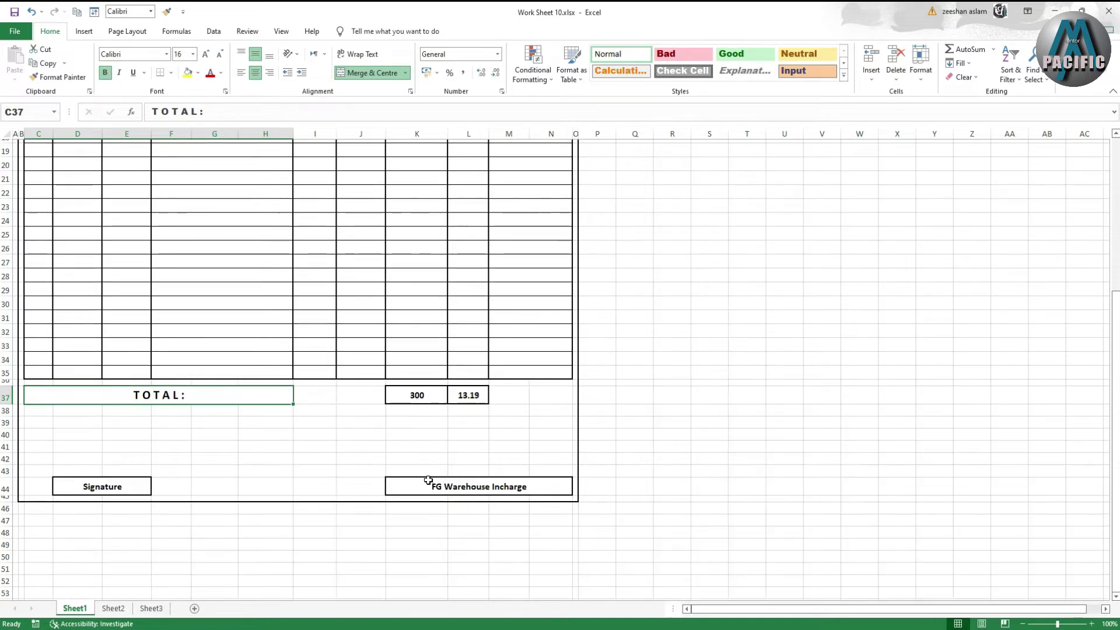
scroll(426, 479, "up", 6)
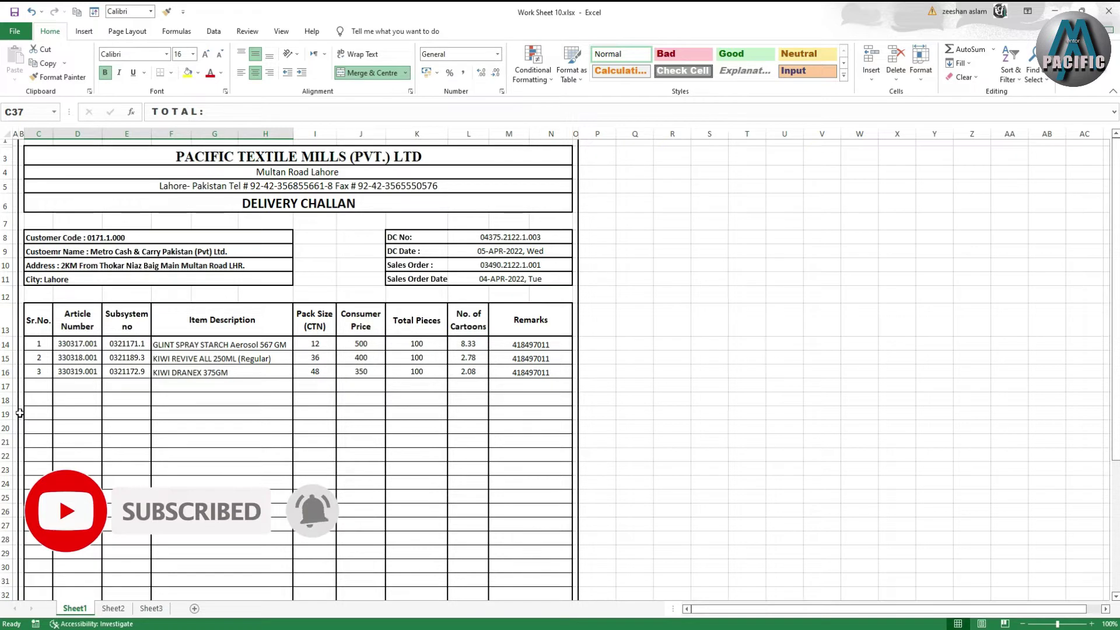
left_click_drag(15, 411, 17, 458)
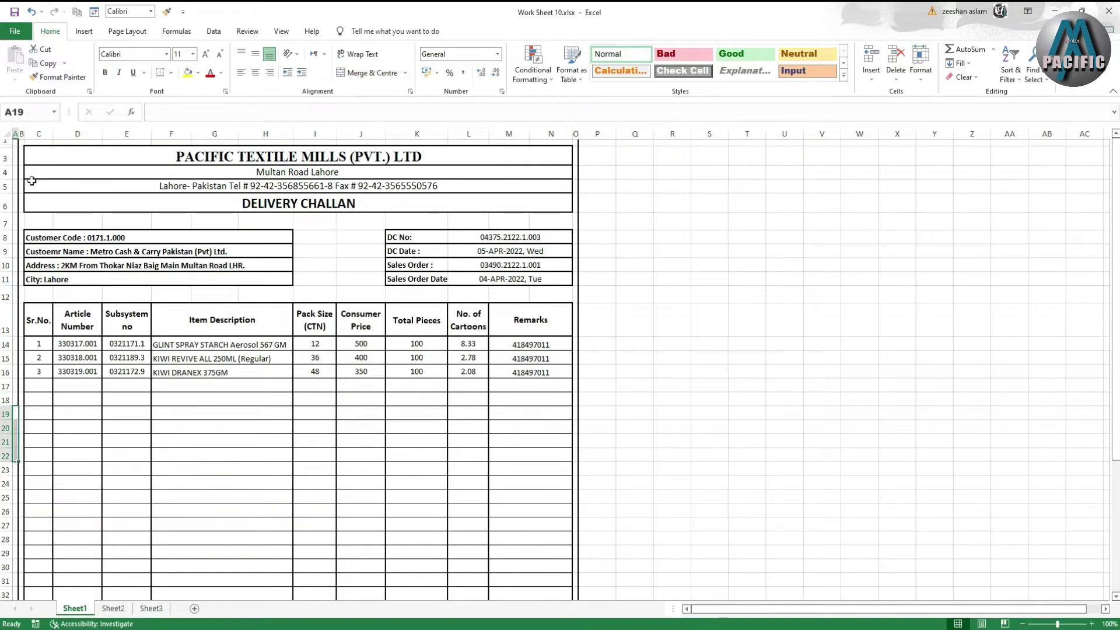
Open Sheet2 and shrink columns A and B and row 1 into a narrow margin.
left_click(112, 608)
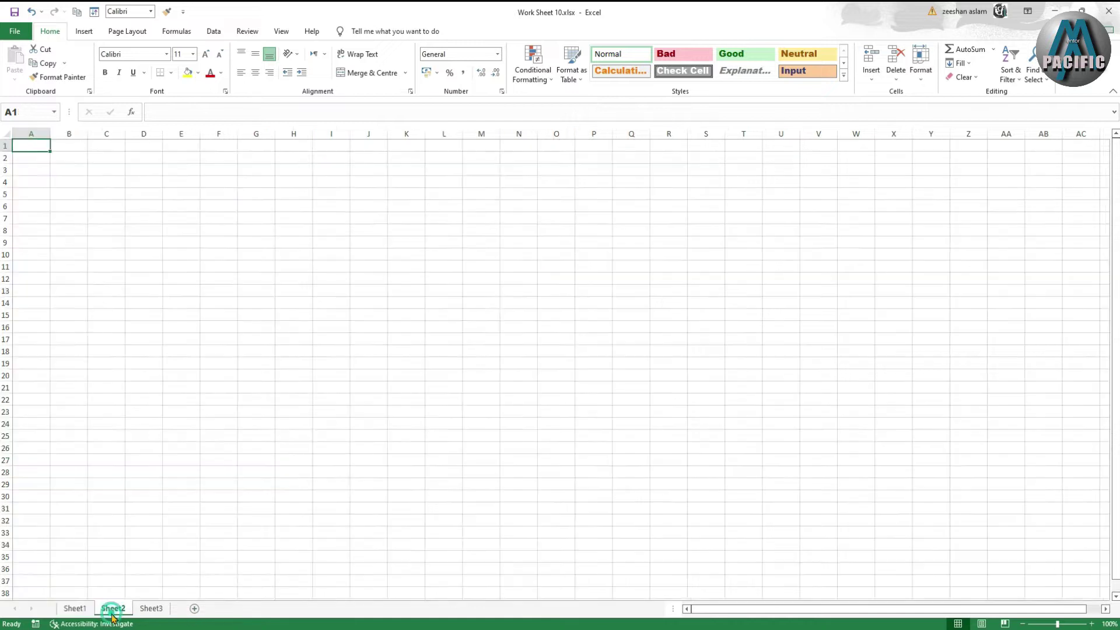
left_click_drag(55, 137, 10, 146)
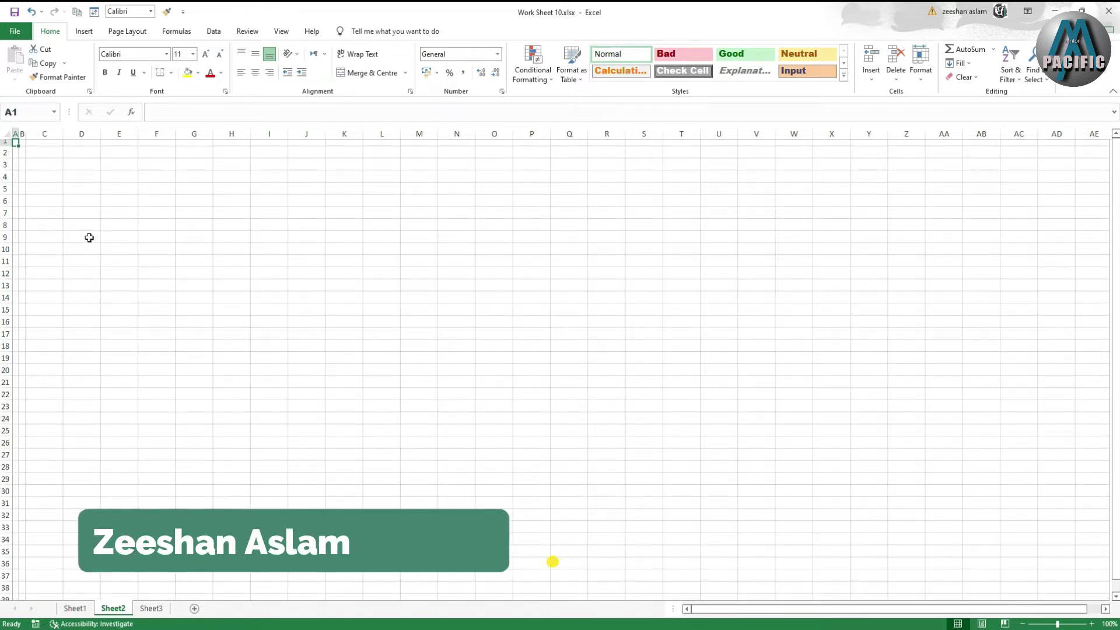
left_click_drag(37, 154, 321, 408)
left_click(456, 307)
Narrow column C, make column F much wider, and slightly widen columns G to K.
left_click_drag(63, 136, 260, 142)
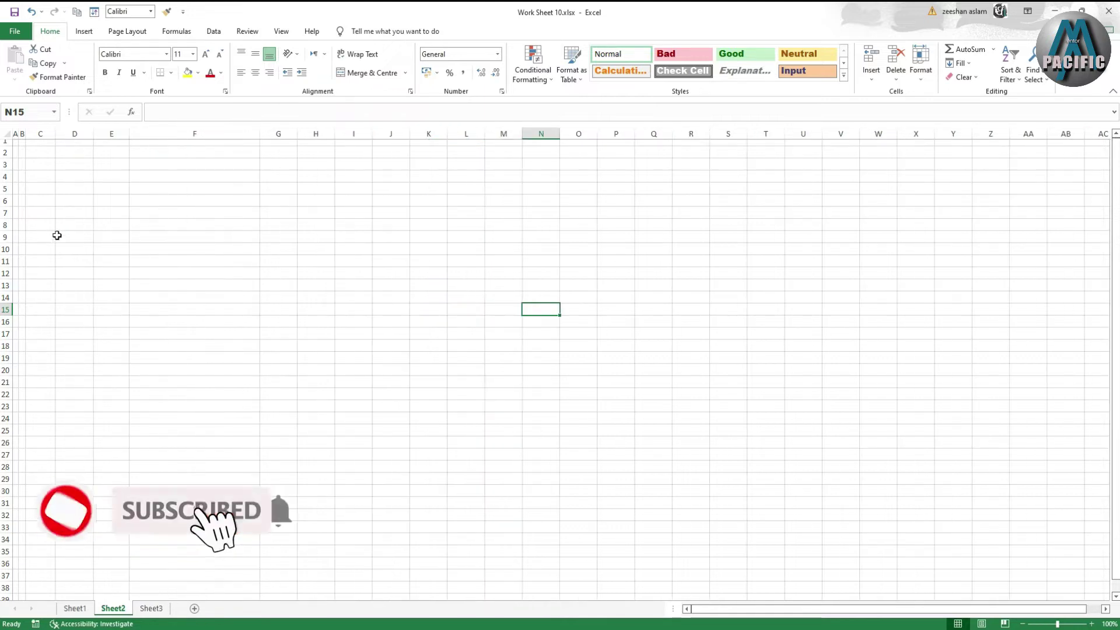
left_click(39, 222)
left_click(108, 210)
left_click(135, 209)
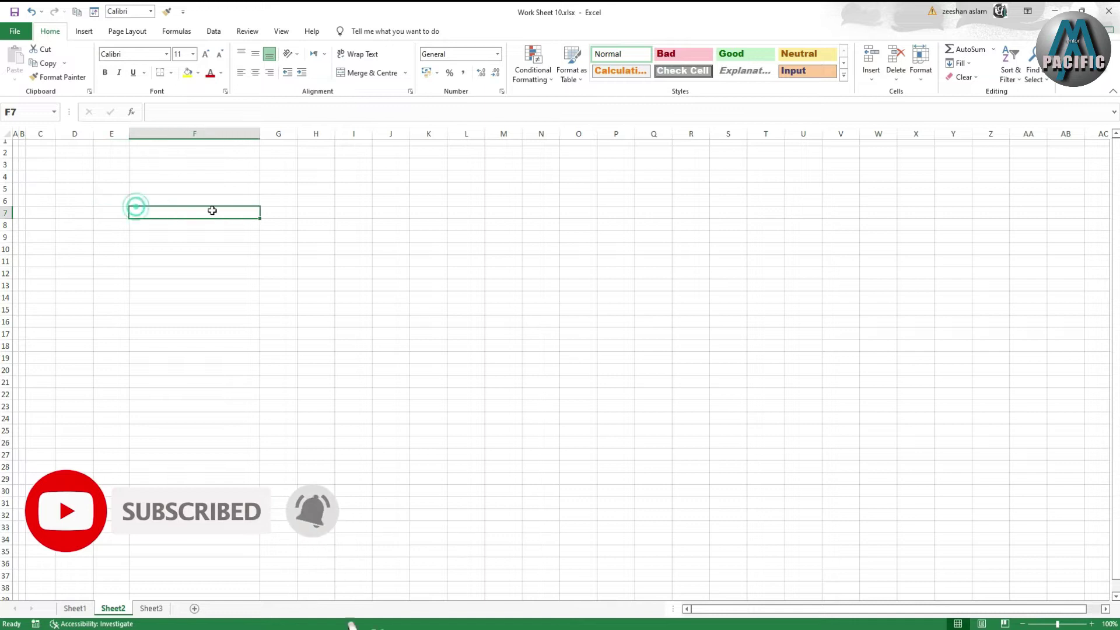
left_click(275, 204)
left_click_drag(298, 134, 481, 133)
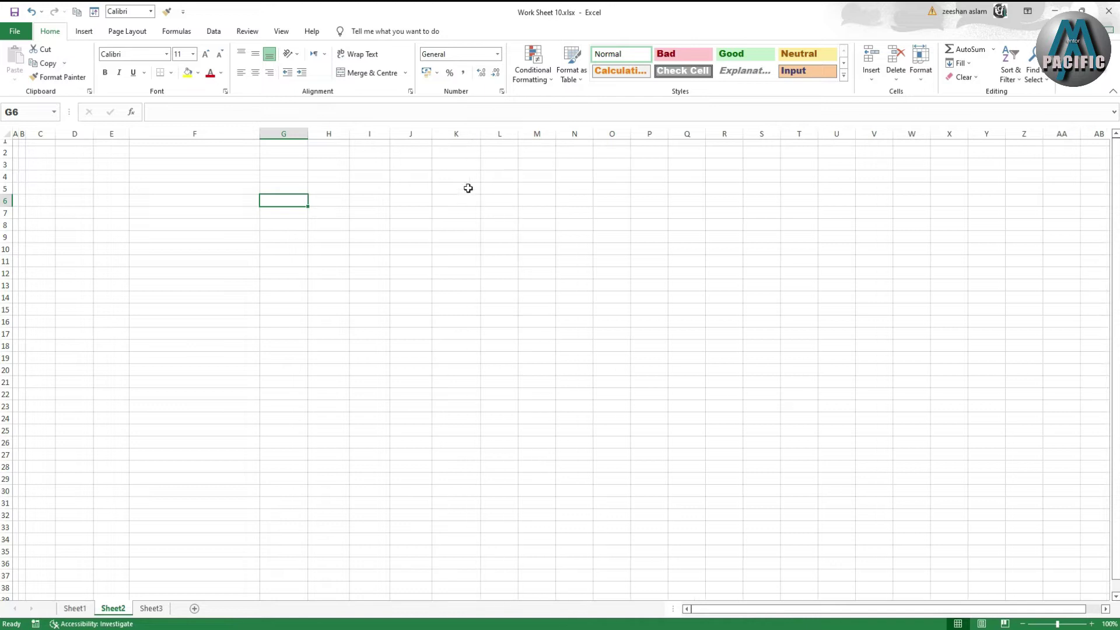
left_click(447, 245)
left_click(410, 245)
left_click(355, 248)
left_click(340, 250)
left_click(296, 258)
left_click(195, 269)
left_click(102, 282)
left_click(60, 283)
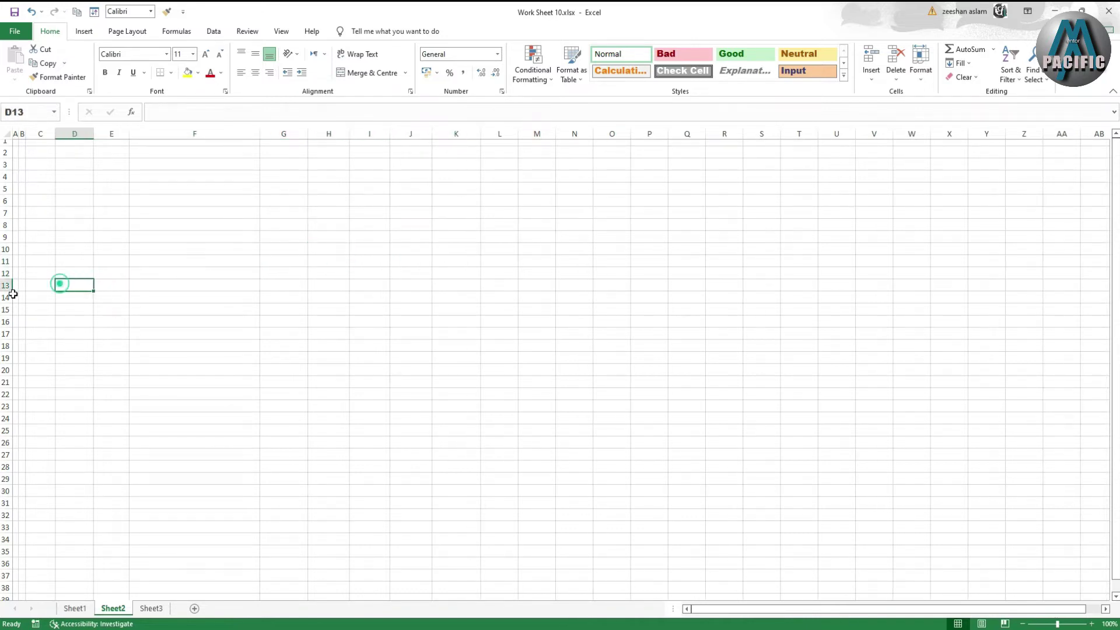
left_click(36, 296)
left_click_drag(41, 153, 481, 493)
scroll(467, 447, "up", 1)
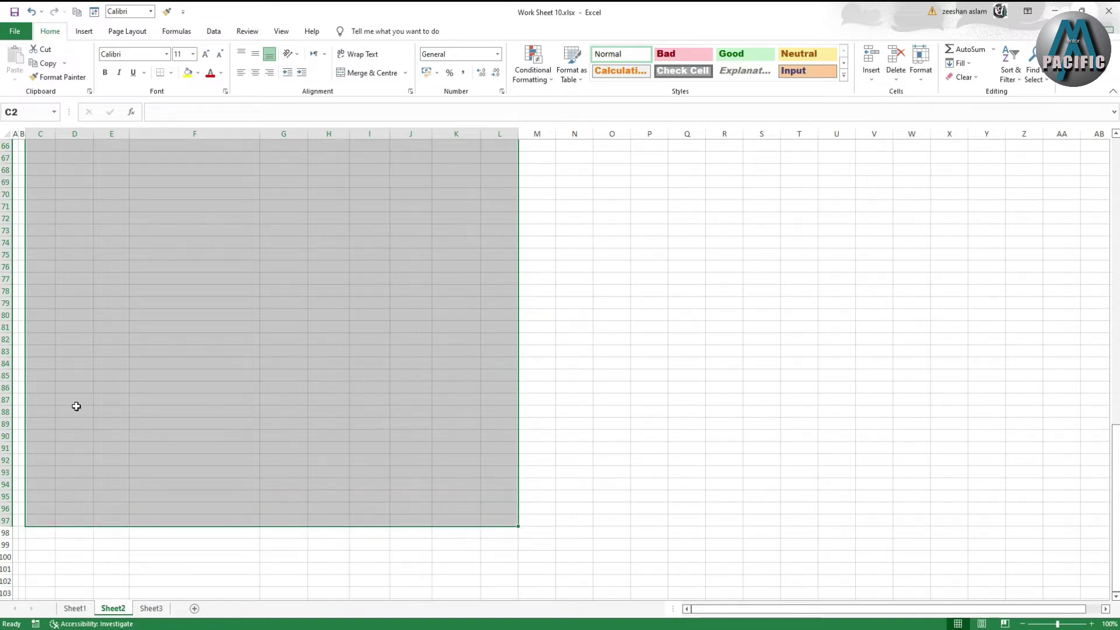
scroll(525, 315, "up", 5)
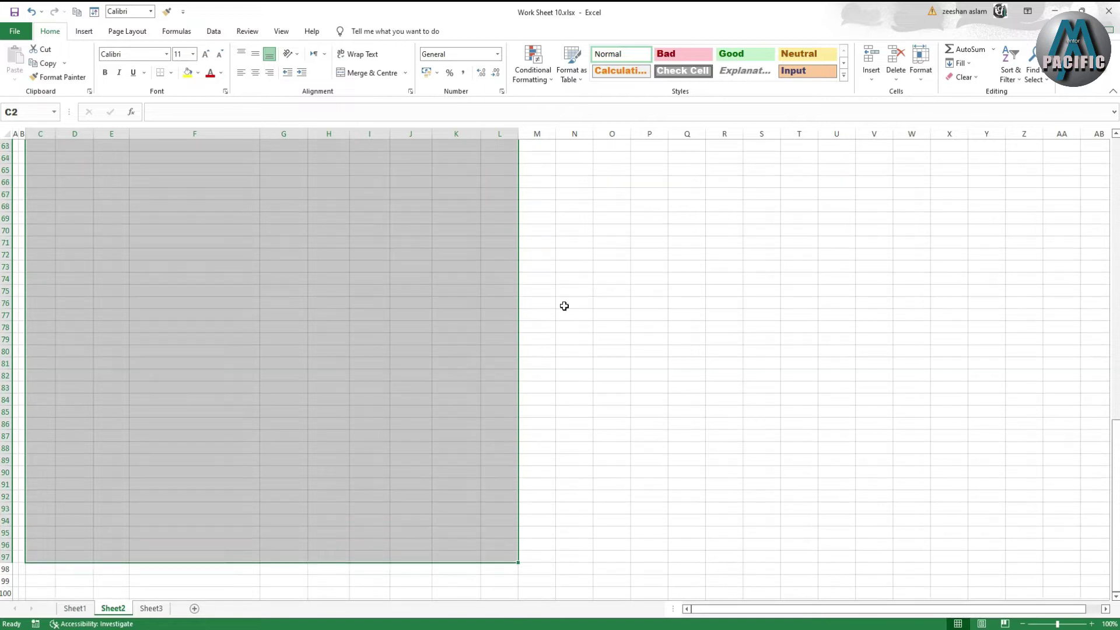
scroll(553, 257, "up", 4)
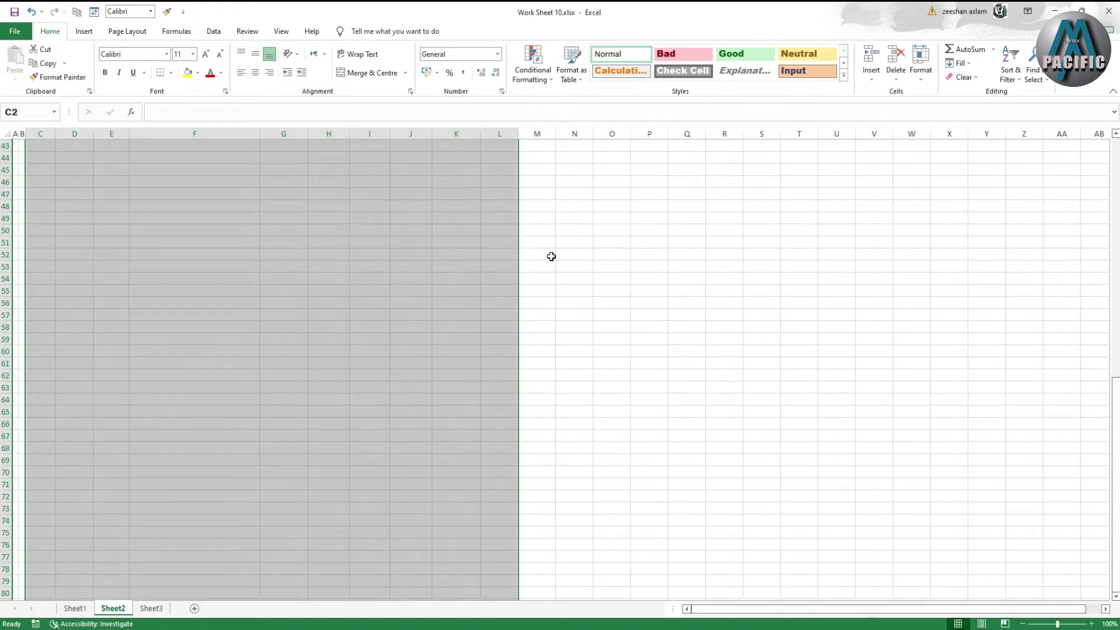
left_click(550, 206)
scroll(331, 234, "up", 3)
scroll(330, 234, "up", 5)
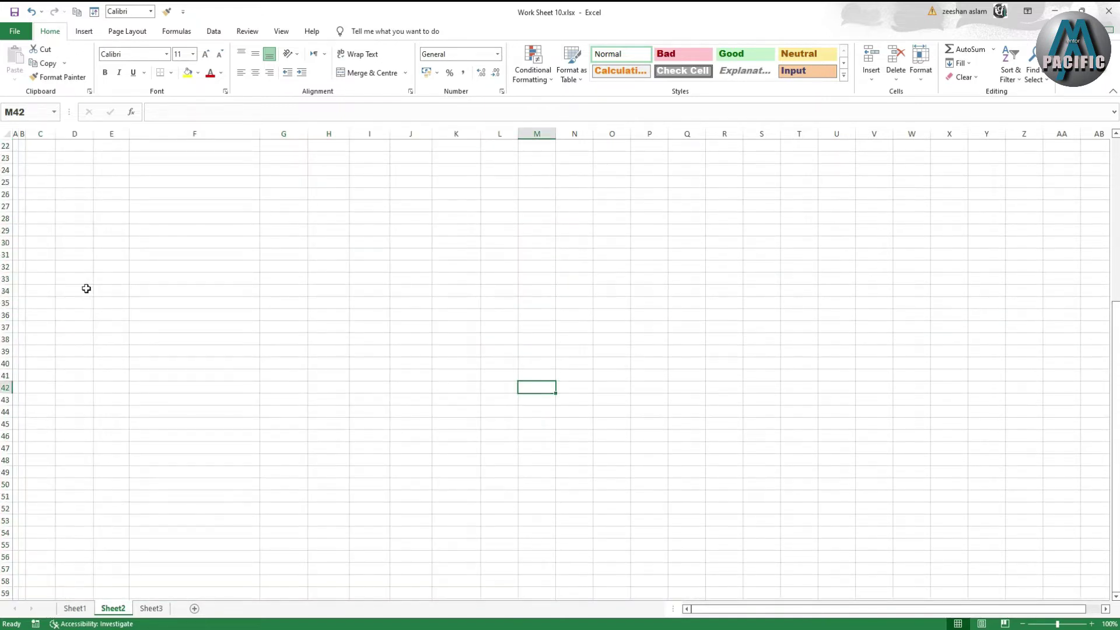
left_click_drag(1113, 383, 1115, 185)
Apply a thick outside border around cells C2:K56 and check the whole frame.
left_click_drag(38, 154, 471, 568)
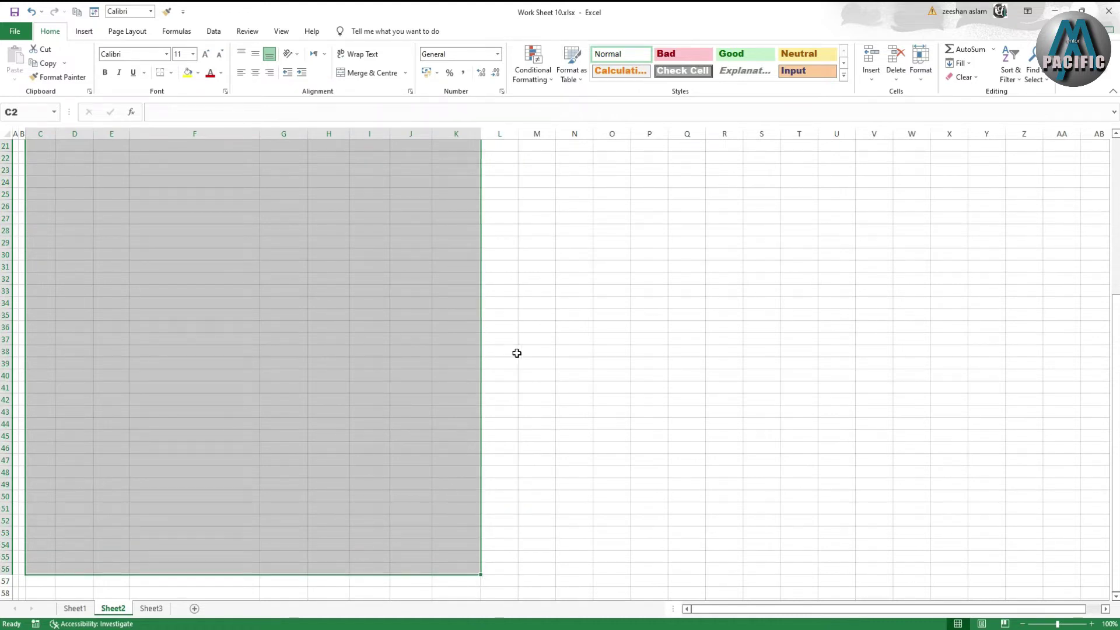
left_click(171, 73)
left_click(185, 209)
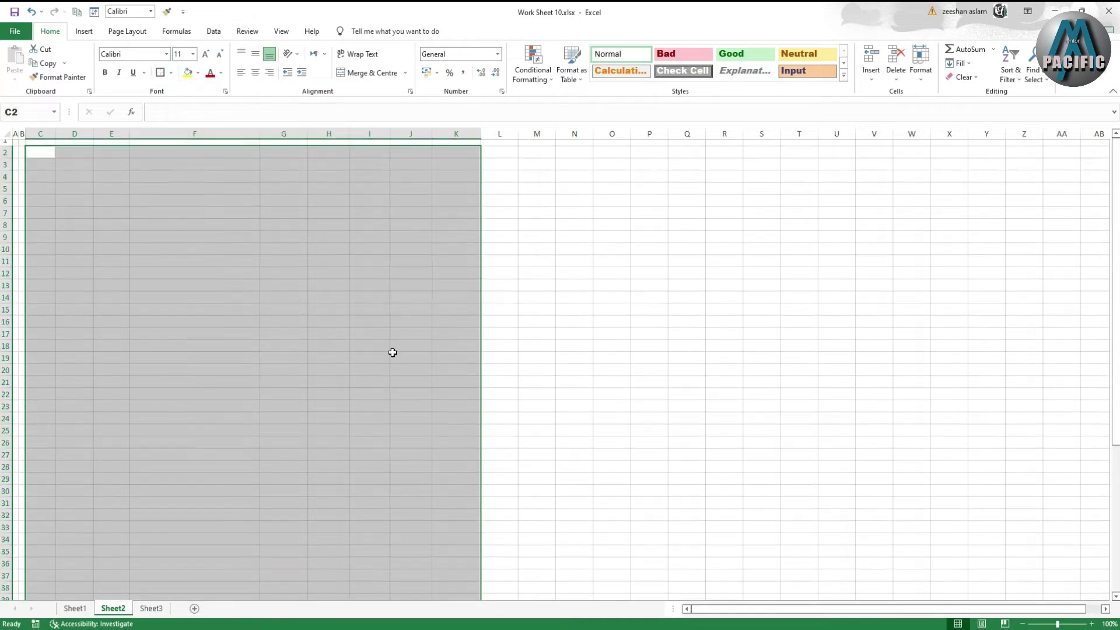
left_click(566, 339)
scroll(394, 388, "down", 6)
scroll(394, 388, "down", 1)
scroll(387, 379, "up", 7)
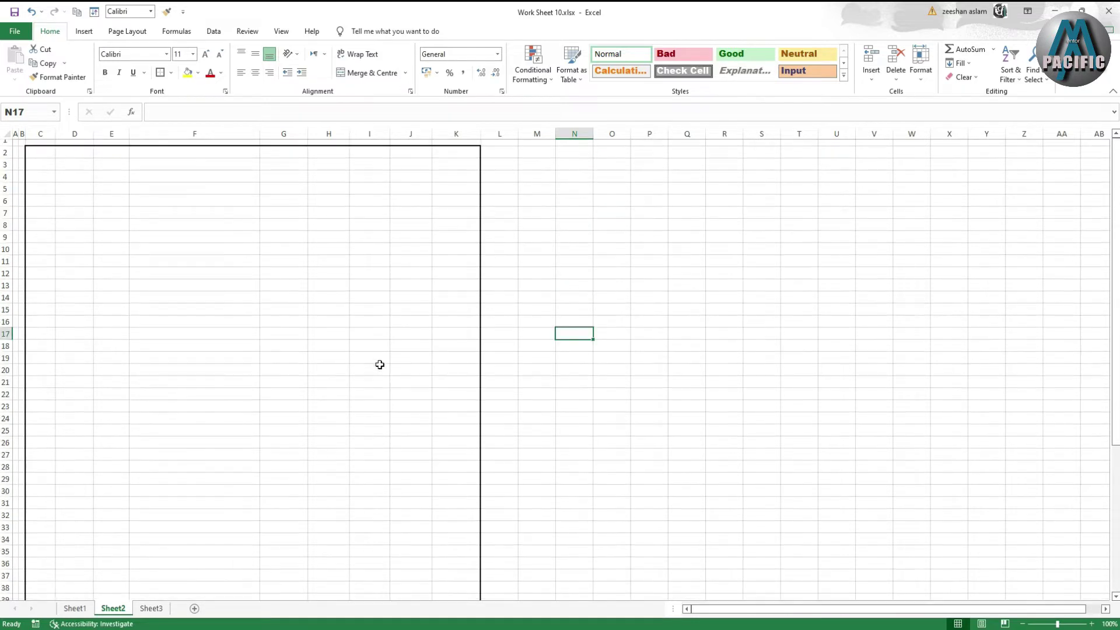
Build the header area by merging and centring C2:K3 and merging taller rows 4 to 6 across columns C to K.
left_click_drag(47, 152, 446, 164)
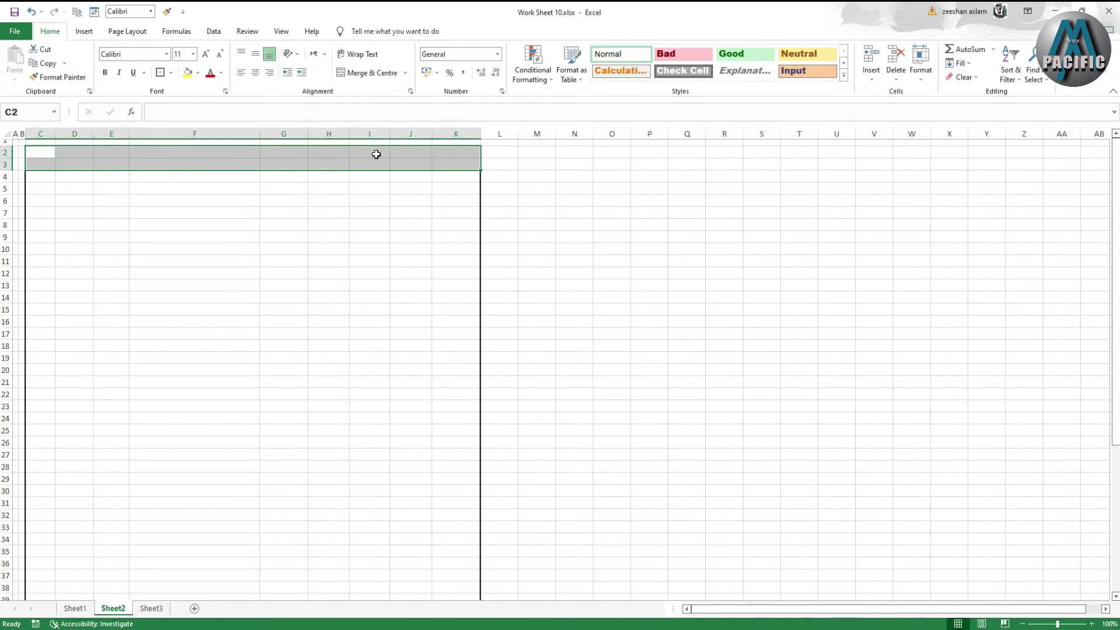
left_click(367, 72)
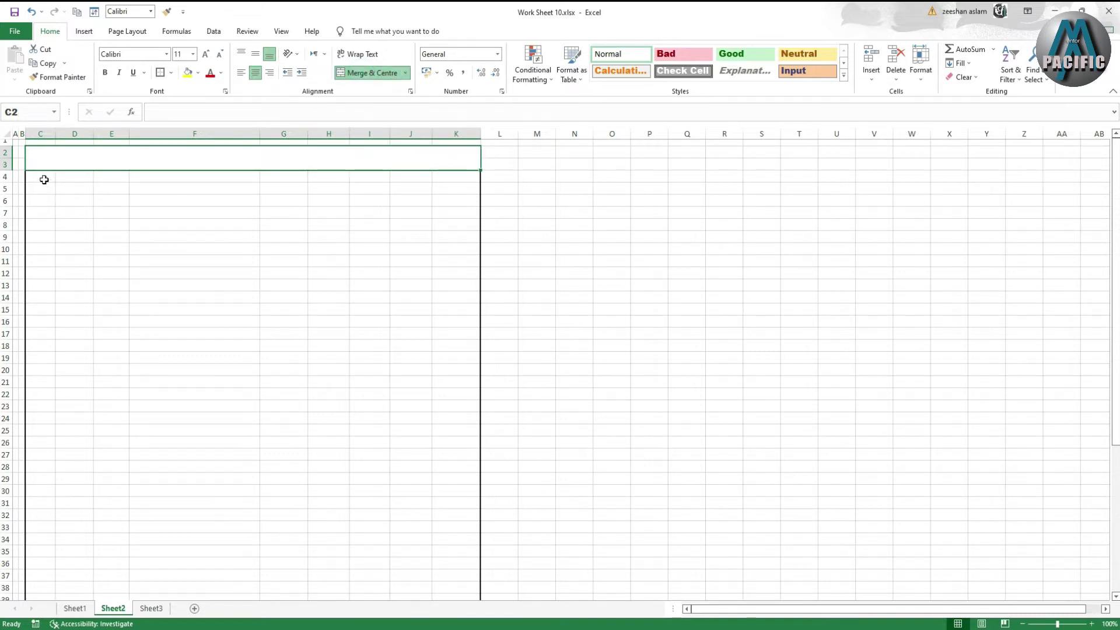
left_click_drag(6, 176, 461, 222)
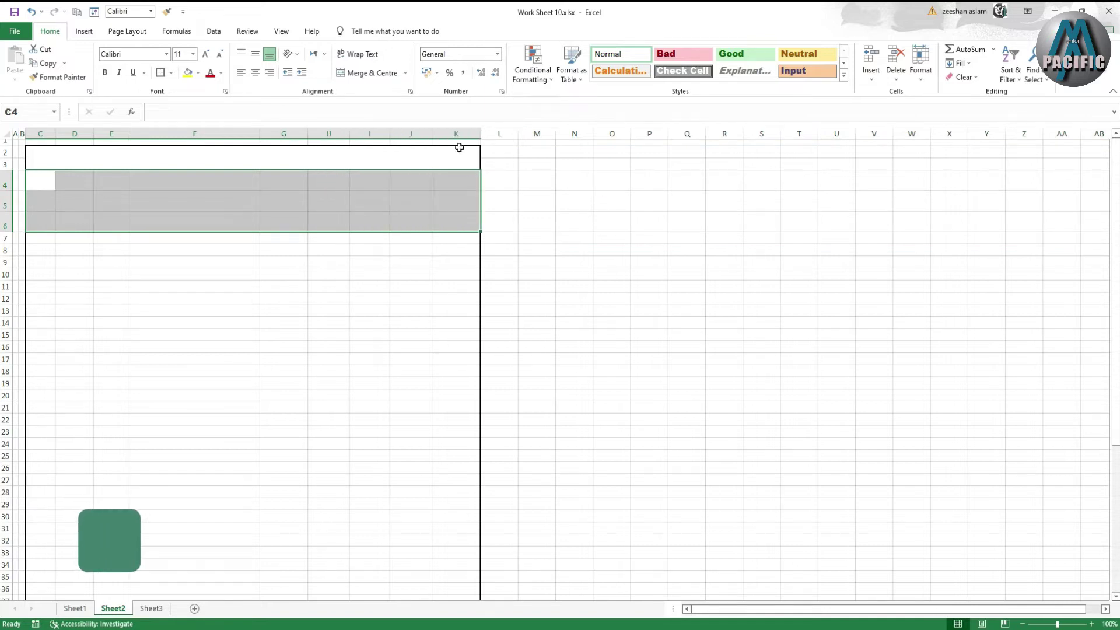
left_click(404, 72)
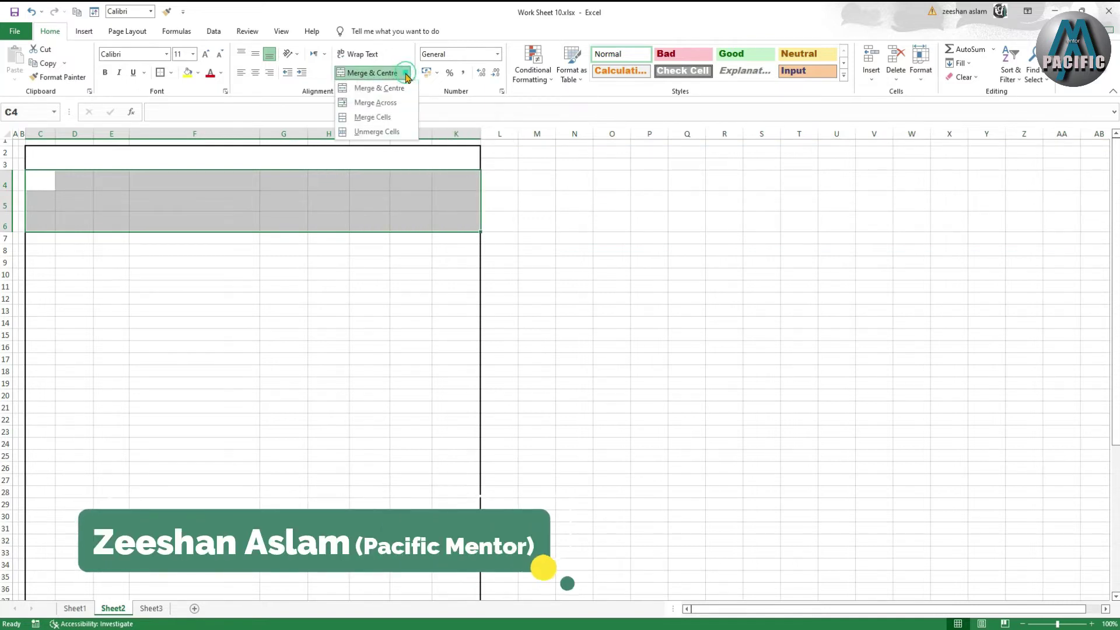
left_click(374, 103)
left_click(296, 285)
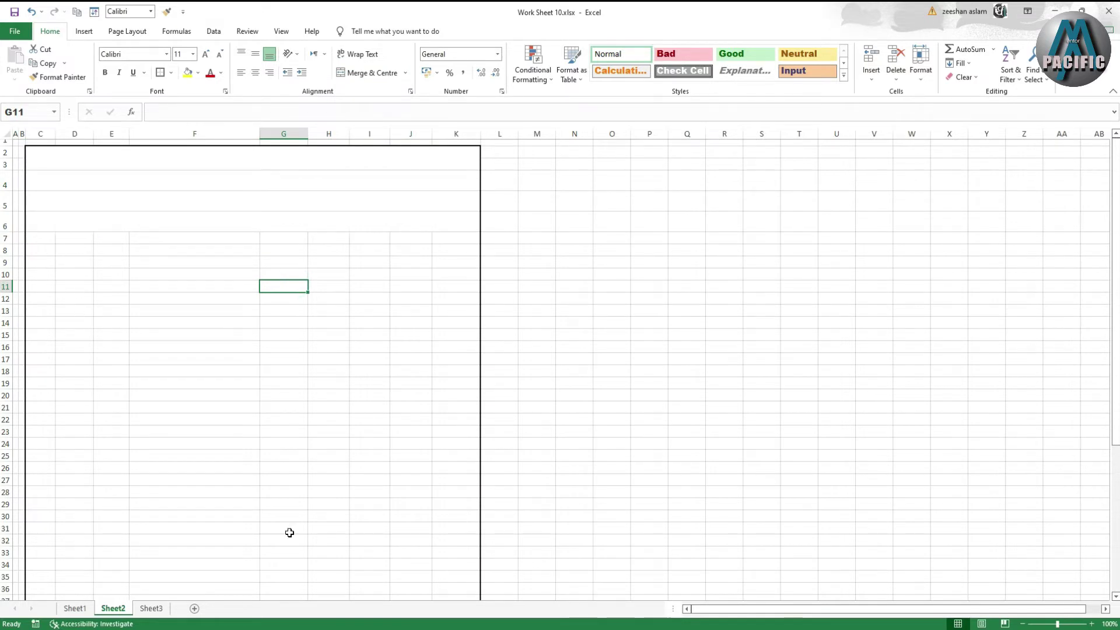
Check the sample's customer block on Sheet1, and merge rows 8 to 12 across columns C to F on Sheet2.
left_click(75, 608)
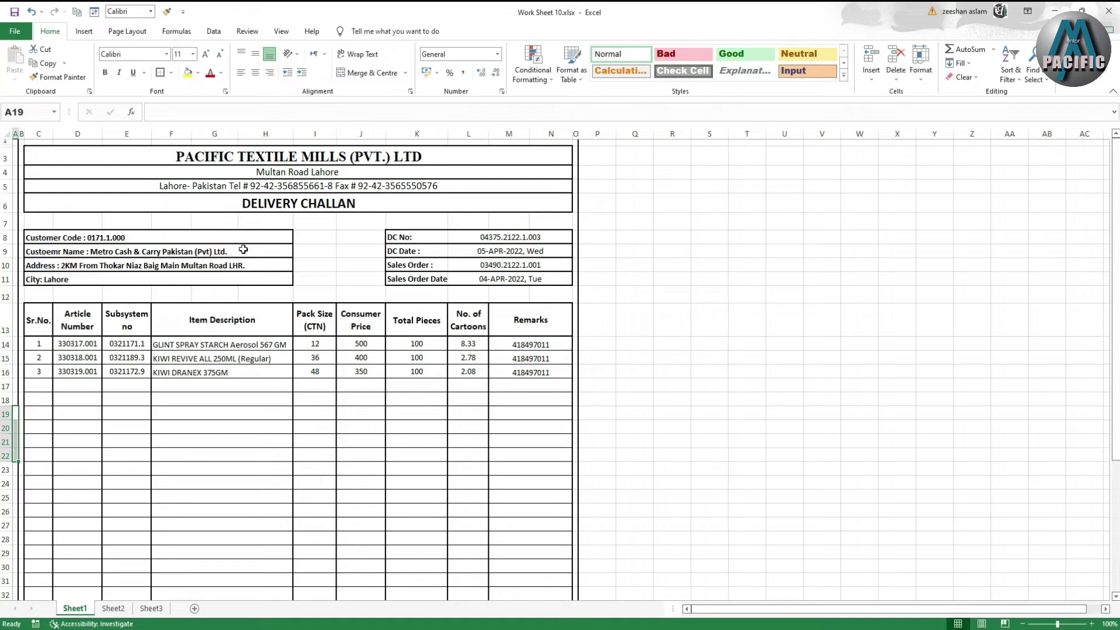
left_click(113, 607)
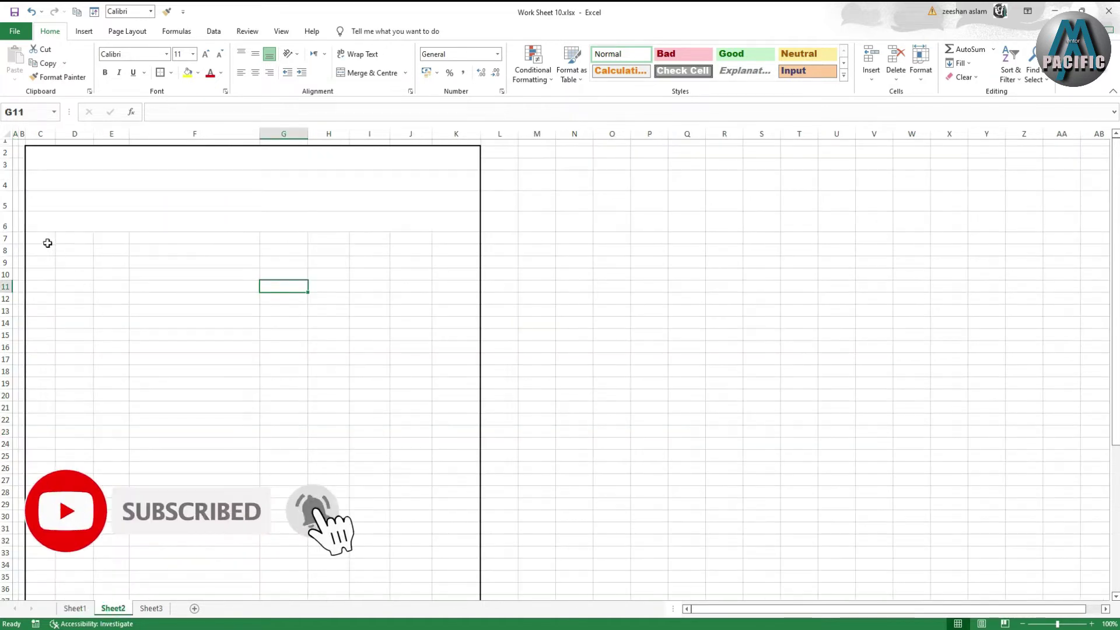
left_click_drag(44, 251, 195, 299)
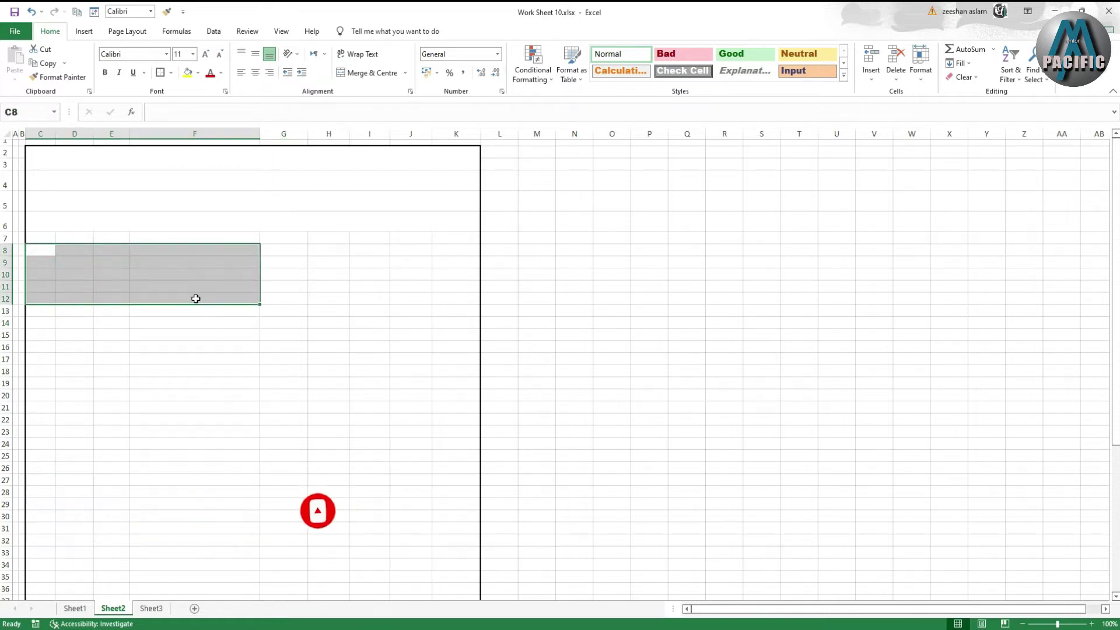
left_click(405, 73)
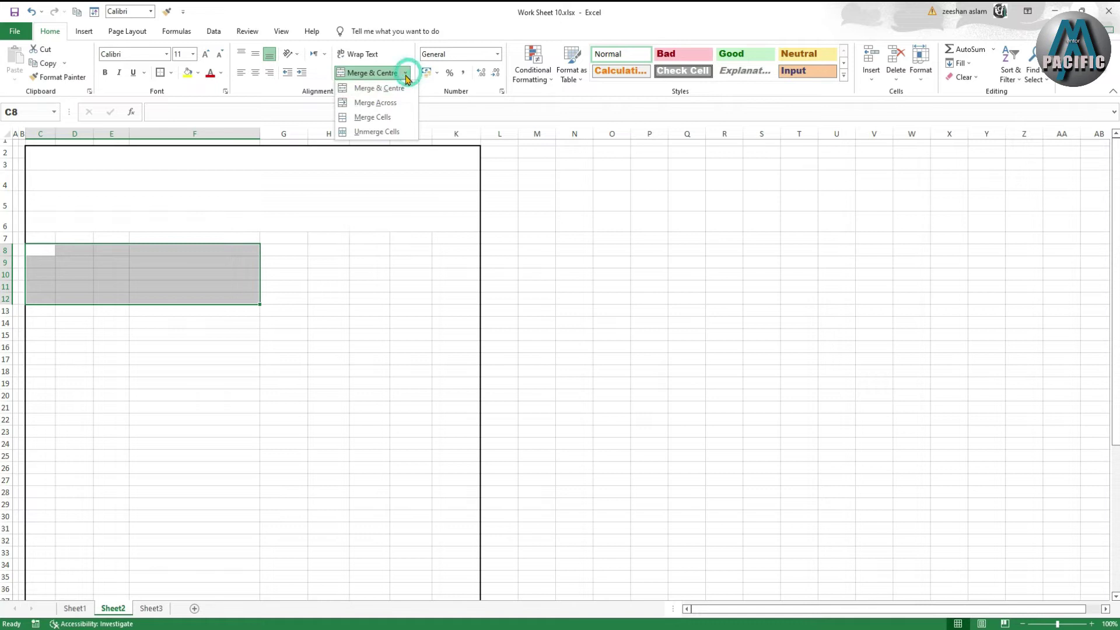
left_click(382, 106)
left_click_drag(392, 309, 368, 310)
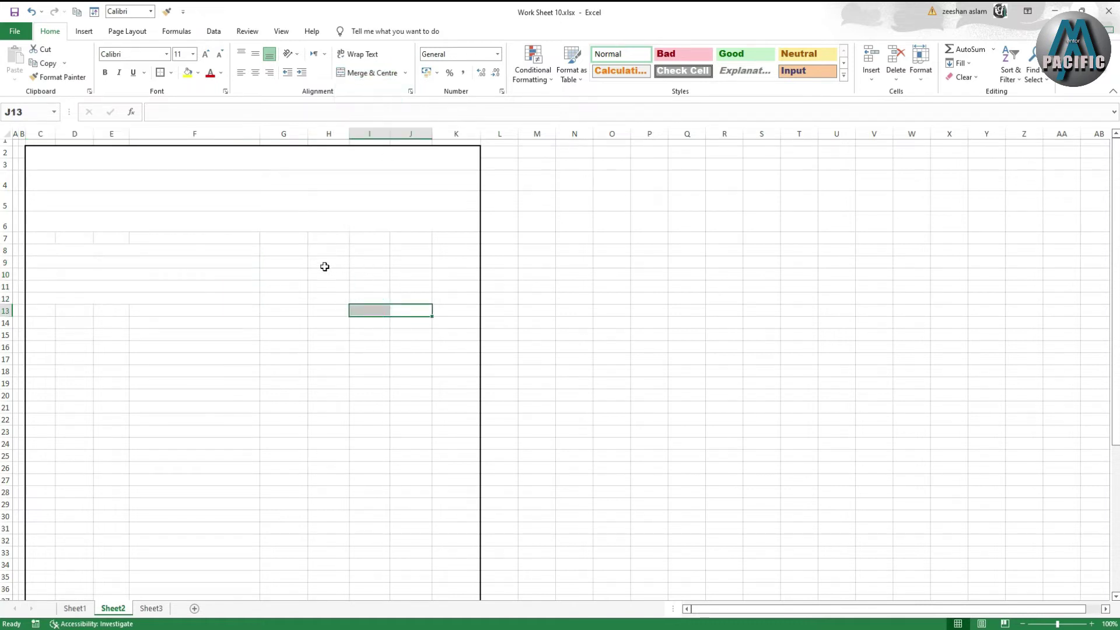
Check the sample's DC details block on Sheet1, and merge rows 8 to 12 across columns I to K on Sheet2.
left_click(87, 609)
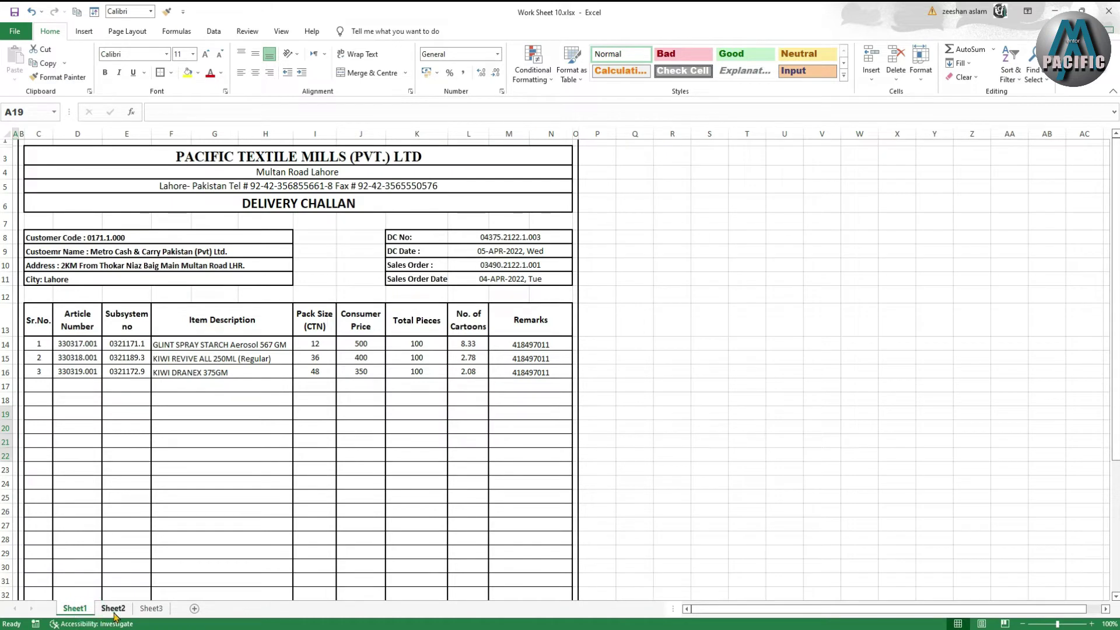
left_click(113, 609)
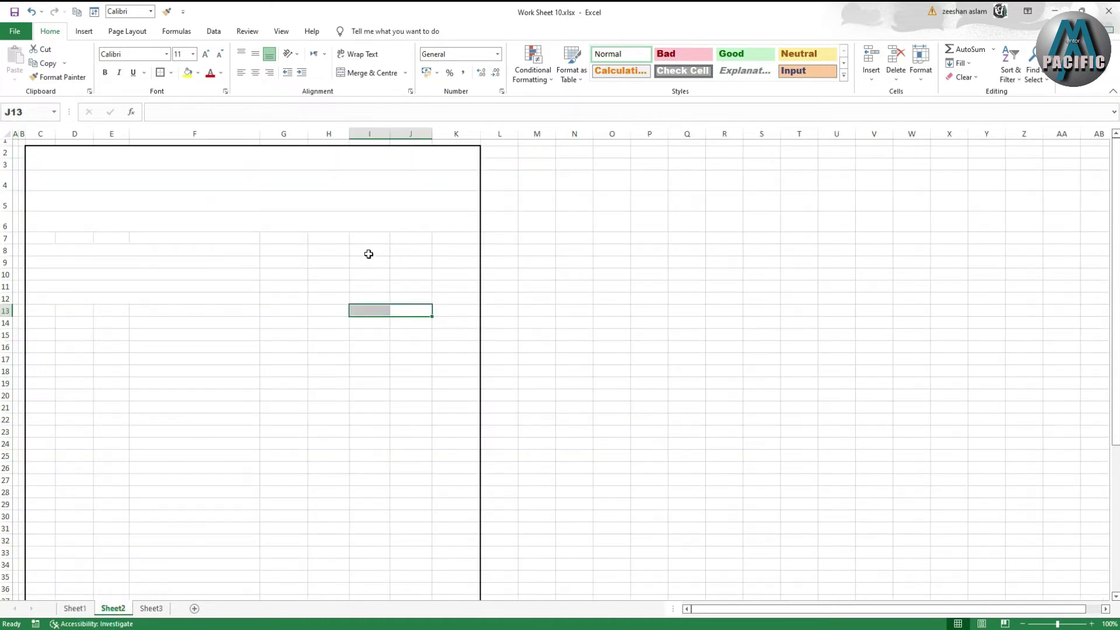
left_click_drag(367, 253, 445, 297)
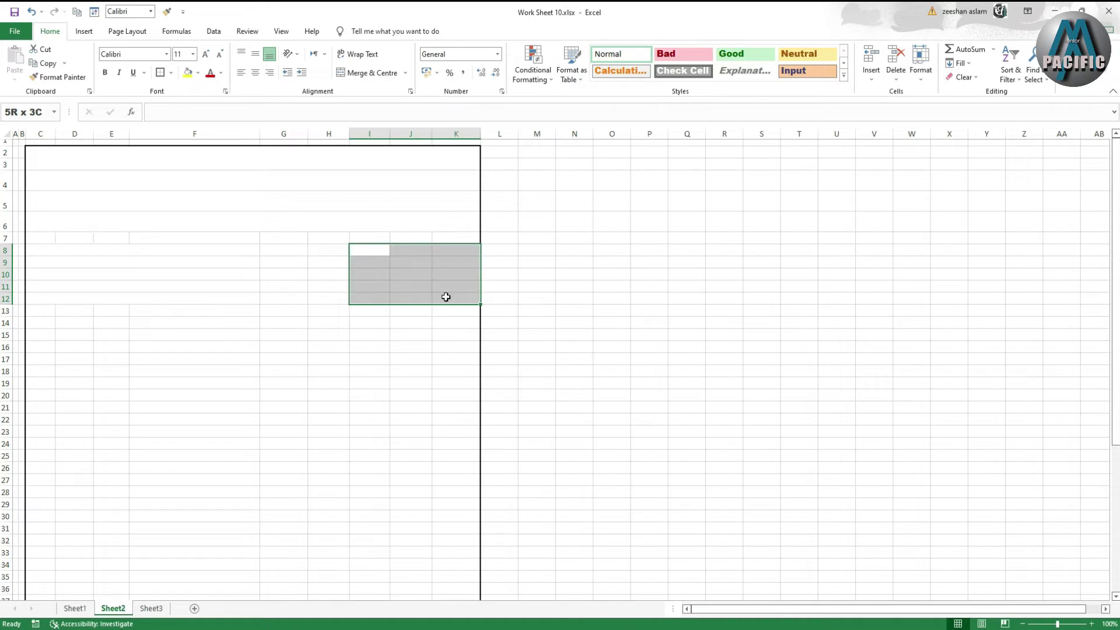
left_click(405, 73)
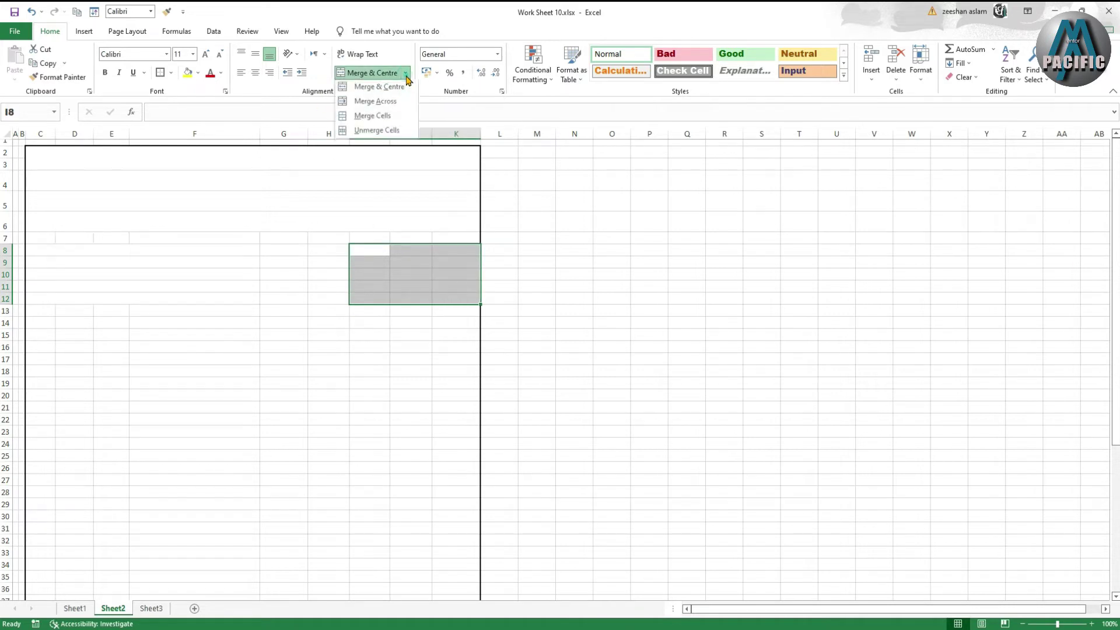
left_click(371, 103)
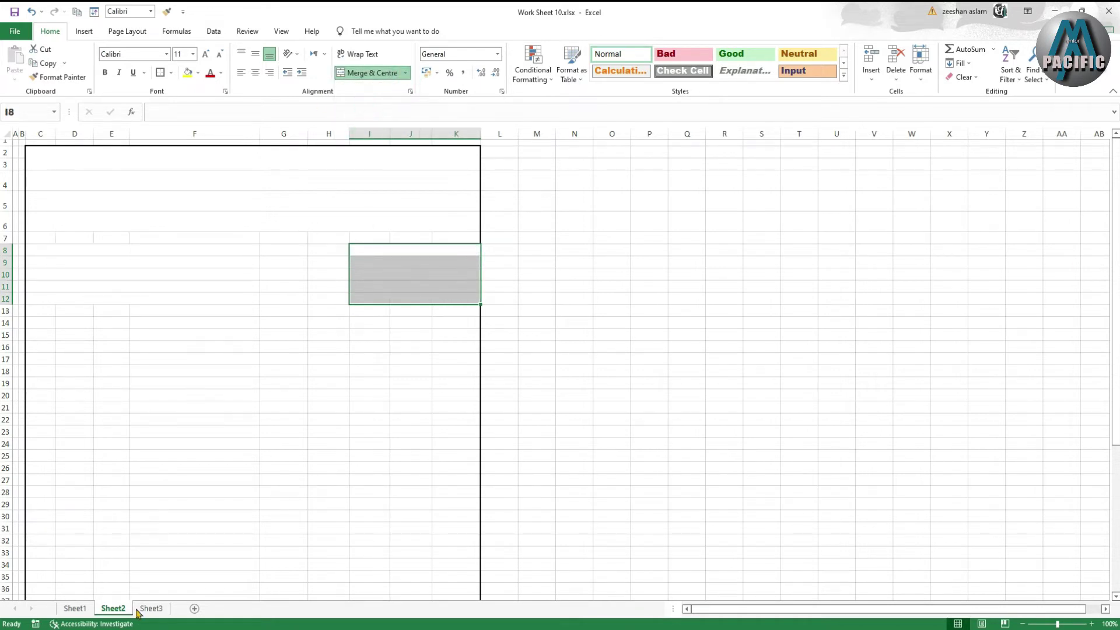
Following the sample on Sheet1, make row 14 of Sheet2 taller and apply all borders to C14:K14.
left_click(75, 608)
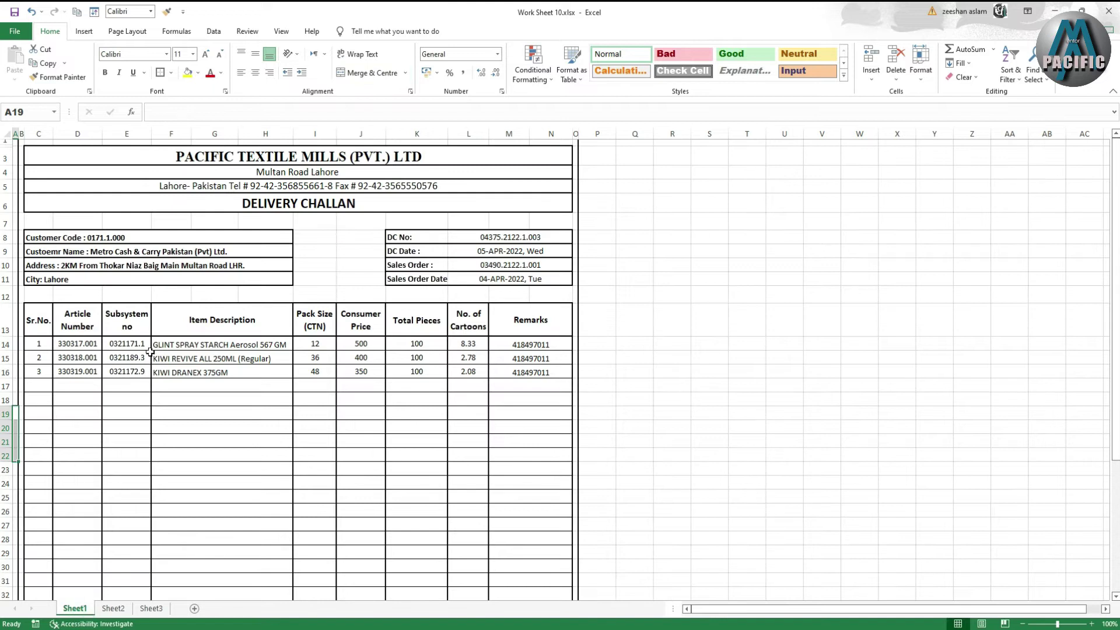
left_click(113, 608)
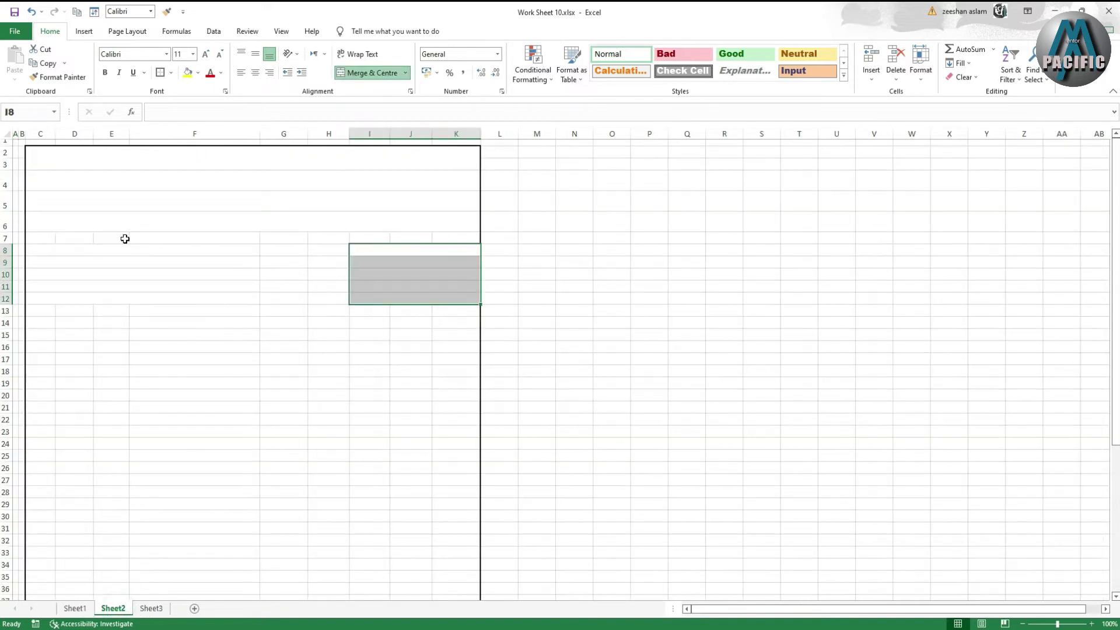
left_click_drag(11, 330, 475, 332)
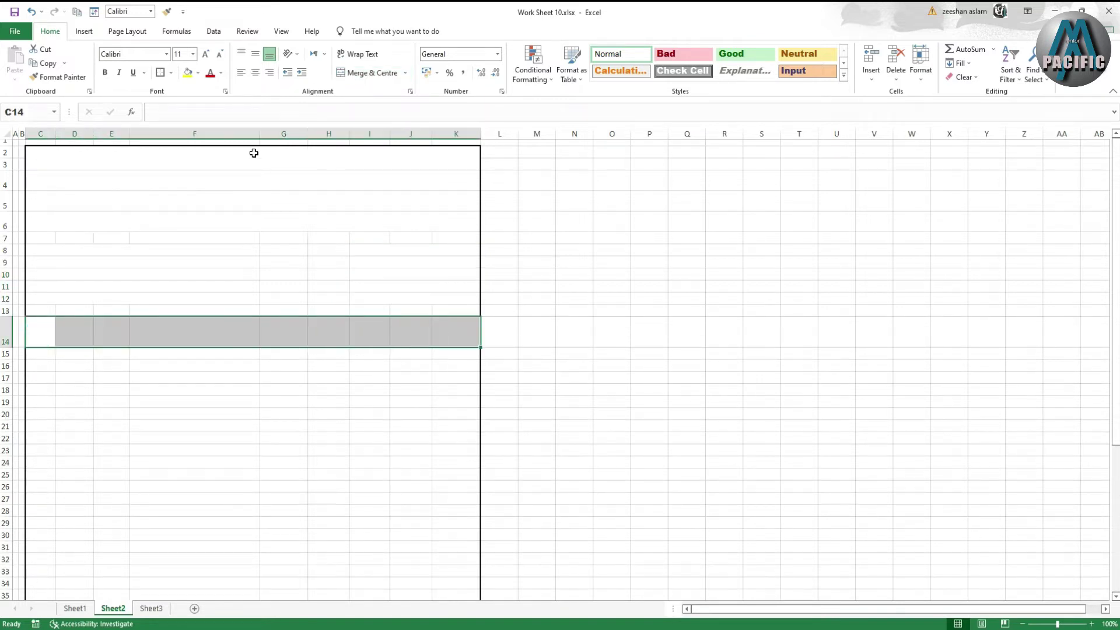
left_click(171, 73)
left_click(168, 176)
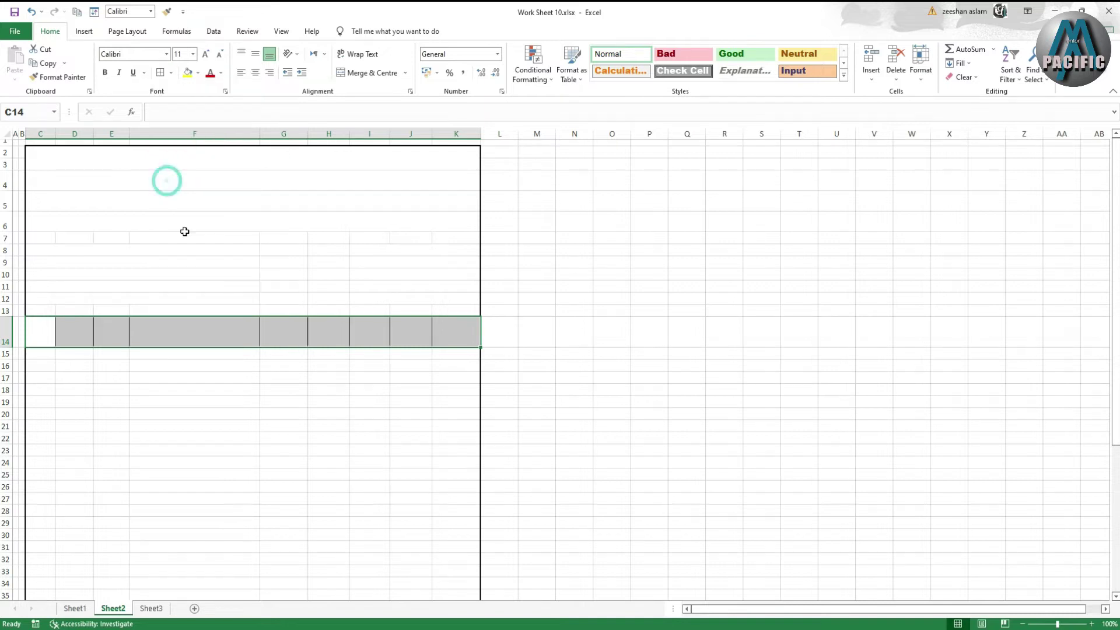
left_click(238, 436)
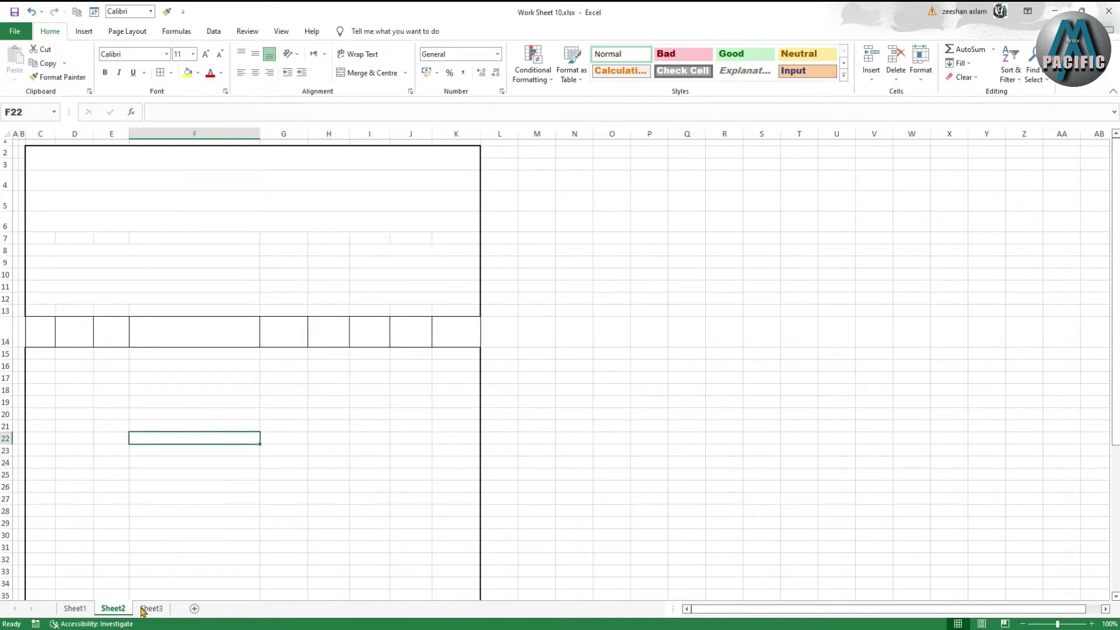
Check the item table on Sheet1, and apply all borders to cells C14:K44 on Sheet2.
left_click(70, 608)
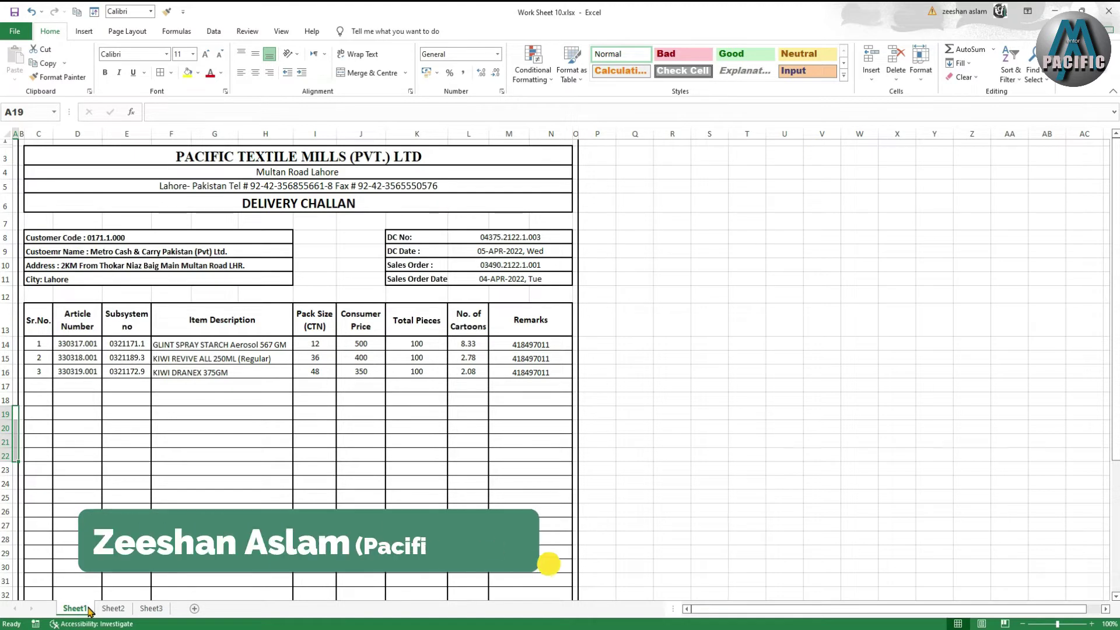
left_click(110, 608)
scroll(140, 426, "down", 1)
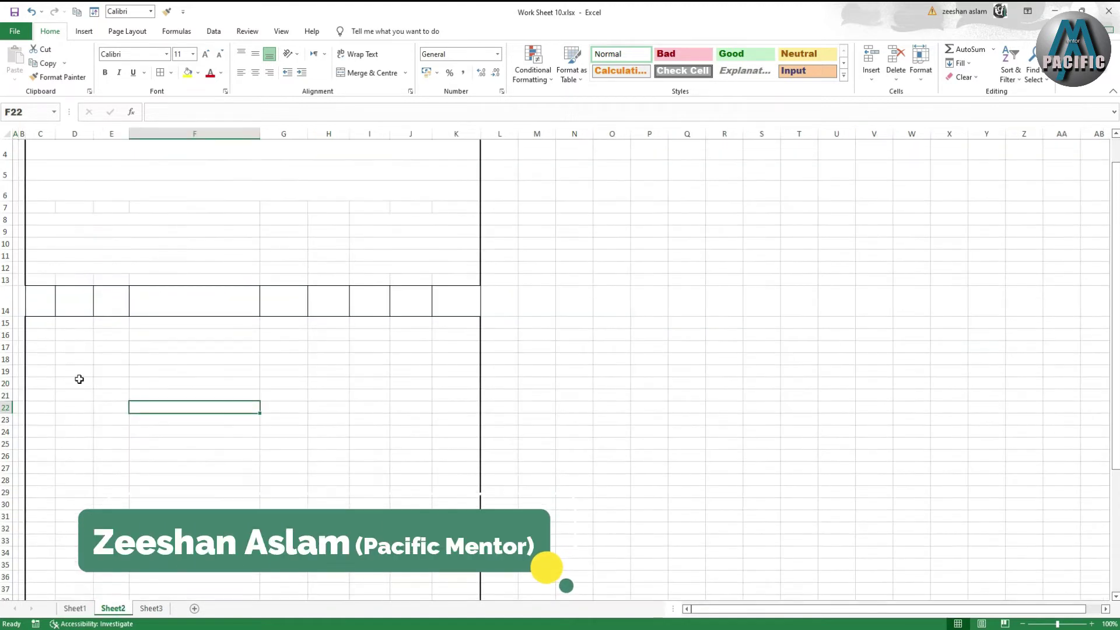
left_click_drag(45, 301, 434, 526)
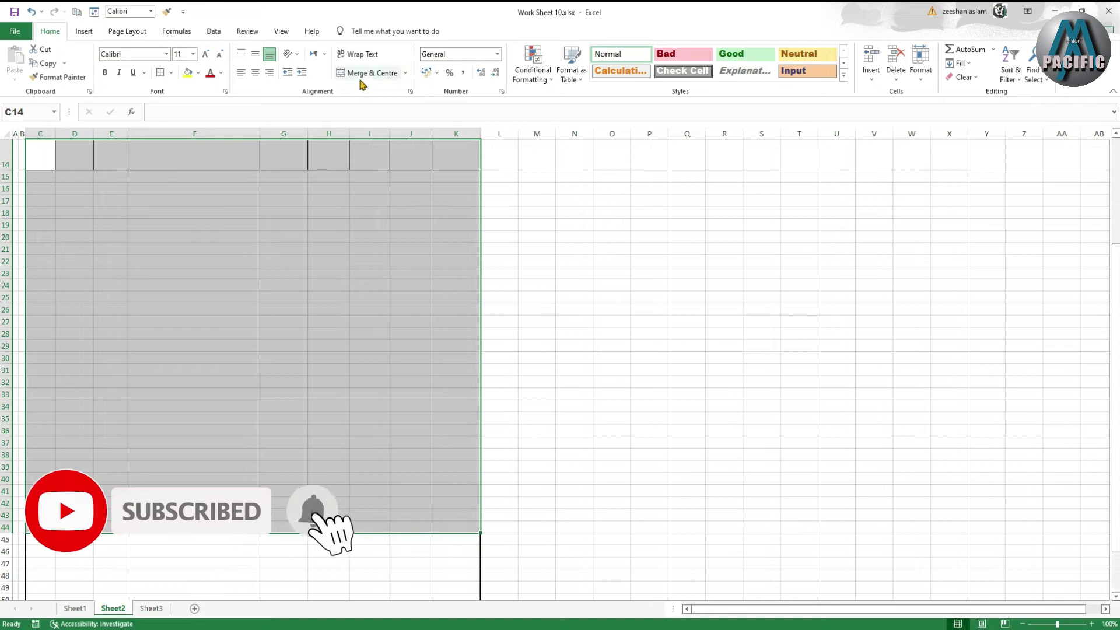
left_click(172, 72)
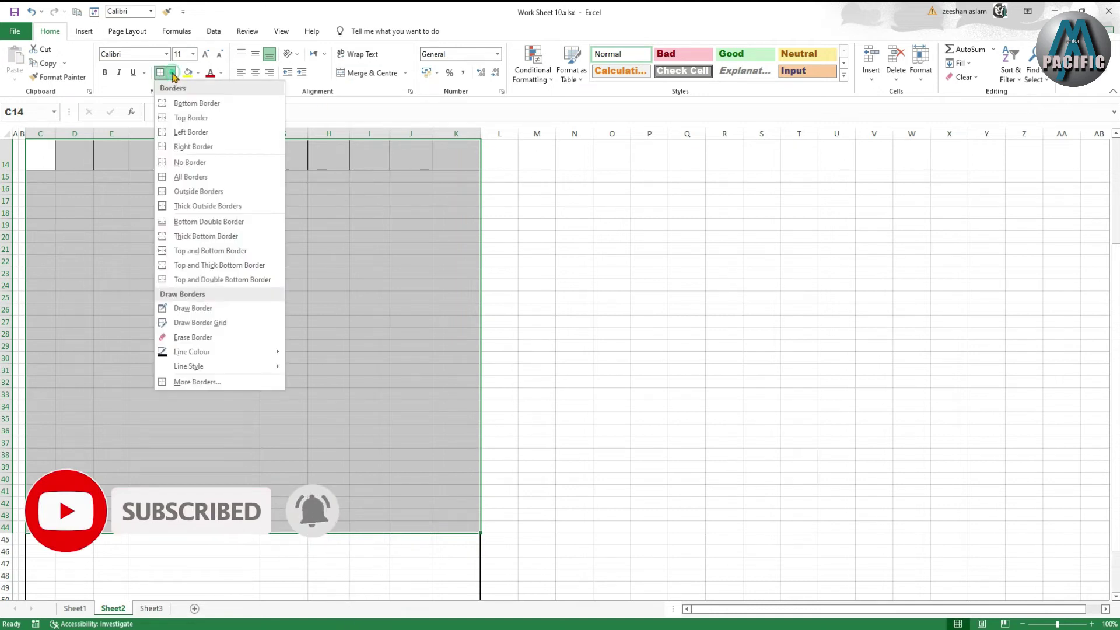
left_click(175, 176)
left_click(173, 310)
scroll(80, 316, "up", 1)
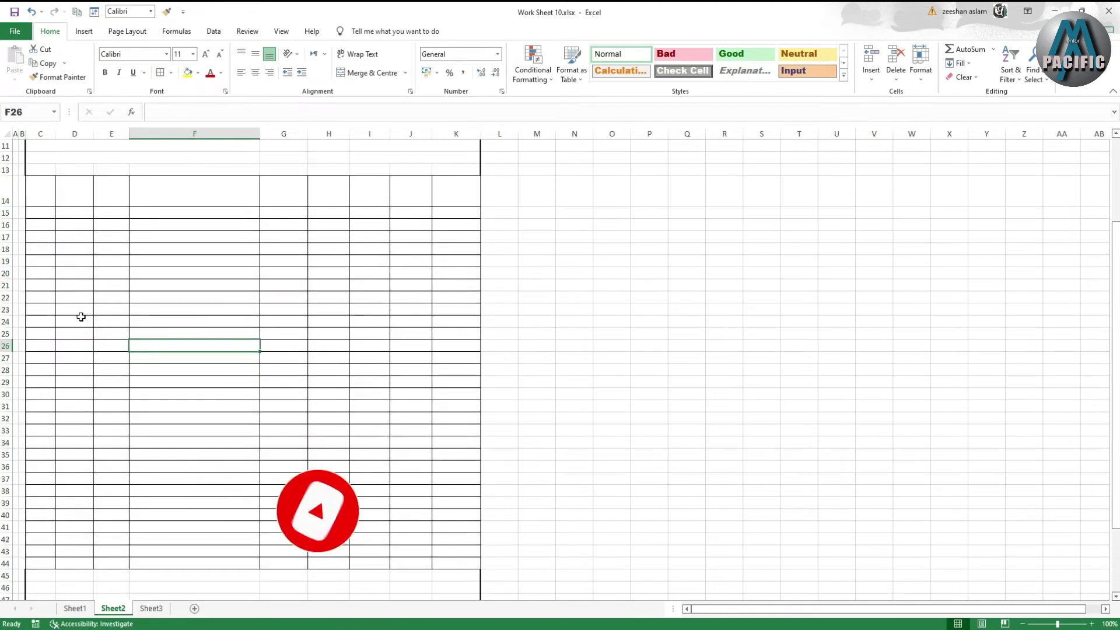
Apply a thick outside border separately to C14:C44, D14:D44 and E14:E44 of the item table.
left_click_drag(43, 185, 51, 560)
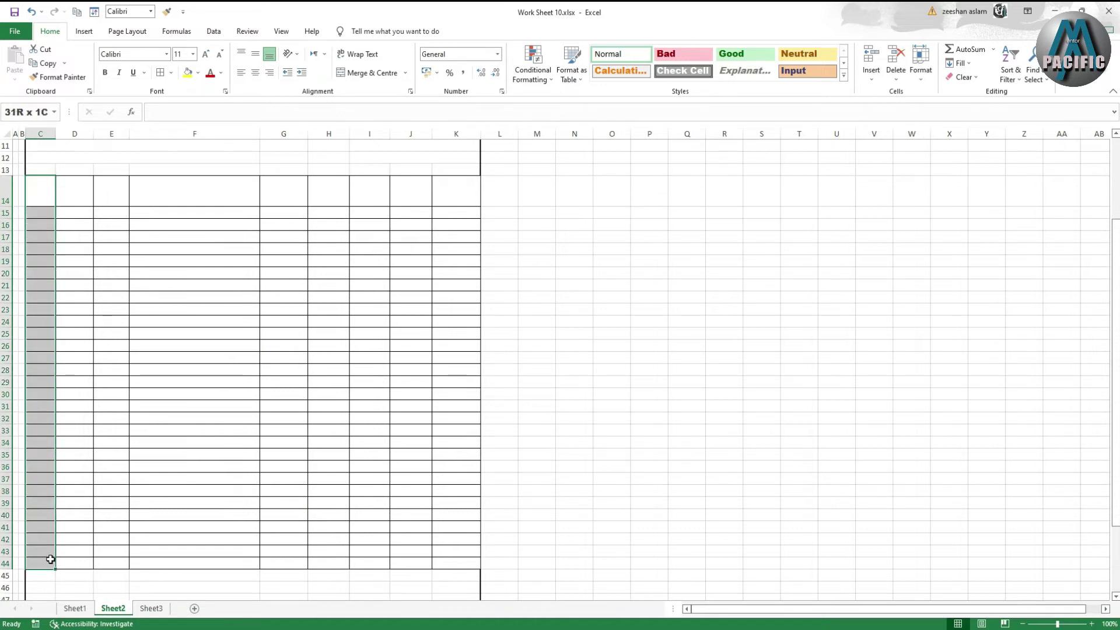
left_click(173, 79)
left_click(175, 192)
left_click_drag(86, 207, 85, 560)
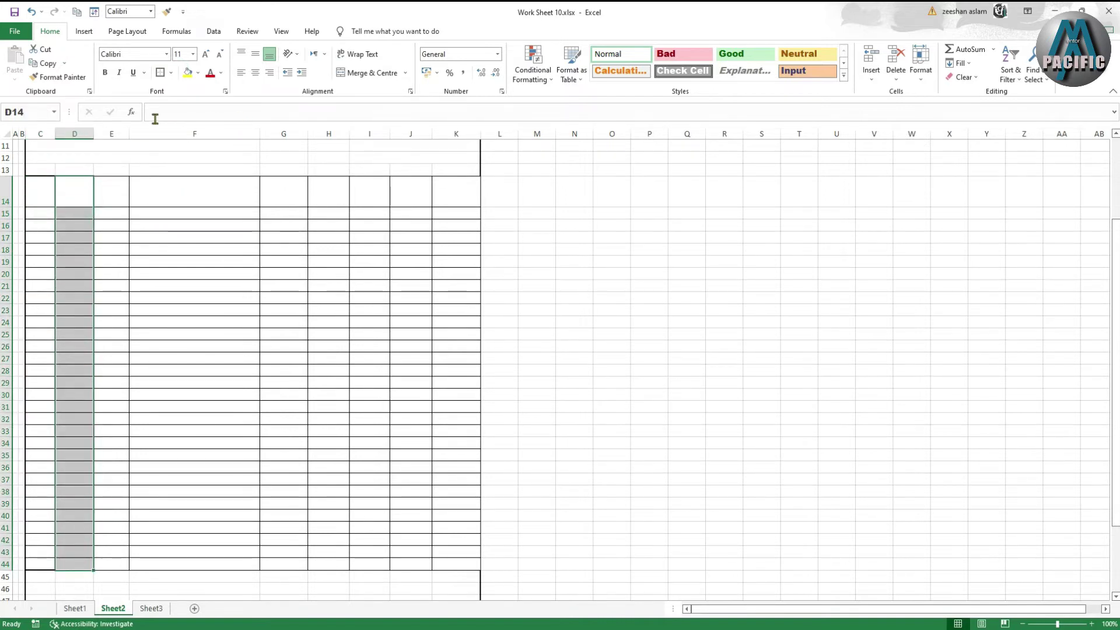
left_click(161, 73)
left_click_drag(116, 193, 102, 562)
left_click(160, 72)
Apply a thick outside border separately to F14:F44, G14:G44 and H14:H44 of the item table.
left_click_drag(163, 190, 167, 566)
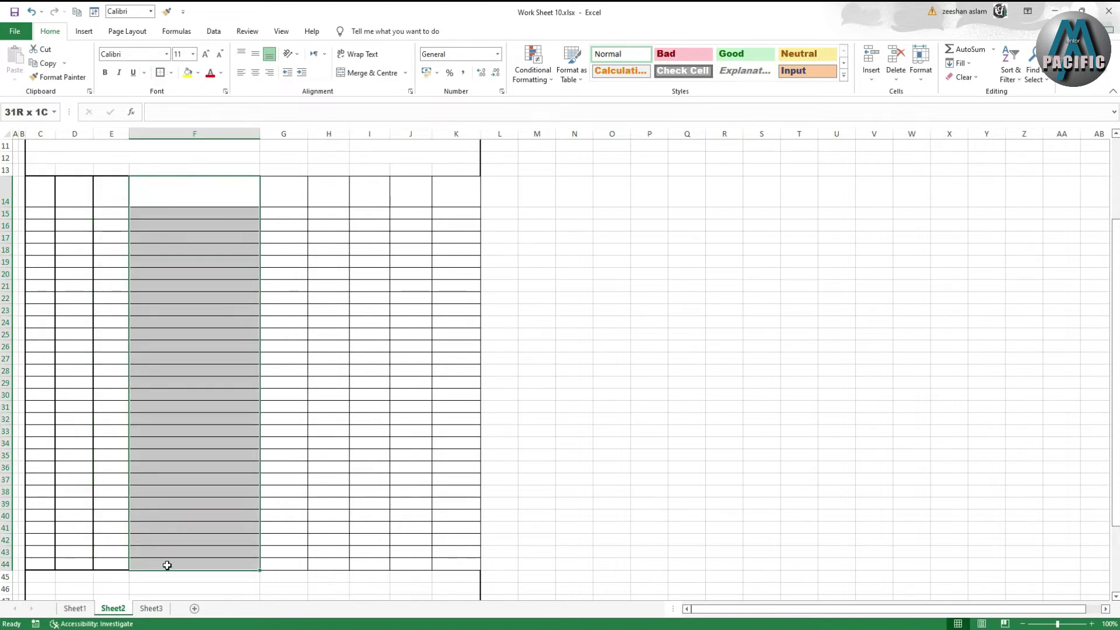
left_click(160, 72)
left_click_drag(280, 196, 288, 551)
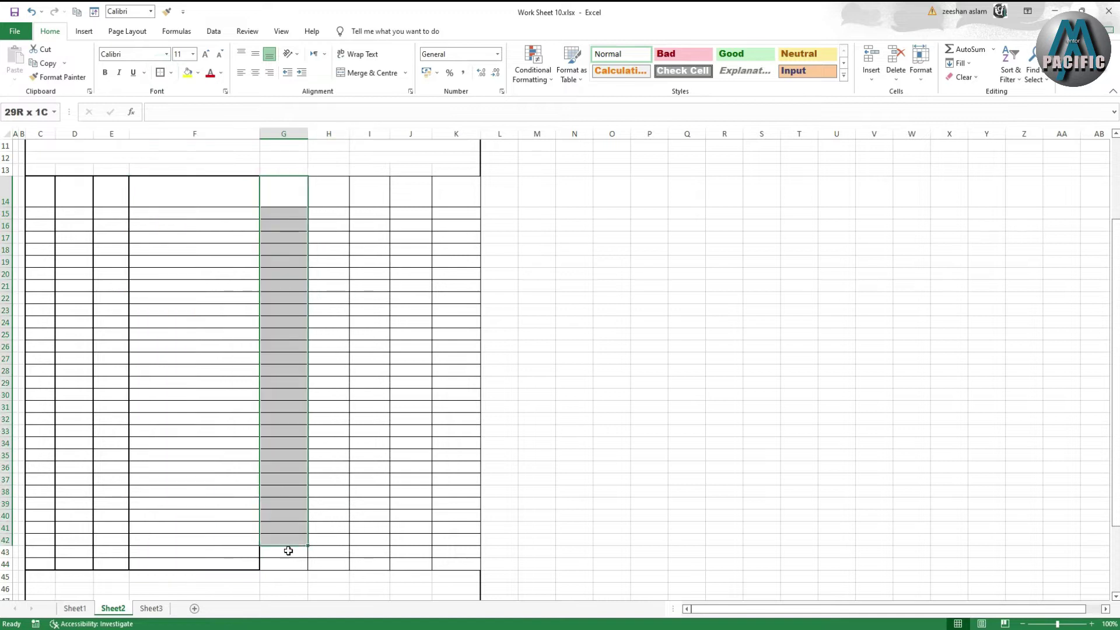
left_click(164, 72)
left_click_drag(315, 185, 333, 567)
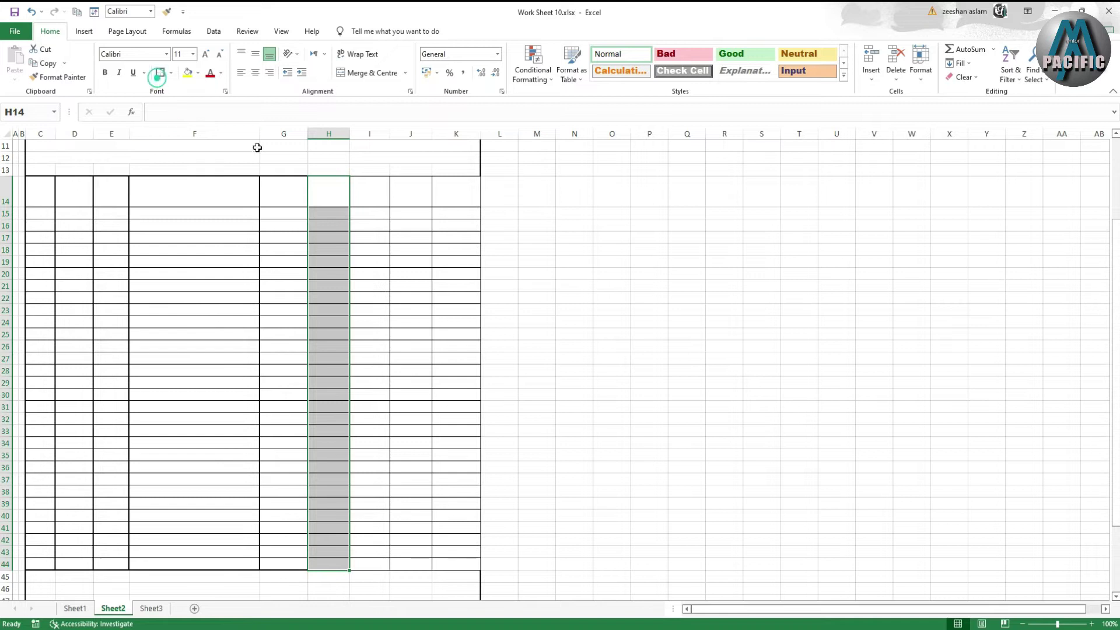
left_click_drag(365, 188, 369, 551)
left_click(158, 78)
left_click_drag(408, 187, 413, 561)
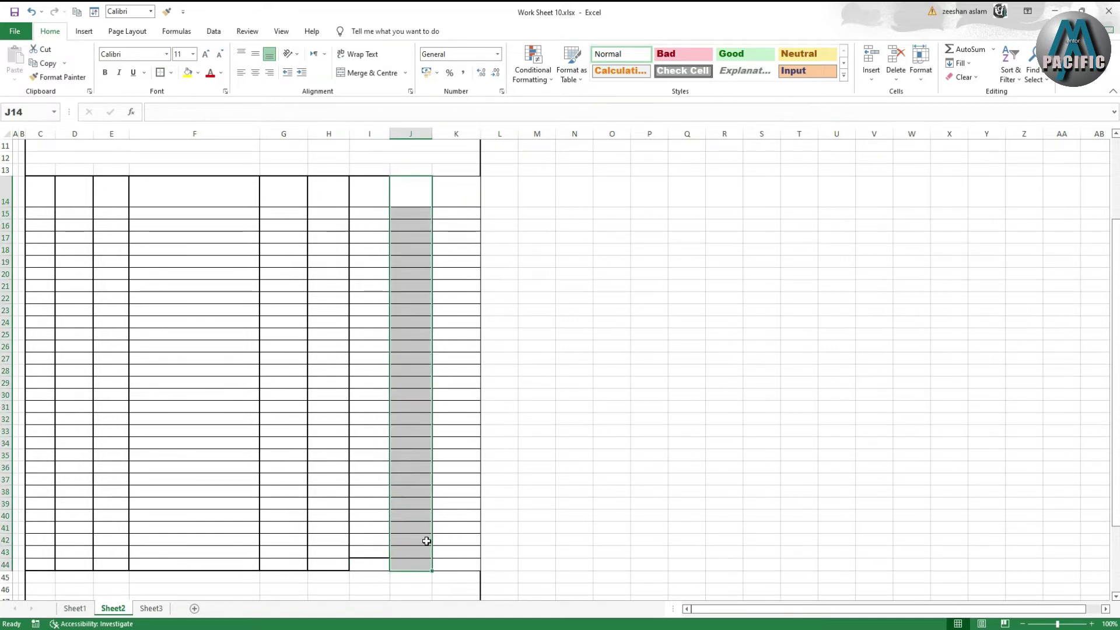
key("ctrl+z")
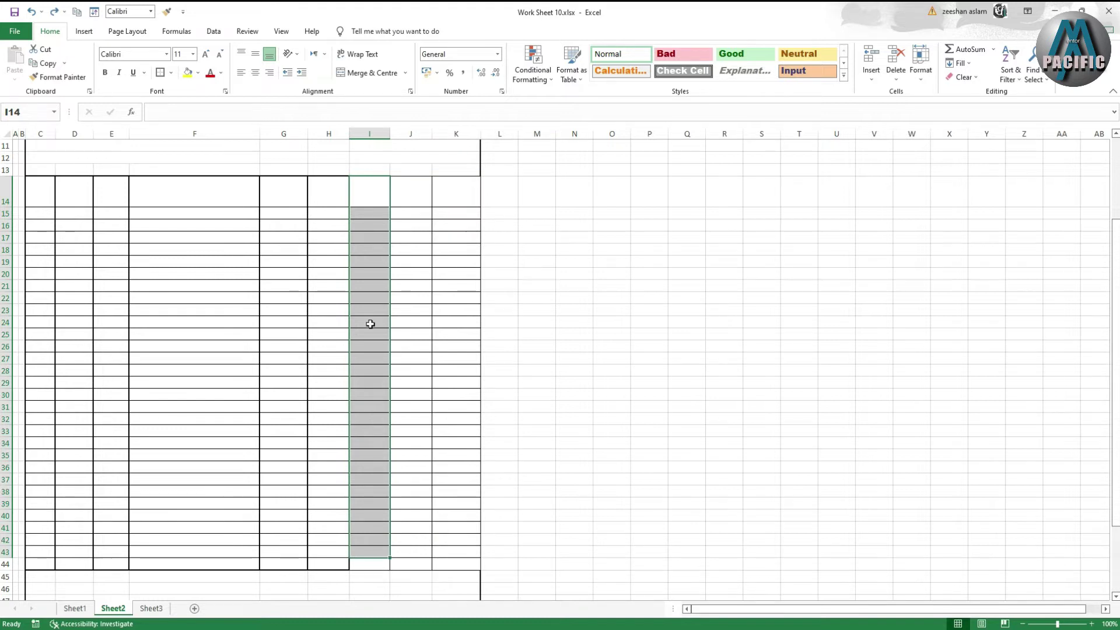
left_click(408, 196)
Apply a thick outside border separately to I14:I44, J14:J44 and K14:K44 of the item table.
left_click_drag(370, 188, 369, 565)
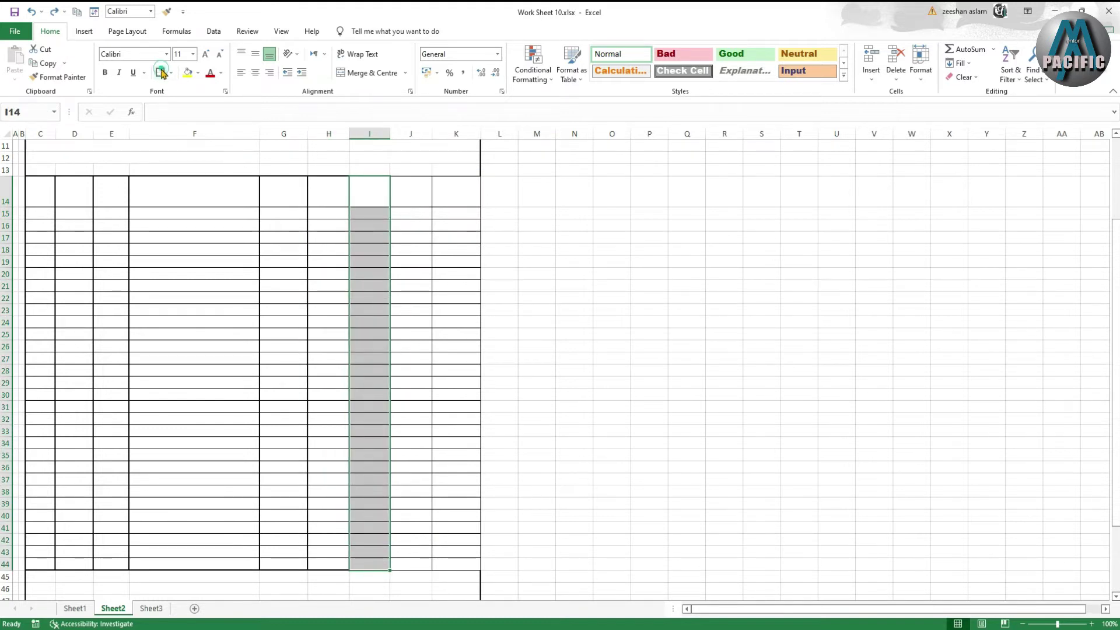
left_click_drag(411, 191, 402, 569)
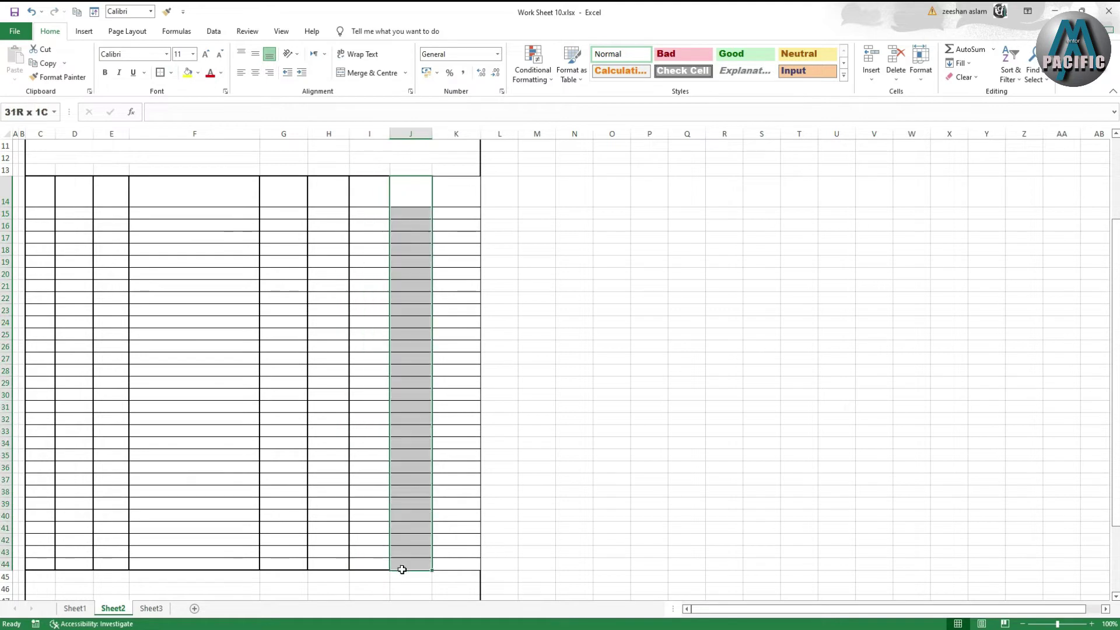
left_click_drag(442, 195, 438, 564)
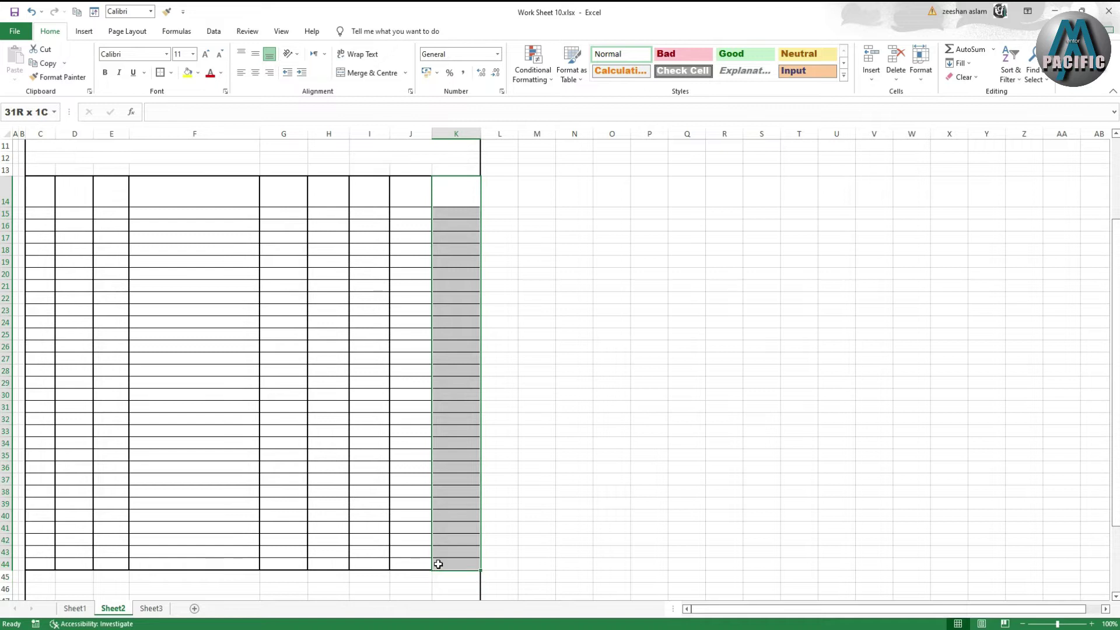
left_click(161, 74)
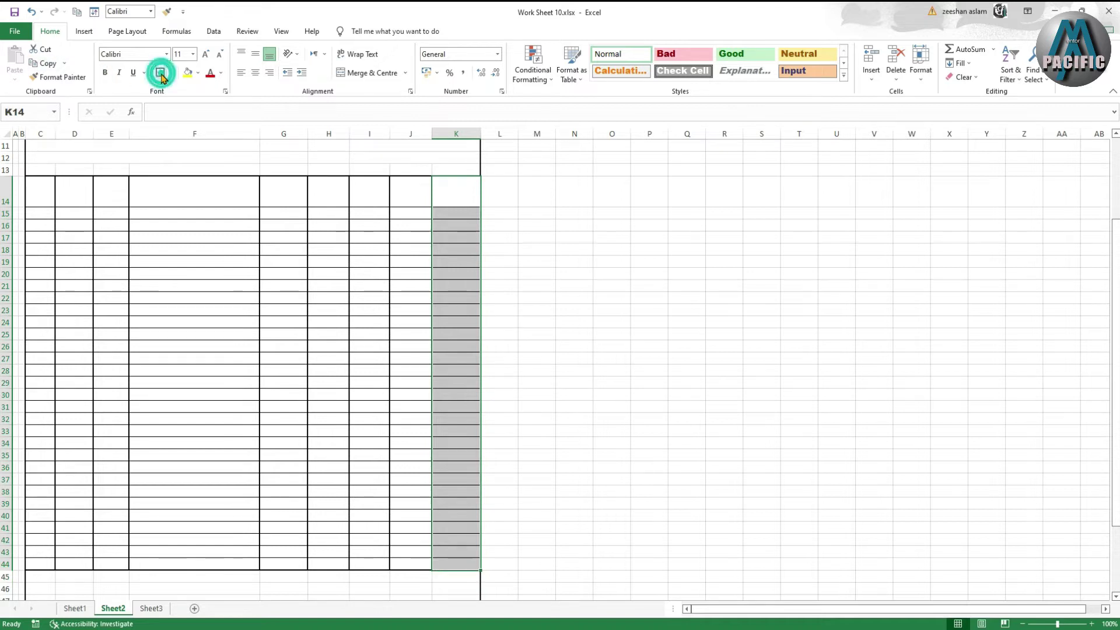
Outline the table's header row C14:K14 with a thick outside border and check the table.
key("alt")
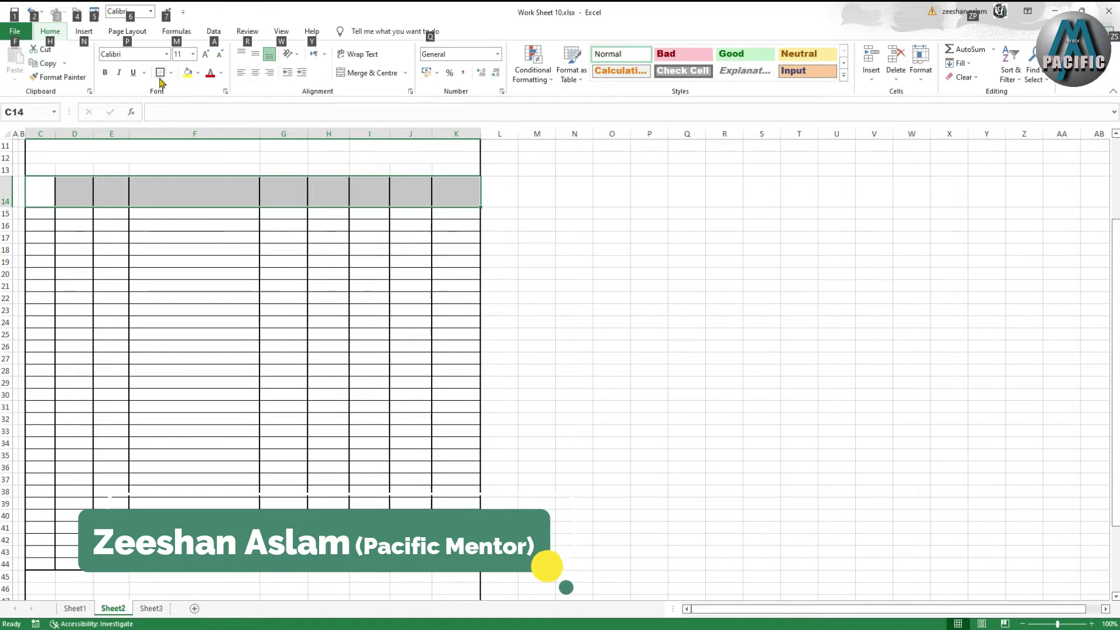
key("Escape")
left_click(182, 233)
scroll(220, 298, "up", 3)
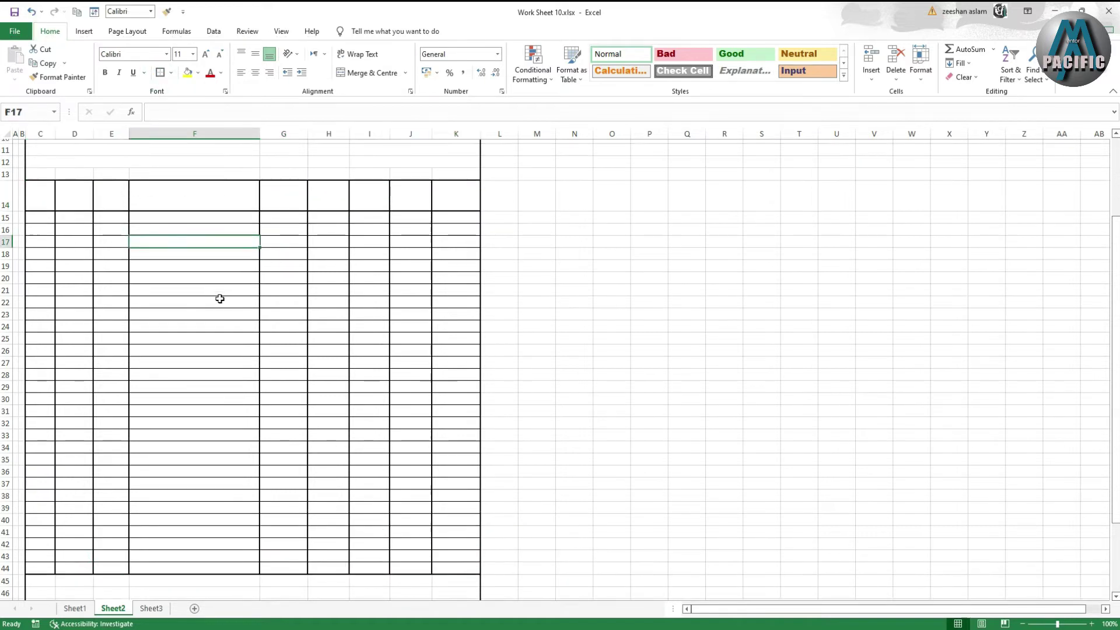
left_click_drag(12, 339, 11, 341)
scroll(155, 368, "up", 1)
Apply all borders to the customer detail block C8:F12.
left_click_drag(169, 248, 175, 299)
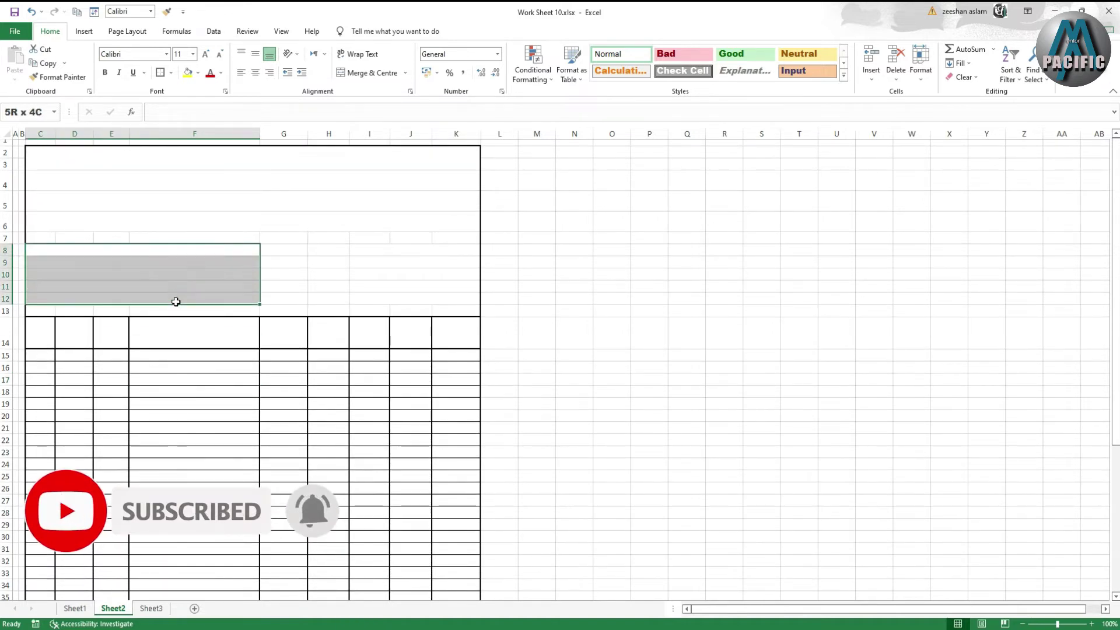
left_click(171, 73)
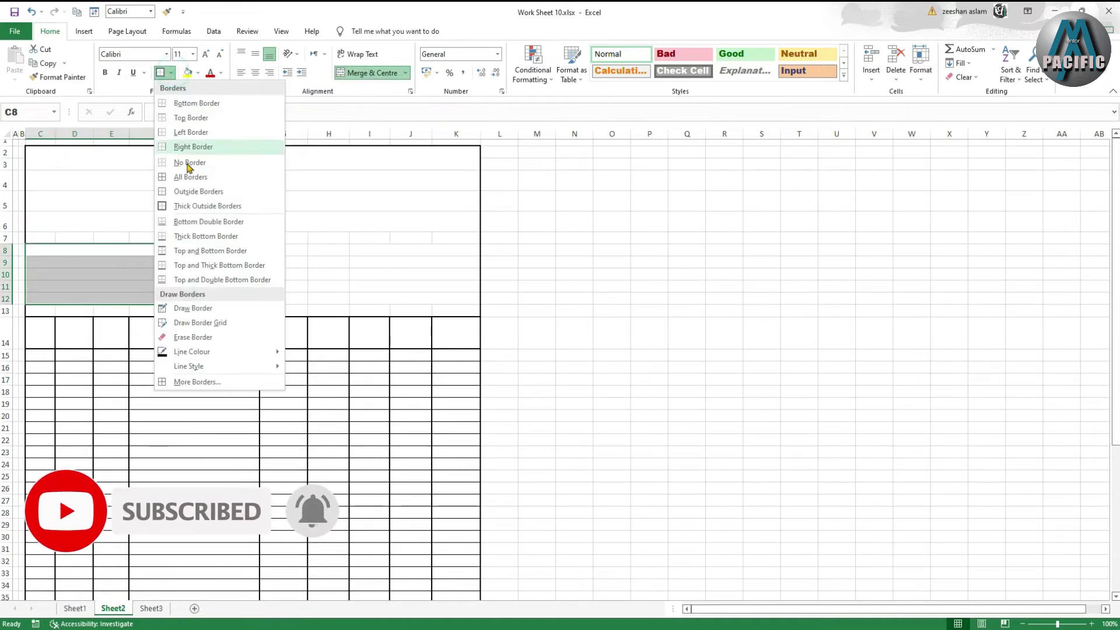
left_click(181, 185)
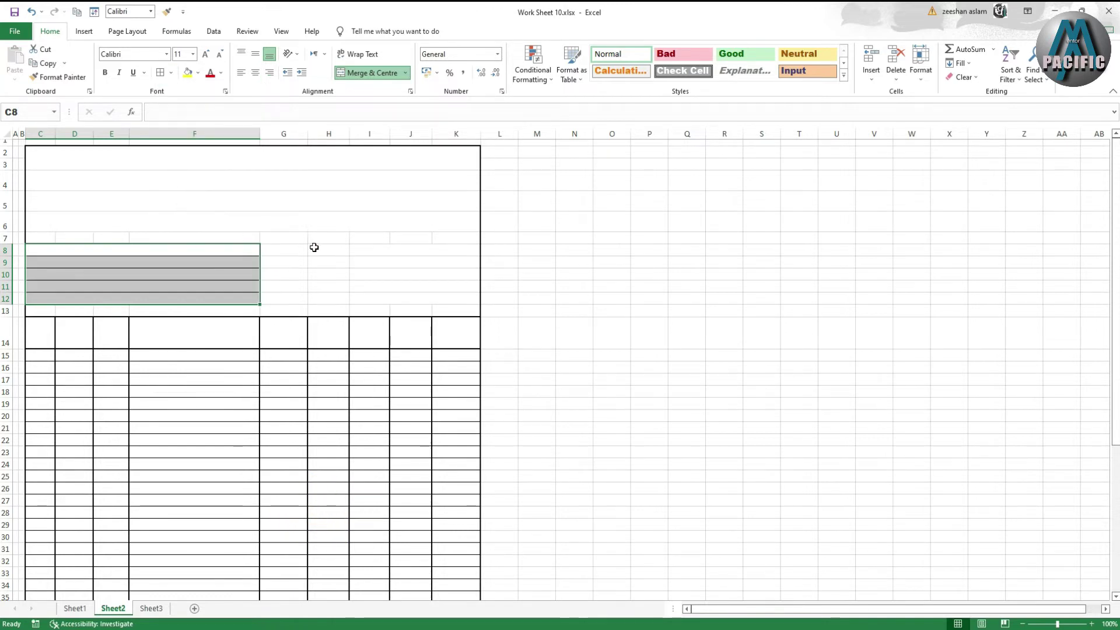
Check the sample's detail blocks on Sheet1 and outline H8:K12 on Sheet2 with a thick outside border.
left_click_drag(340, 248, 400, 297)
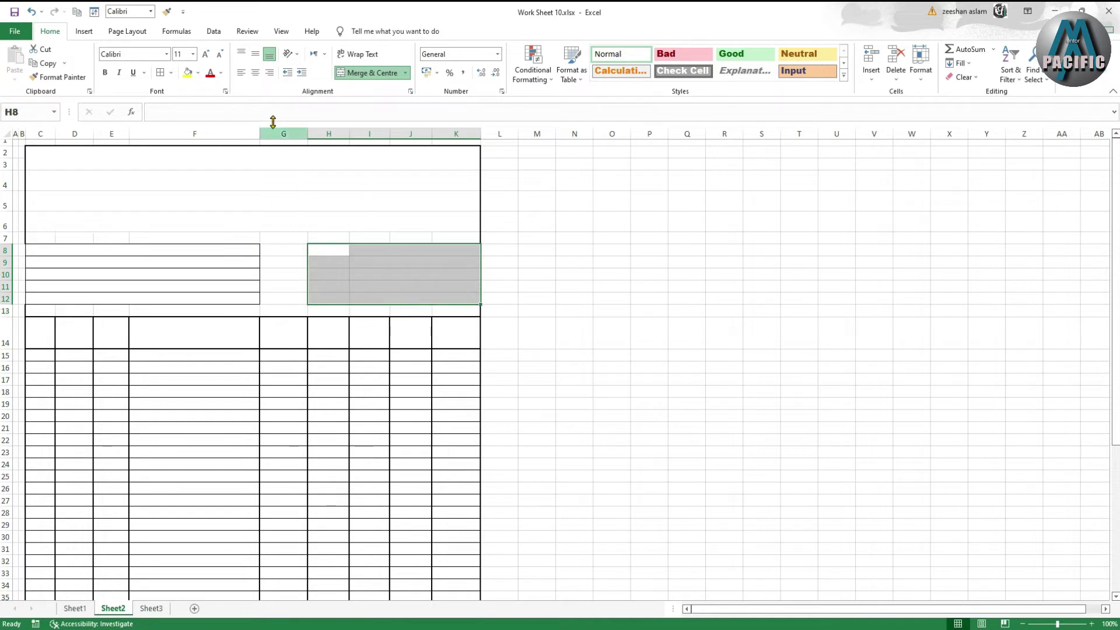
left_click(171, 73)
left_click(180, 193)
left_click(75, 609)
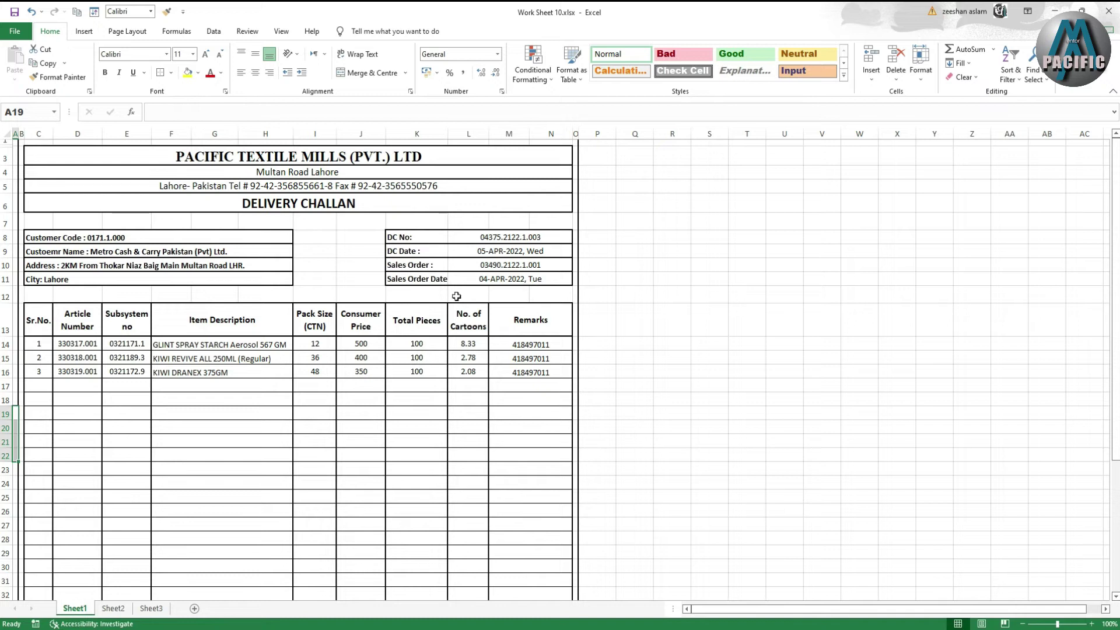
left_click(119, 610)
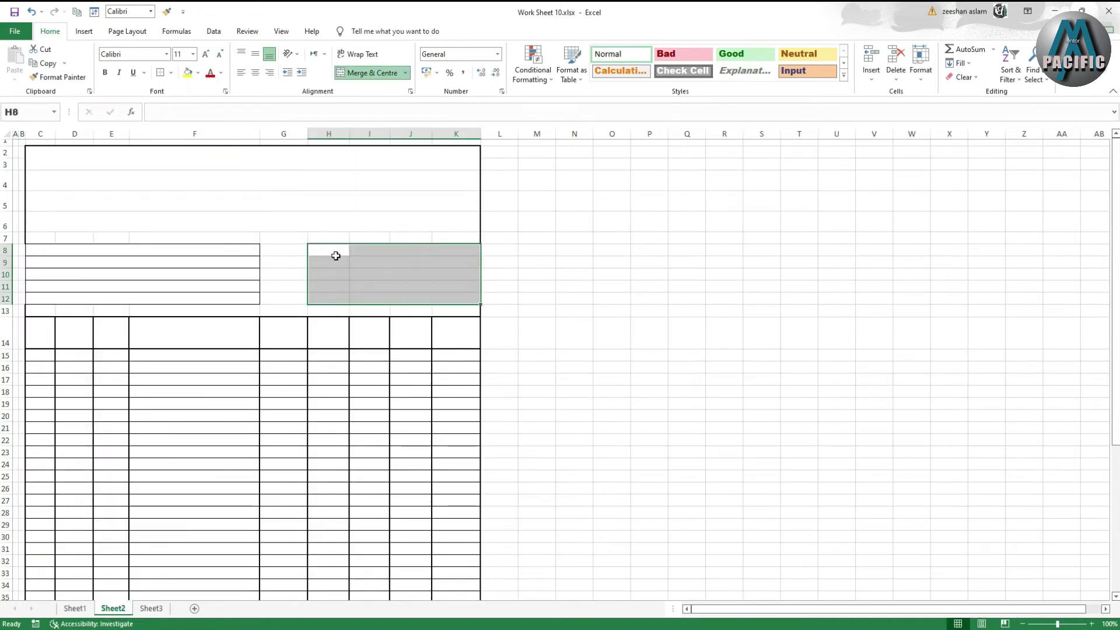
left_click(169, 73)
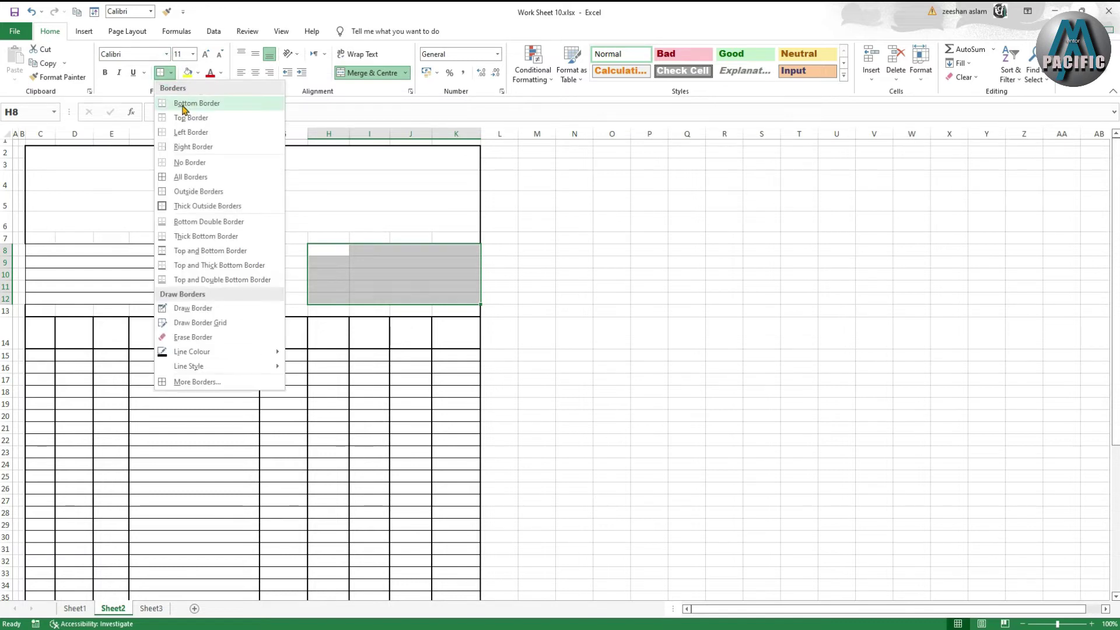
left_click(176, 206)
Set the border line style to a thicker solid line and apply all borders to C8:F12.
left_click_drag(39, 250, 195, 299)
left_click(172, 73)
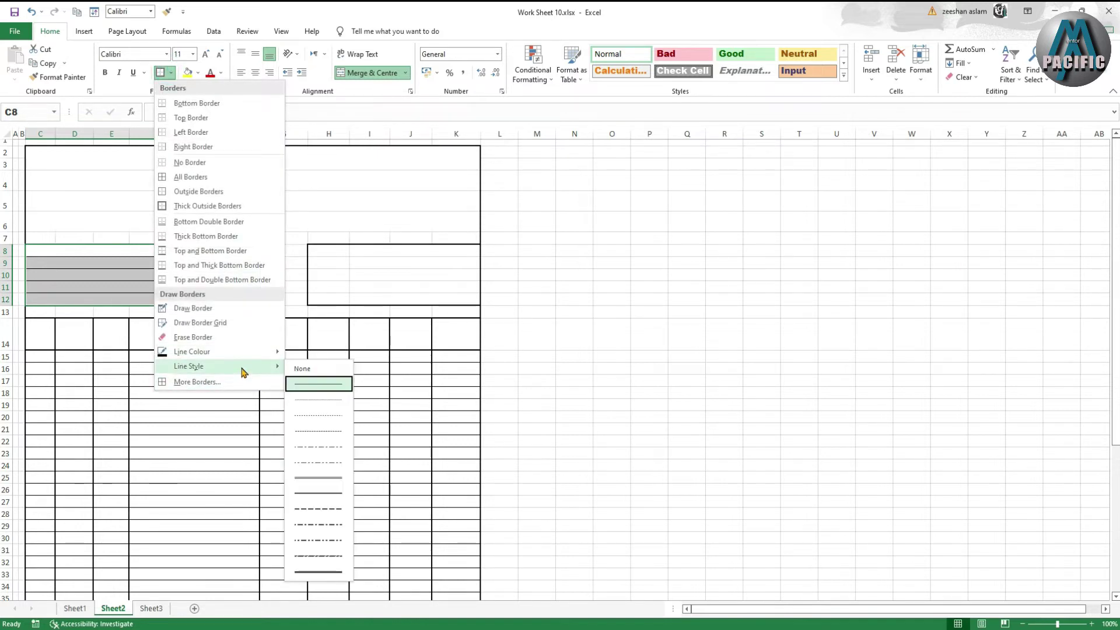
left_click(319, 493)
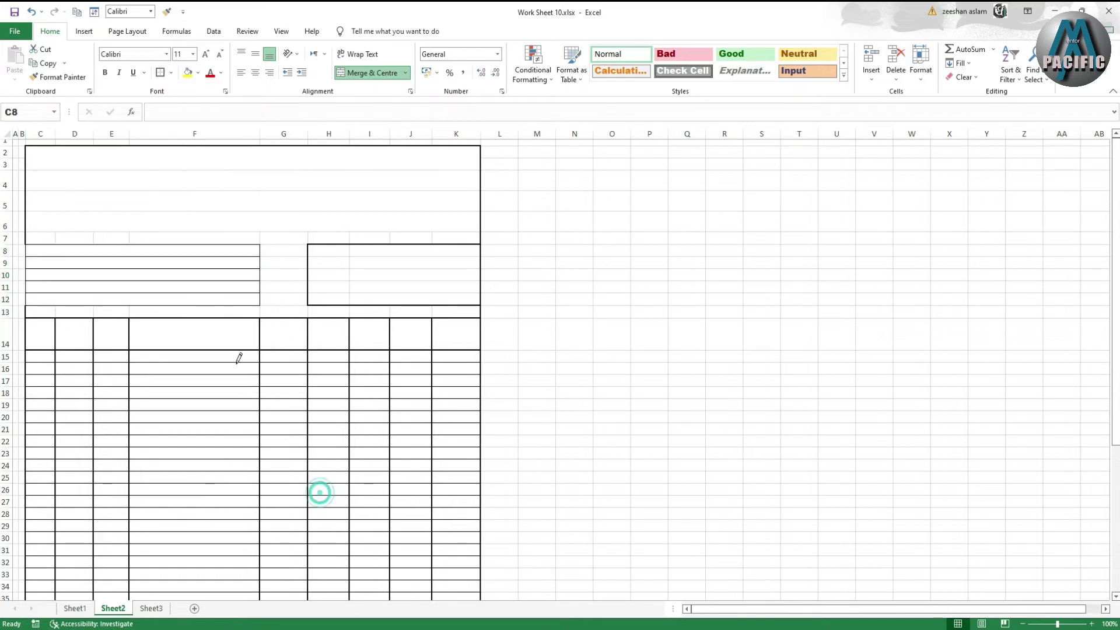
left_click(159, 72)
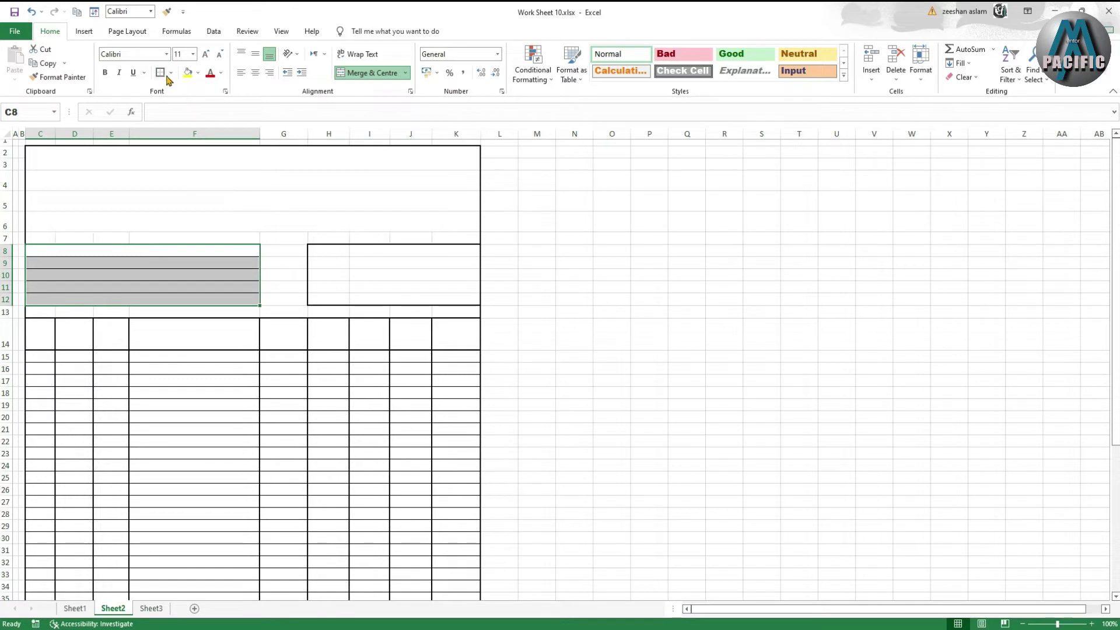
left_click(171, 72)
left_click(177, 180)
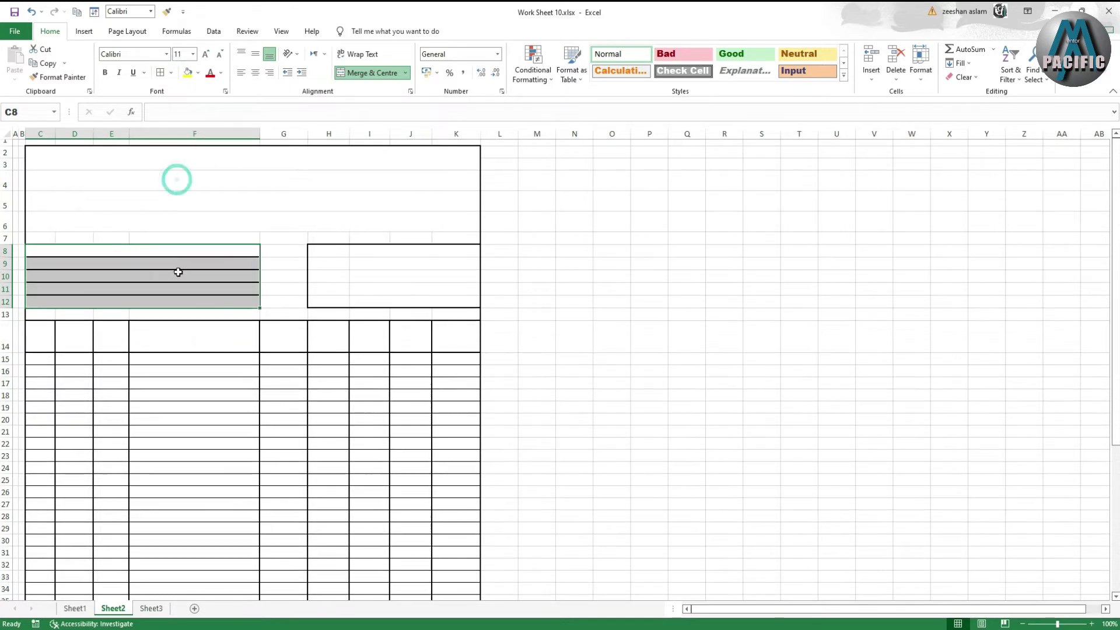
Apply all borders in the same thicker line to the order detail block H8:K12.
left_click_drag(348, 249, 405, 305)
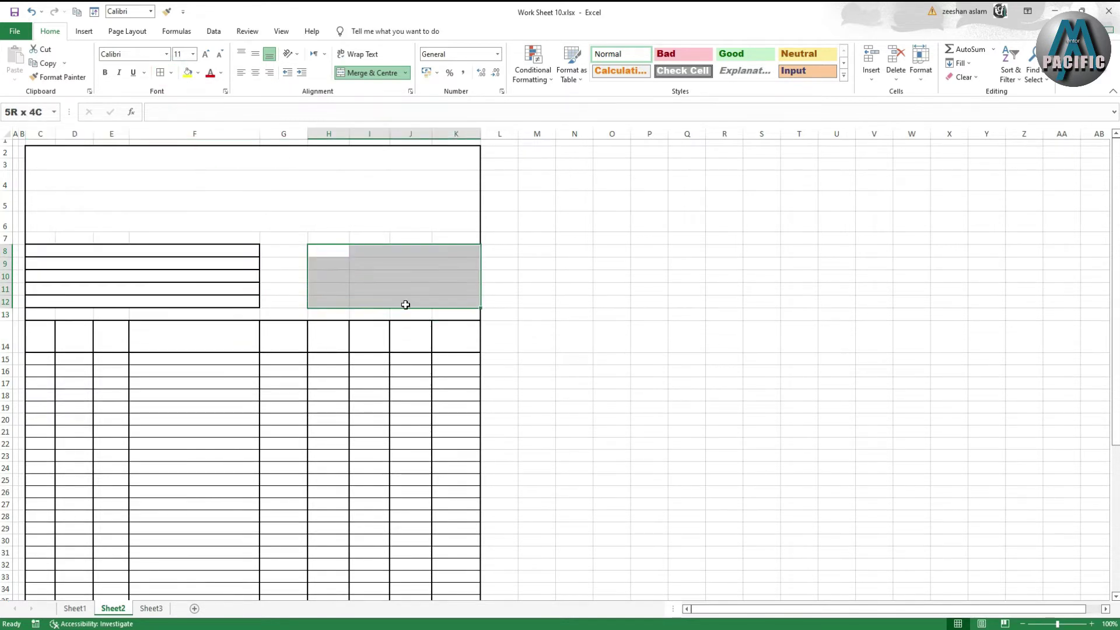
left_click(158, 74)
left_click(400, 287)
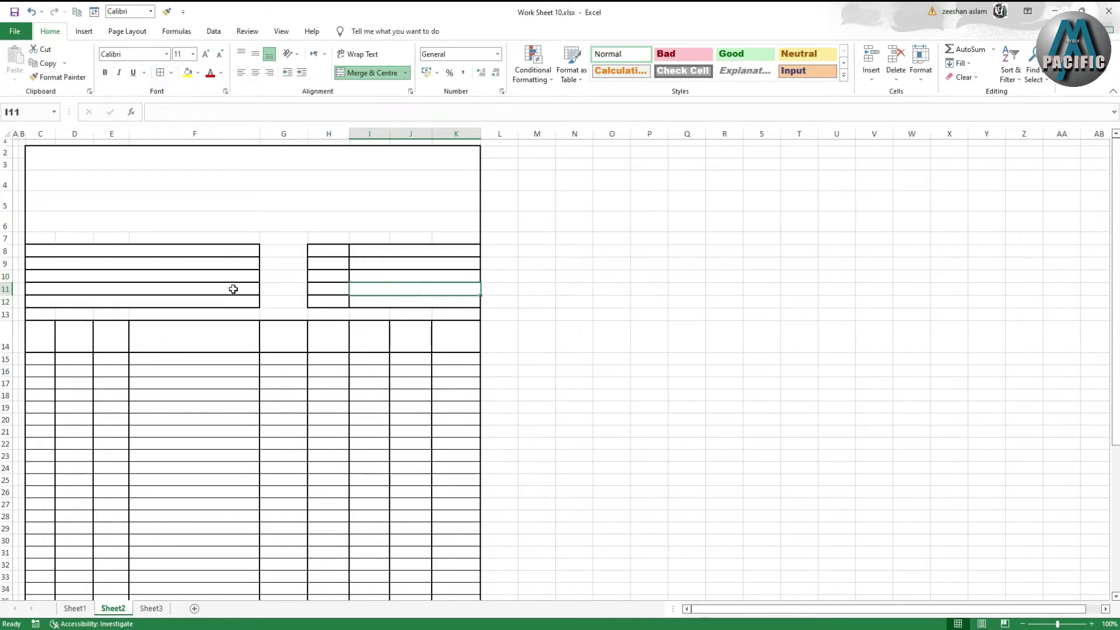
Check the total and signature section on Sheet1 and shrink row 45 of Sheet2 to a thin spacer row.
scroll(265, 325, "down", 5)
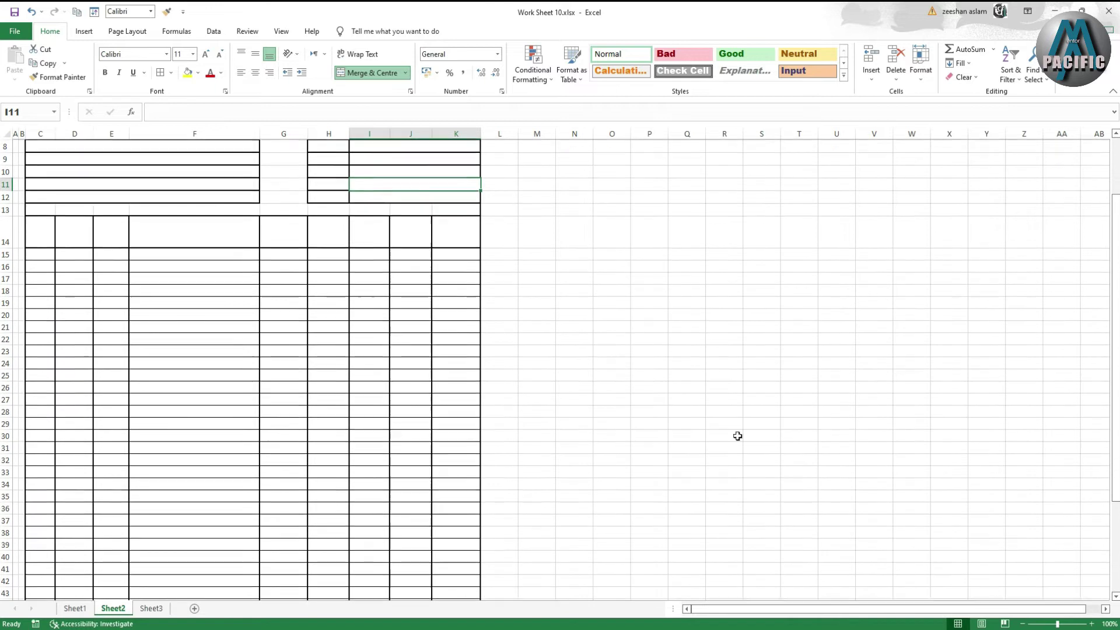
scroll(387, 441, "down", 1)
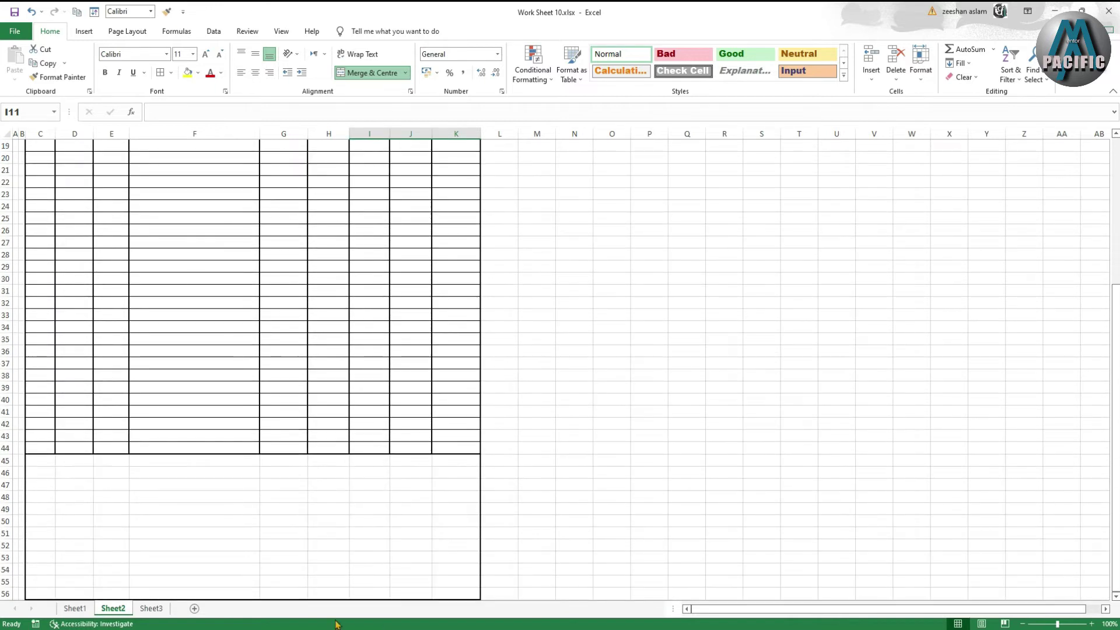
left_click(75, 609)
scroll(169, 539, "down", 5)
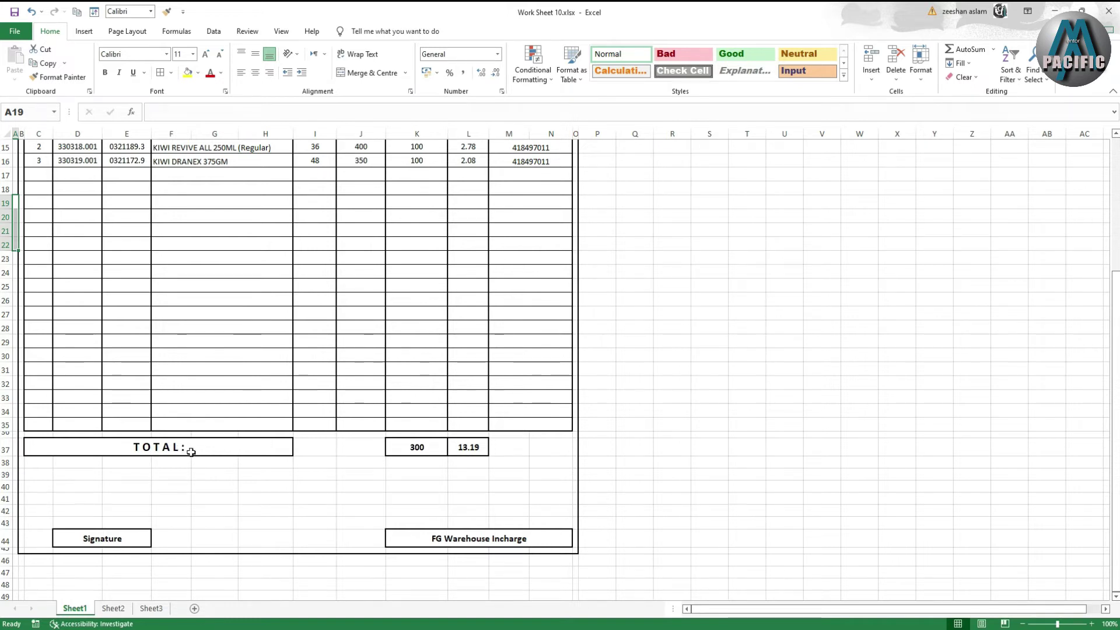
left_click(114, 608)
left_click_drag(7, 467, 8, 458)
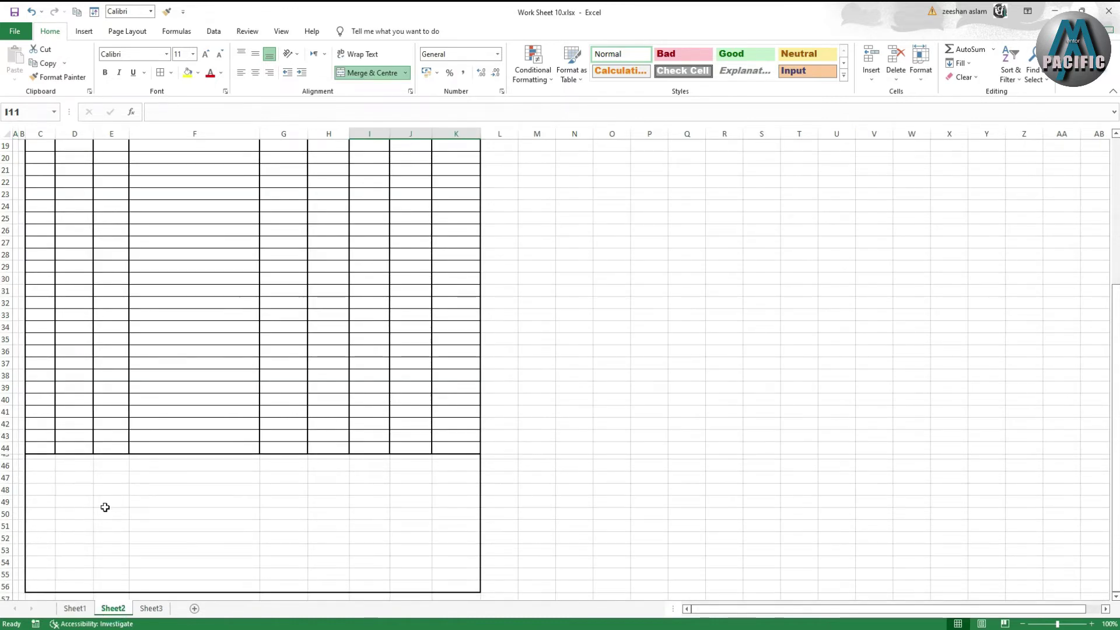
Merge and centre D47:F48 below the item table and apply all borders to it.
left_click_drag(80, 478, 177, 490)
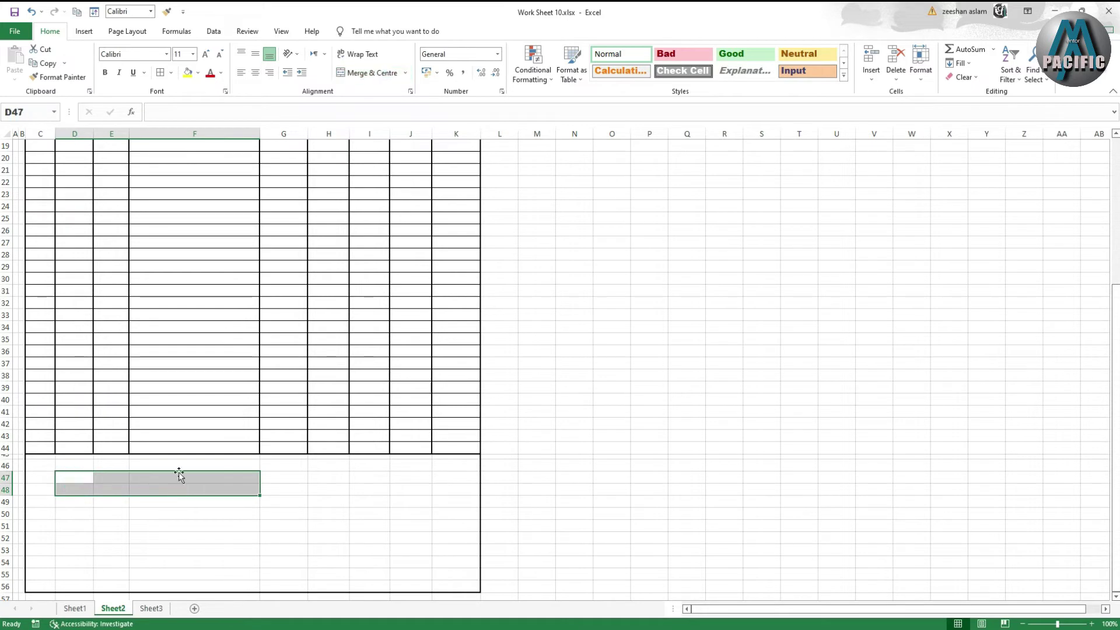
left_click(360, 75)
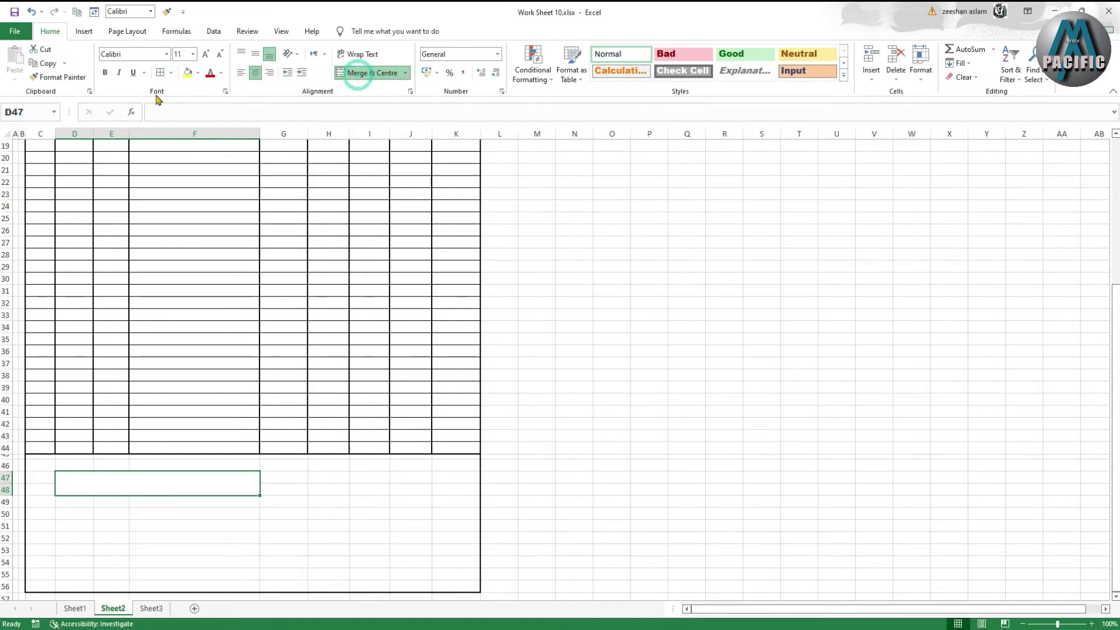
left_click(162, 75)
left_click(282, 516)
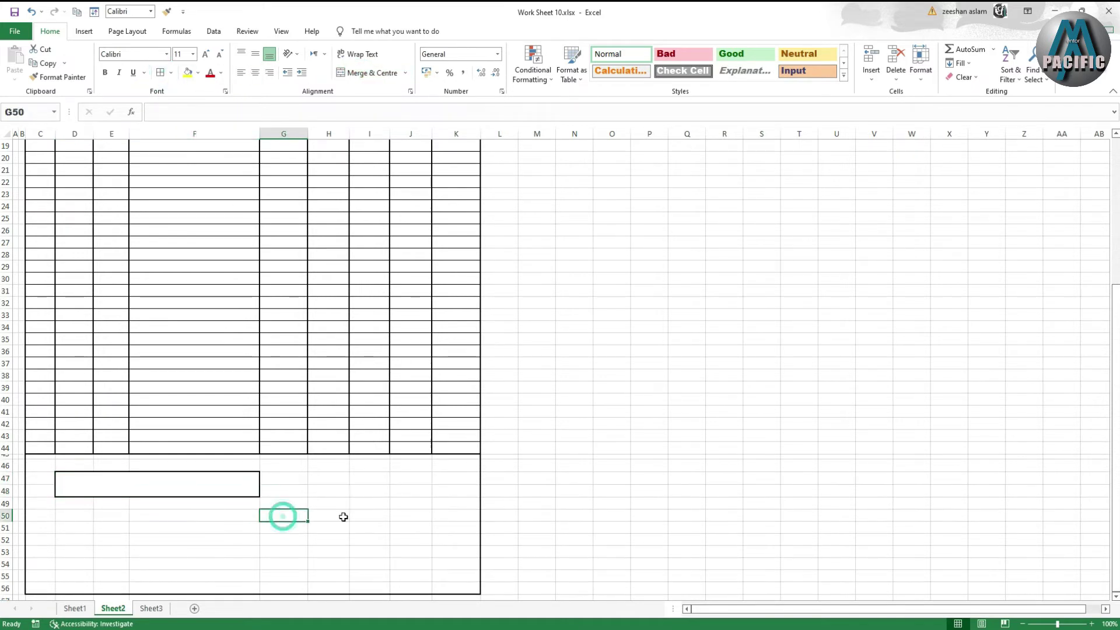
Following the total boxes on Sheet1, merge I47:I48 and J47:J48 separately on Sheet2 and apply all borders to both.
left_click(373, 479)
scroll(376, 481, "up", 3)
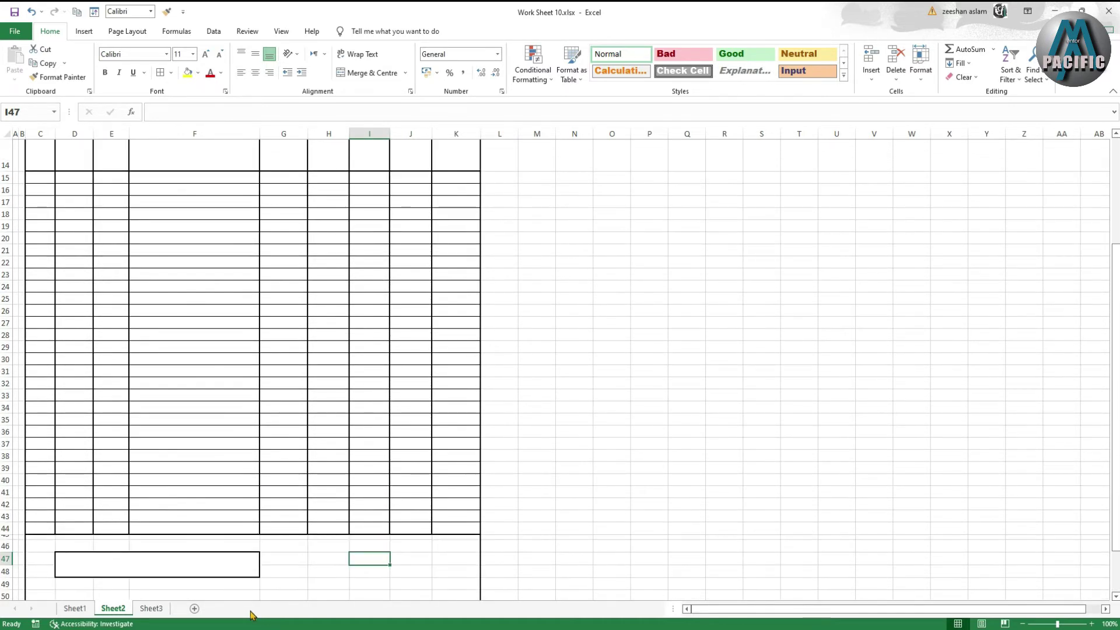
left_click(74, 609)
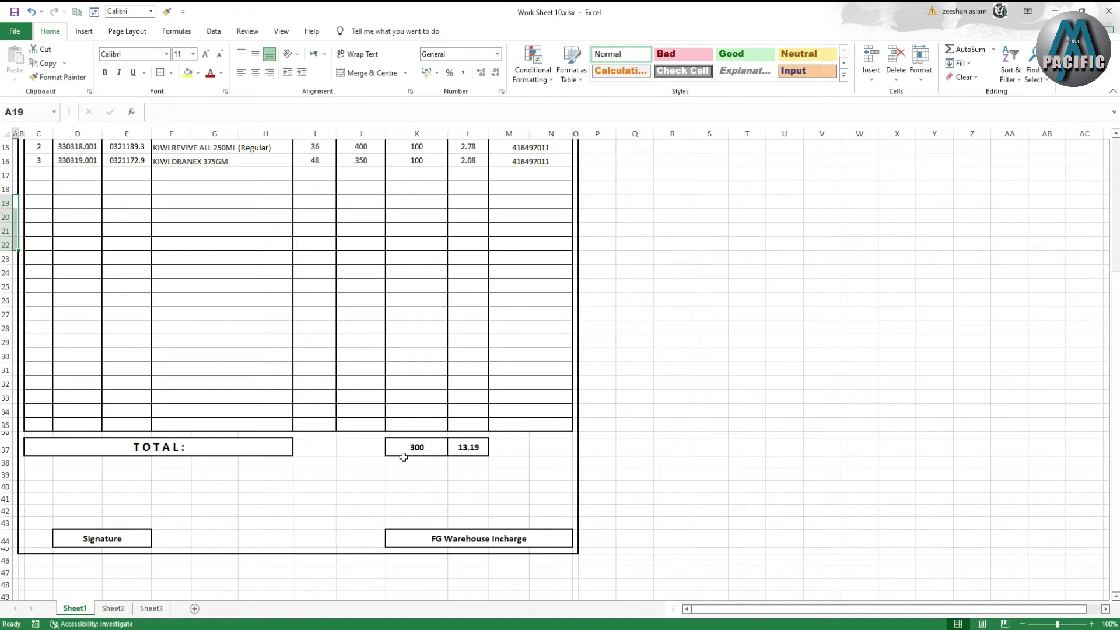
left_click(111, 609)
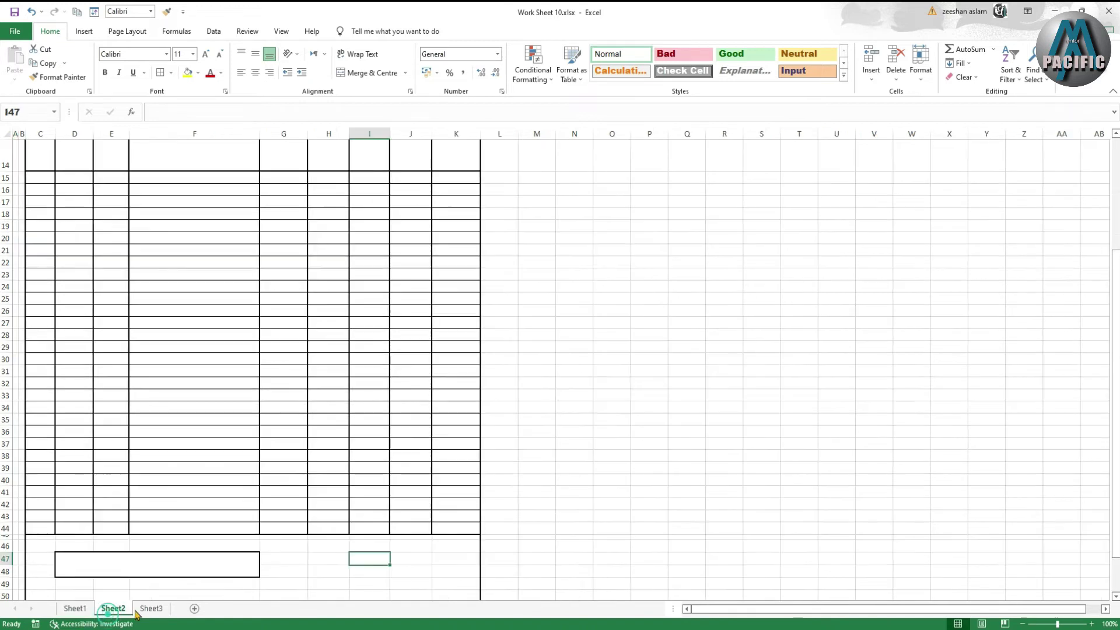
left_click_drag(360, 547, 379, 573)
left_click(366, 570)
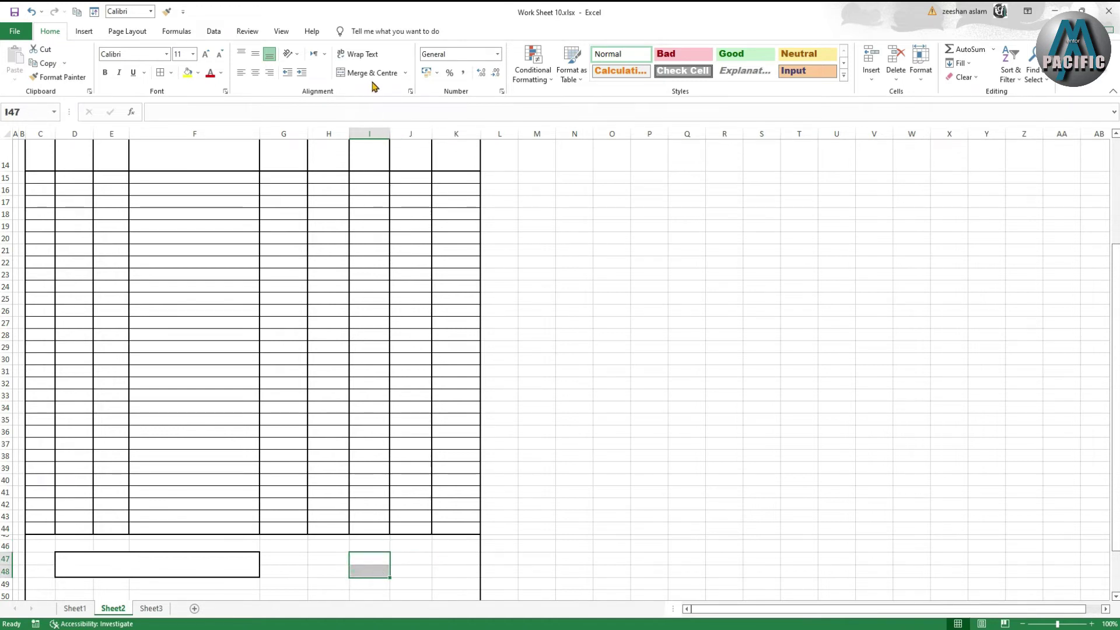
left_click(371, 72)
scroll(371, 514, "down", 2)
mouse_move(401, 467)
left_mouse_down()
mouse_move(402, 480)
mouse_move(368, 471)
mouse_move(391, 475)
left_mouse_up()
left_click(371, 70)
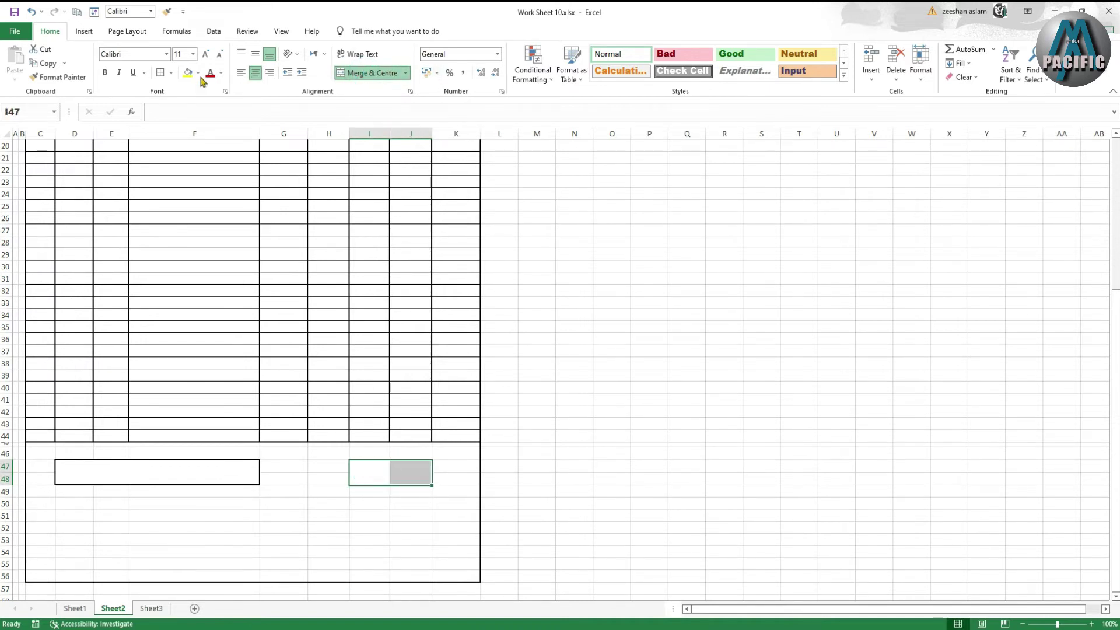
left_click(157, 74)
left_click(301, 478)
Look over the delivery challan on Sheet2, from the header and detail blocks down through the item table.
scroll(270, 517, "up", 6)
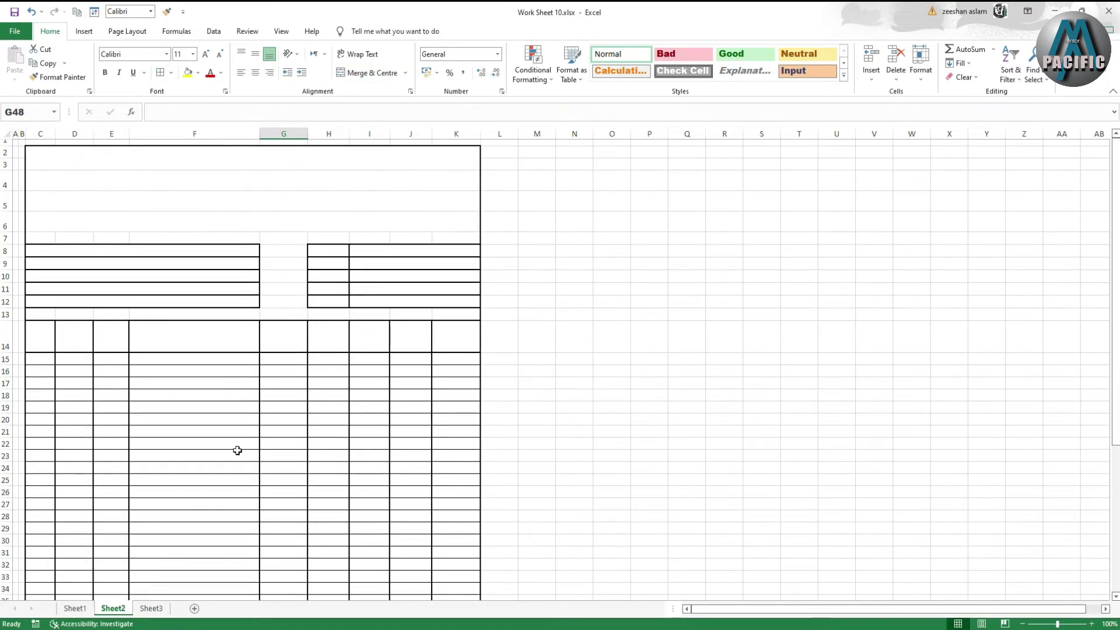
scroll(216, 374, "down", 3)
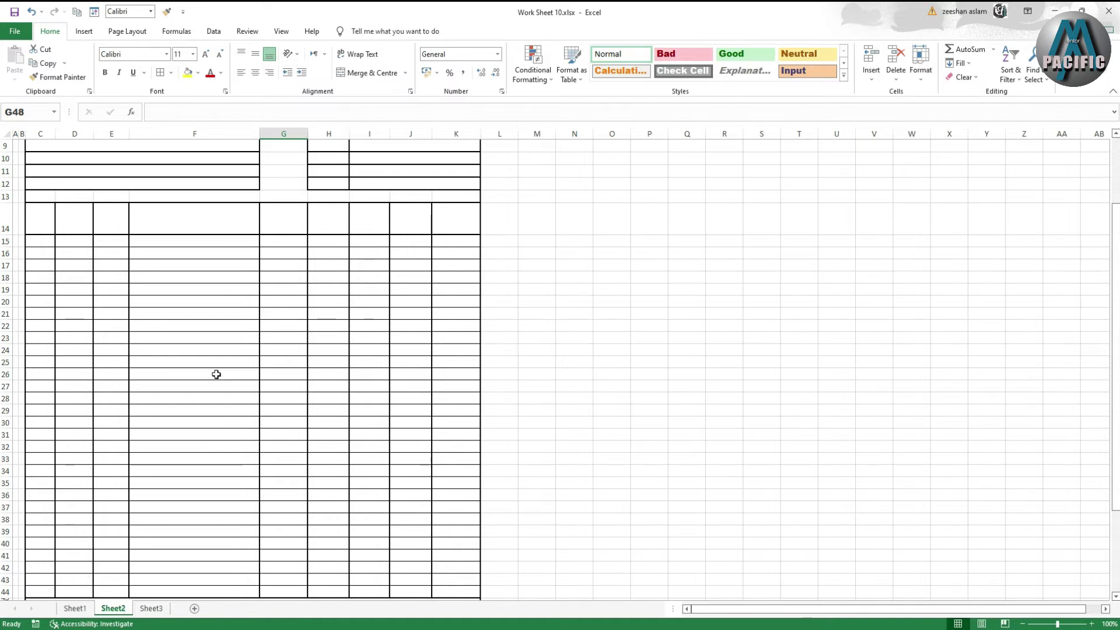
key("alt")
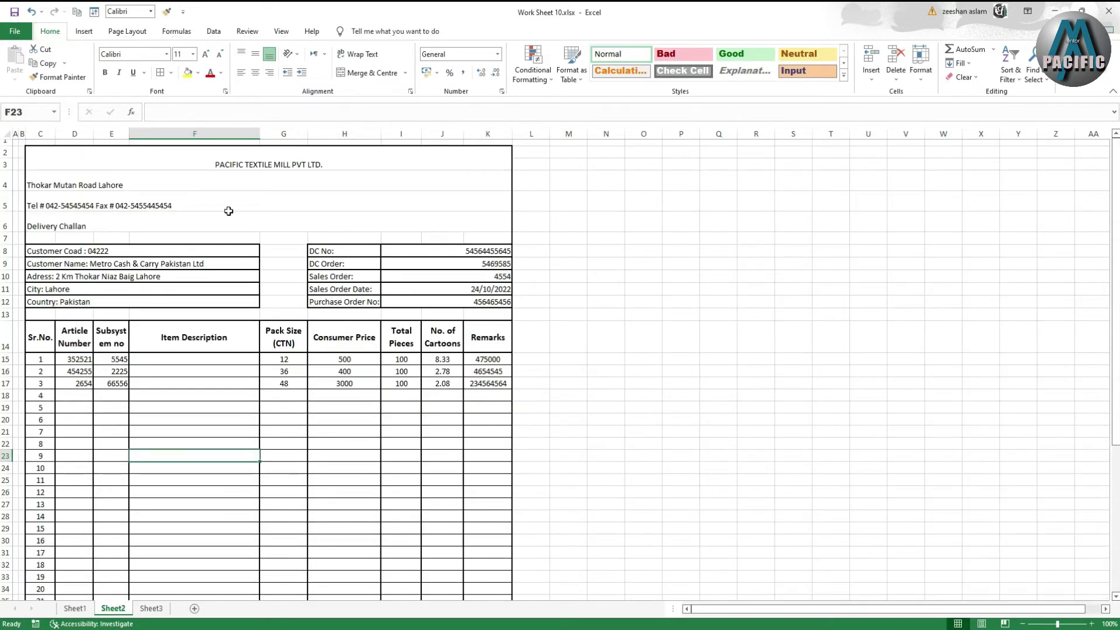
left_click(229, 211)
scroll(204, 215, "down", 1)
scroll(200, 253, "up", 1)
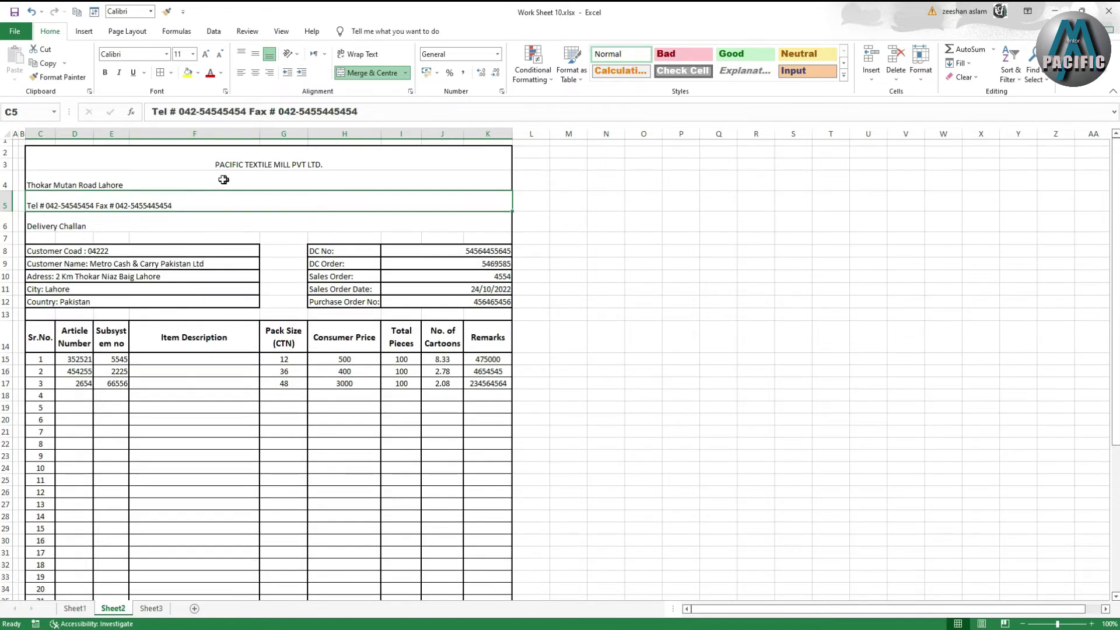
scroll(239, 263, "down", 2)
scroll(239, 262, "up", 2)
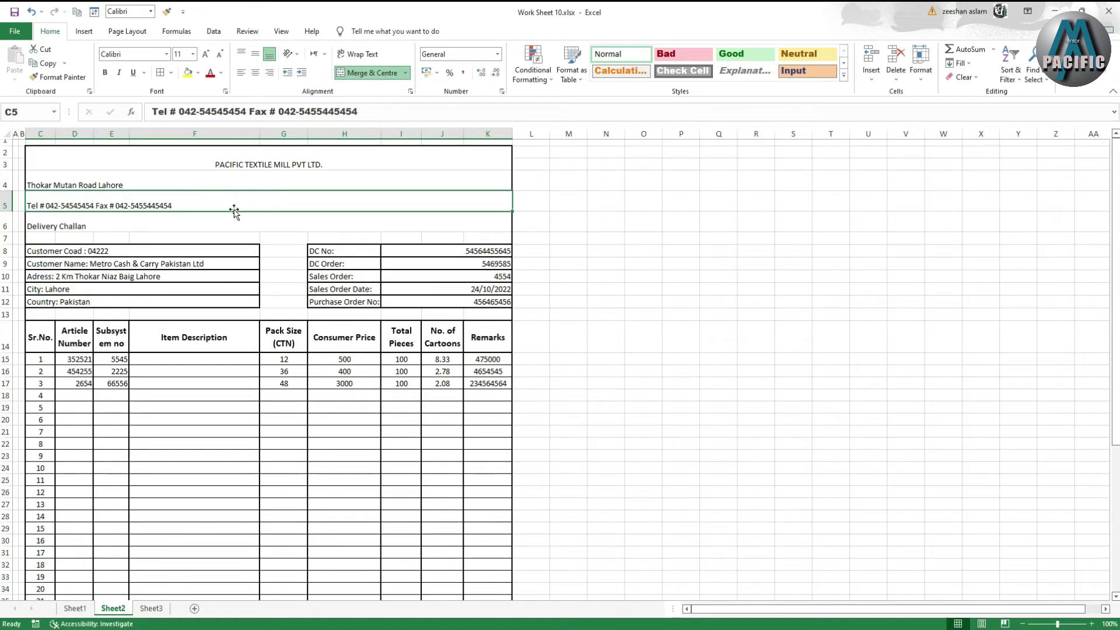
Enlarge the company name in the header to font size 22 and make it bold.
left_click(227, 163)
left_click(206, 54)
left_click(205, 55)
left_click(205, 54)
left_click(205, 54)
left_click(205, 54)
left_click(205, 54)
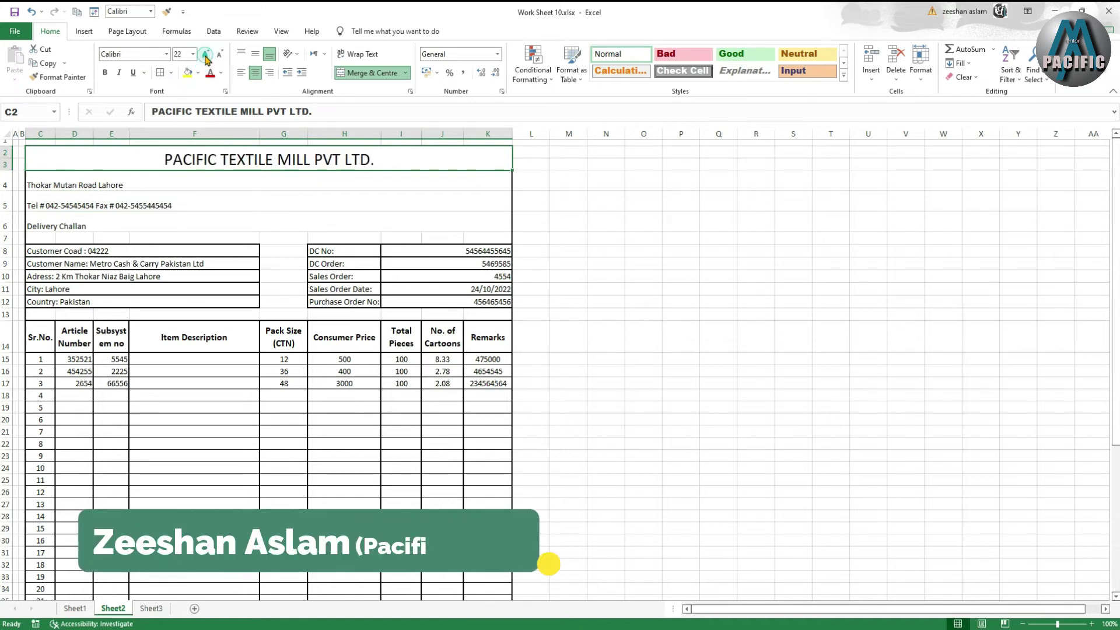
left_click(105, 72)
Centre header rows 4 to 6 horizontally and vertically, and format them in bold at font size 18.
left_click_drag(158, 185, 155, 224)
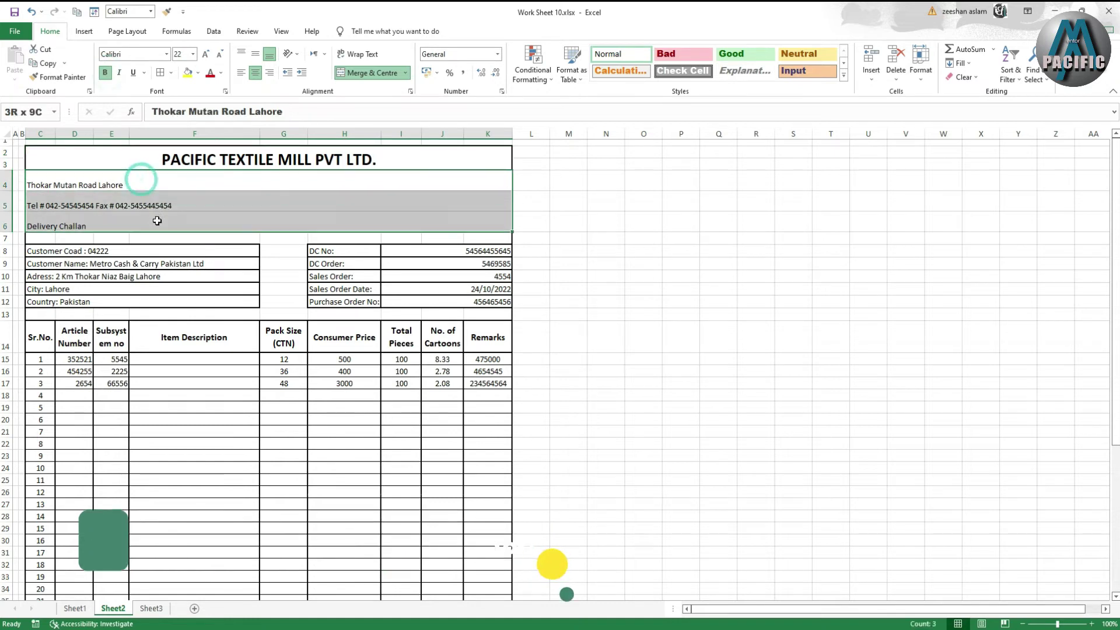
left_click(256, 72)
left_click(255, 53)
left_click(204, 55)
left_click(204, 55)
left_click(204, 54)
left_click(204, 54)
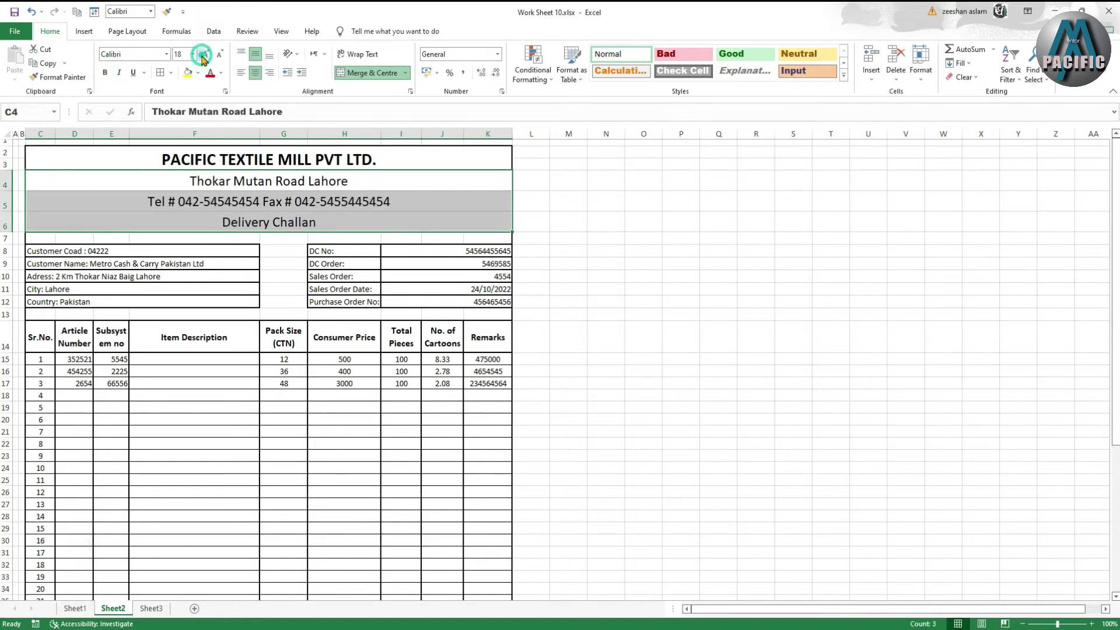
left_click(104, 72)
Increase the company name's font size to 28.
left_click(175, 156)
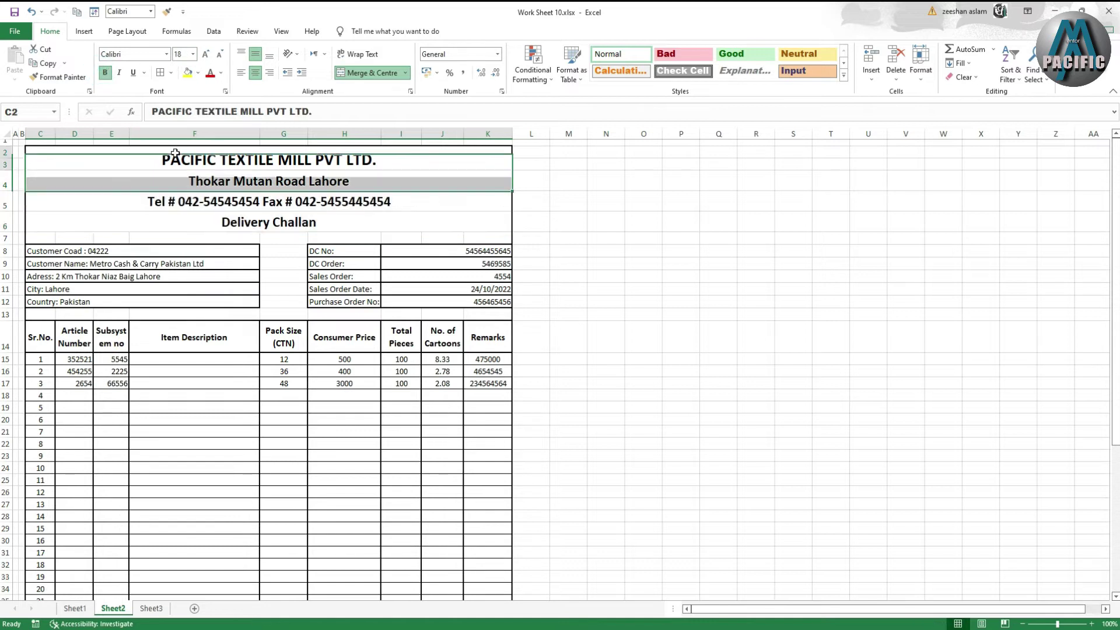
left_click(205, 55)
left_click(205, 54)
left_click(205, 55)
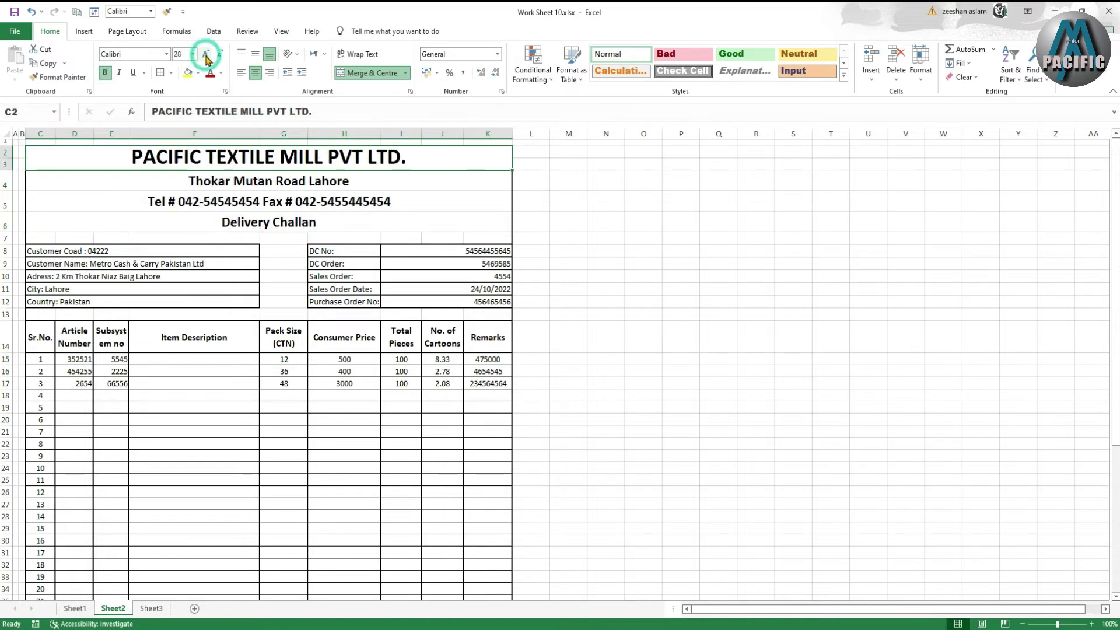
Make the customer details block in rows 8 to 12 and the adjacent DC and order details block bold.
scroll(203, 328, "down", 1)
scroll(203, 328, "down", 1)
scroll(203, 329, "up", 2)
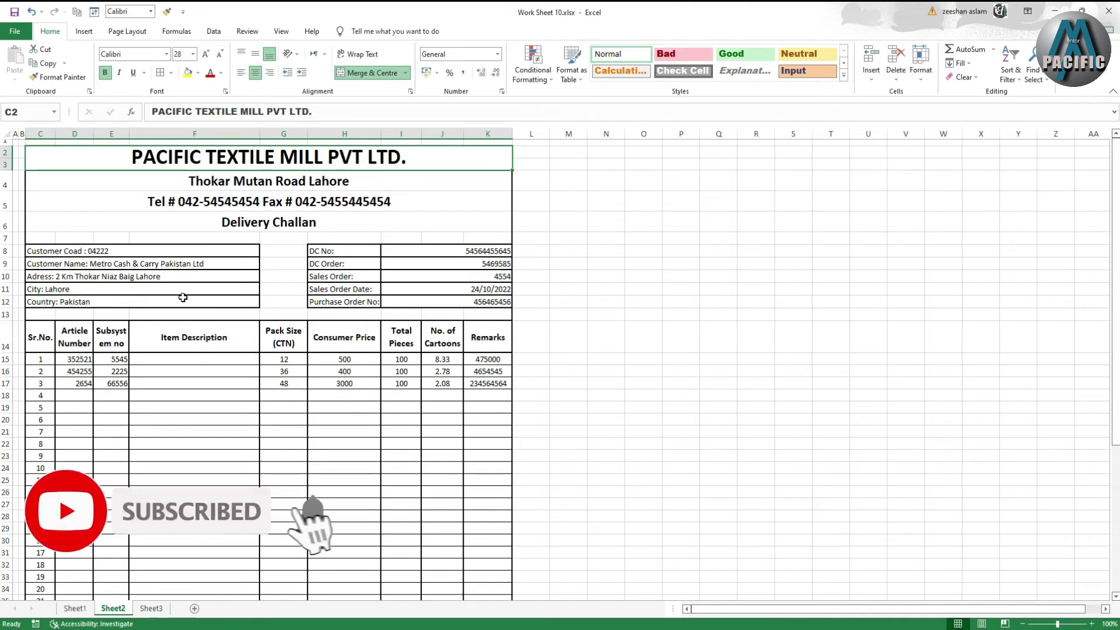
left_click_drag(229, 253, 227, 301)
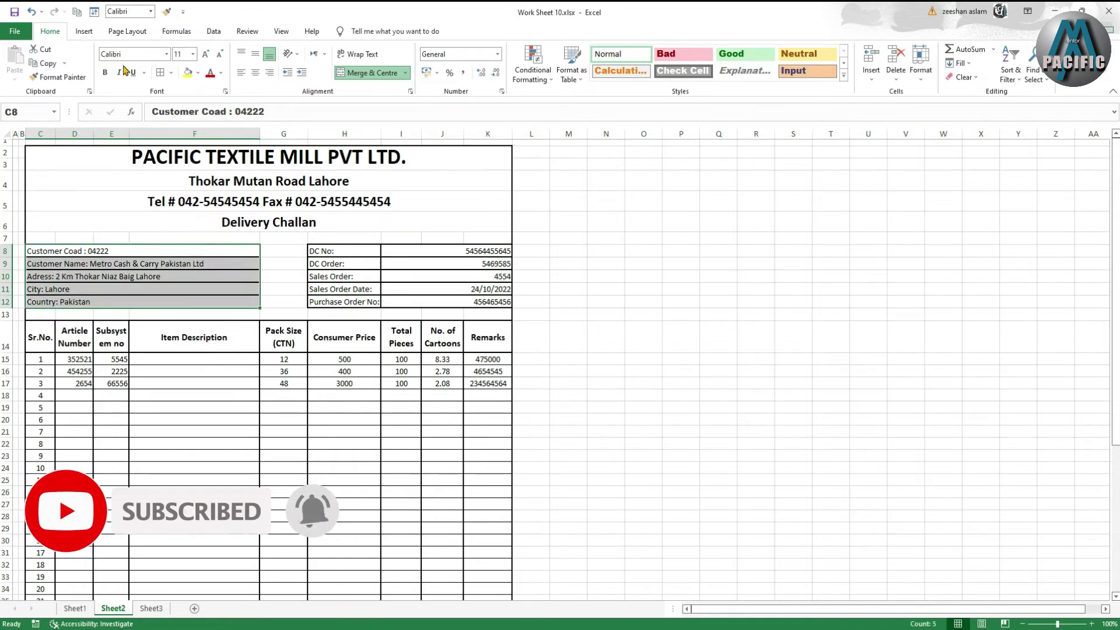
left_click(105, 73)
left_click_drag(356, 251, 408, 302)
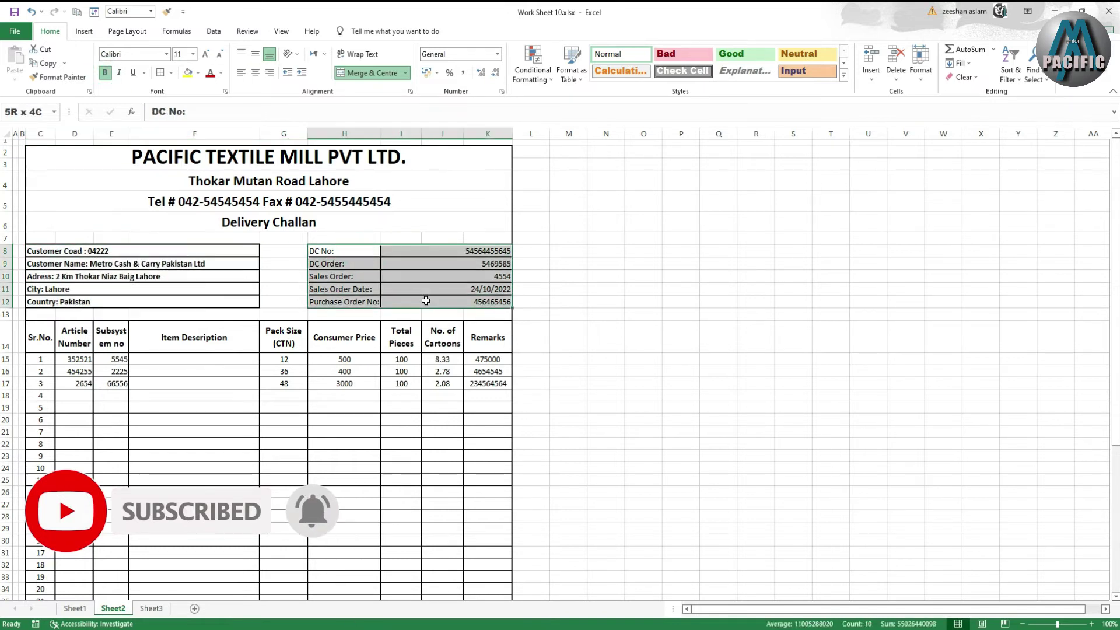
left_click(104, 73)
left_click(390, 300)
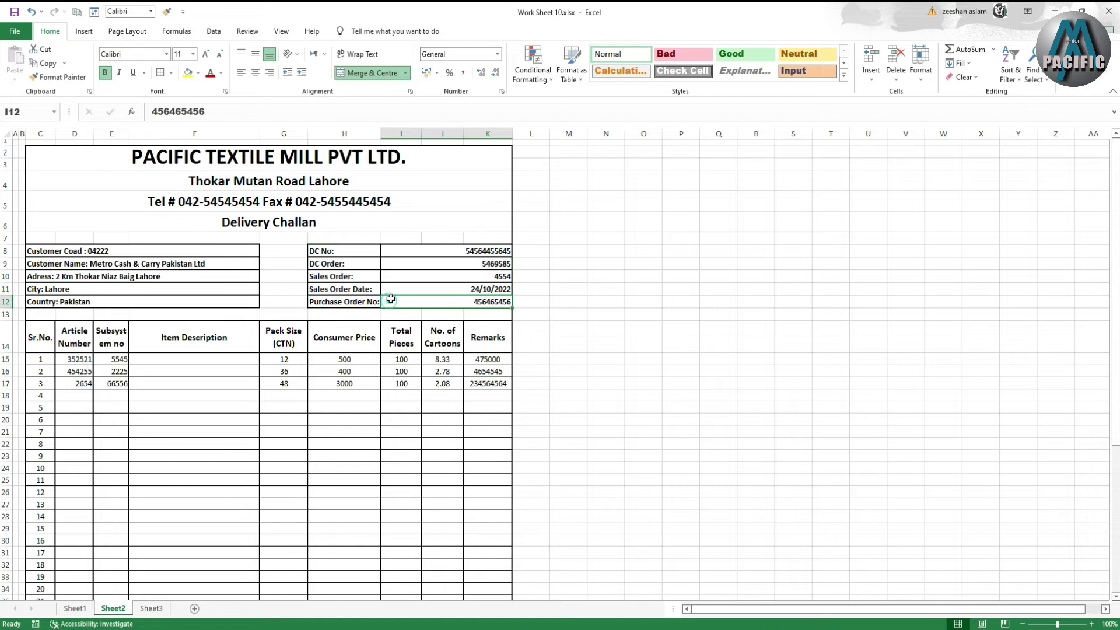
Centre the DC and order values in I8:K12 horizontally and vertically.
left_click_drag(430, 253, 427, 297)
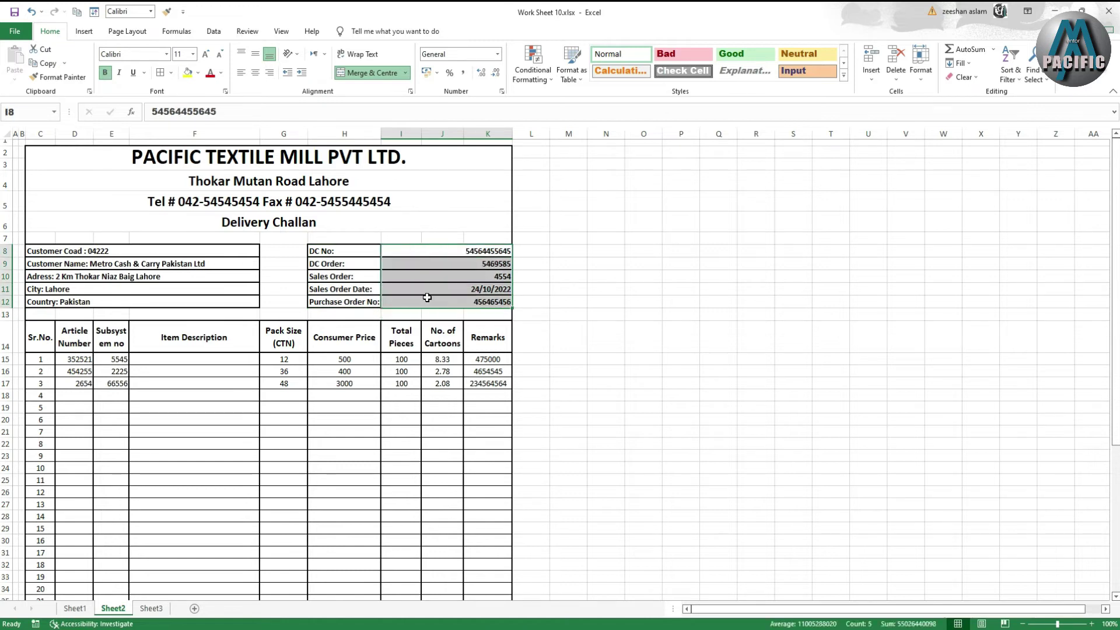
left_click(255, 73)
left_click(255, 54)
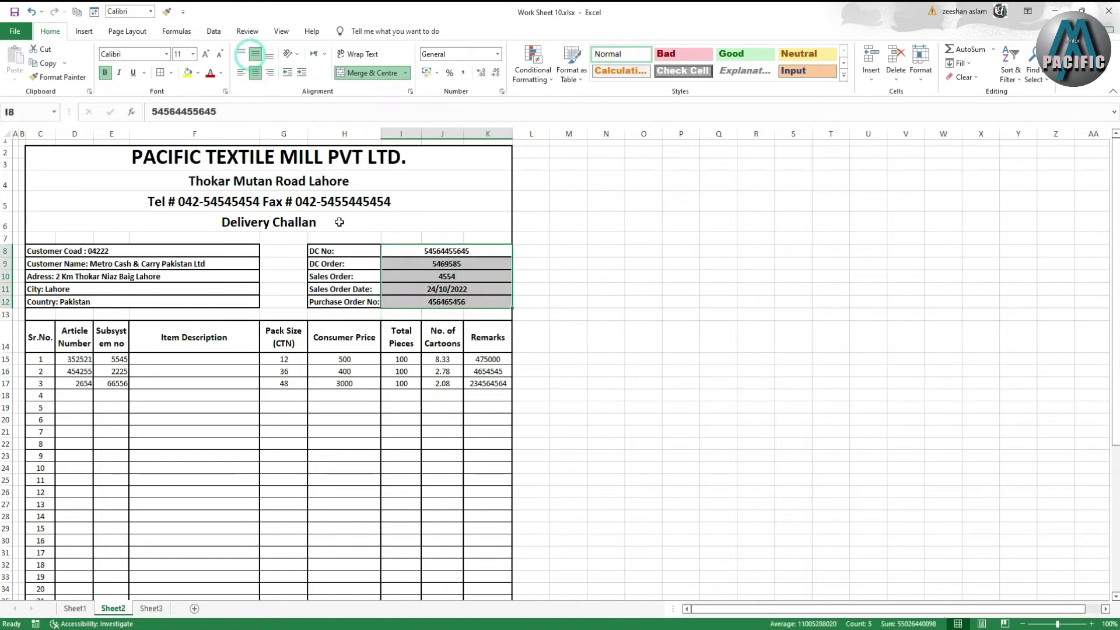
Centre the Article Number and Subsystem no cells in D15:E25 horizontally and vertically.
scroll(447, 309, "down", 1)
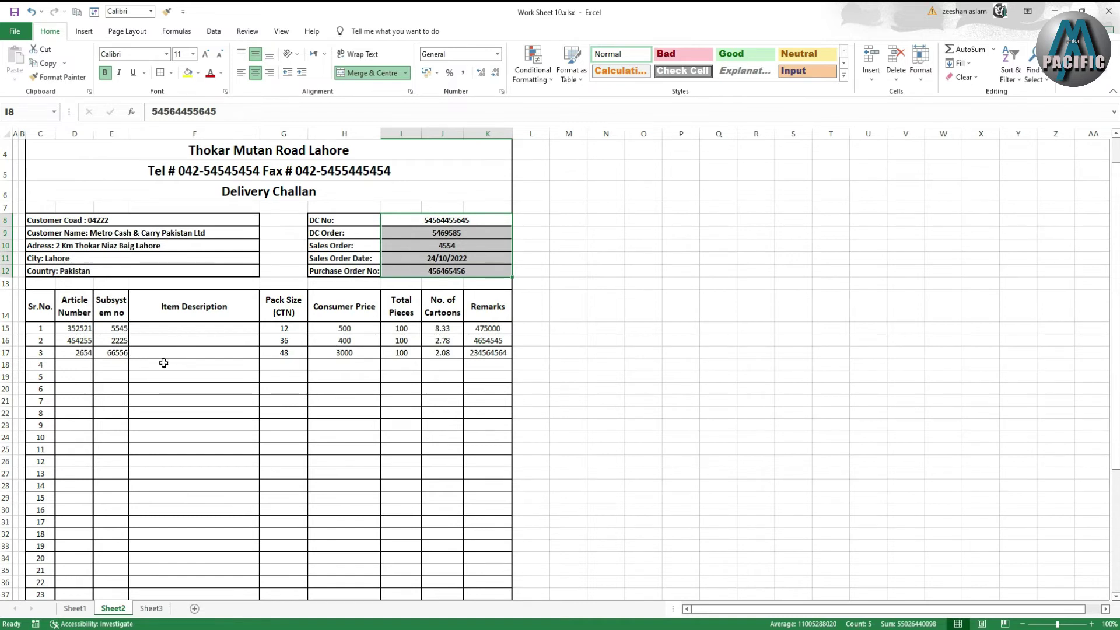
left_click_drag(56, 330, 126, 450)
left_click(254, 54)
left_click(255, 72)
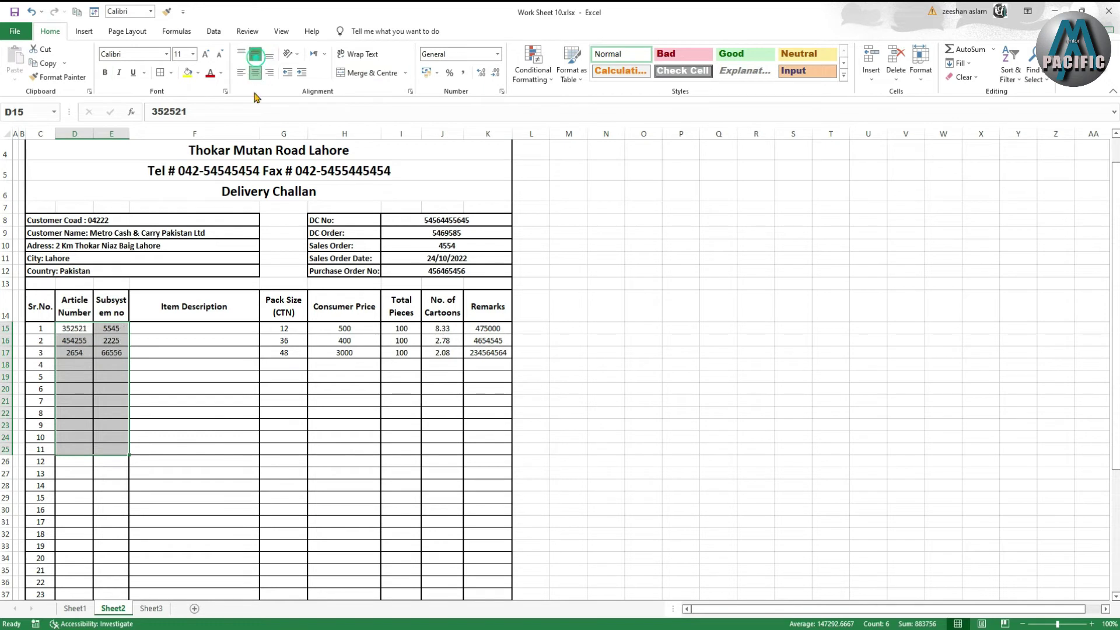
Fill the Item Description cells F15 to F17 with Yarn 1, Yarn 2 and Yarn 3.
left_click(166, 330)
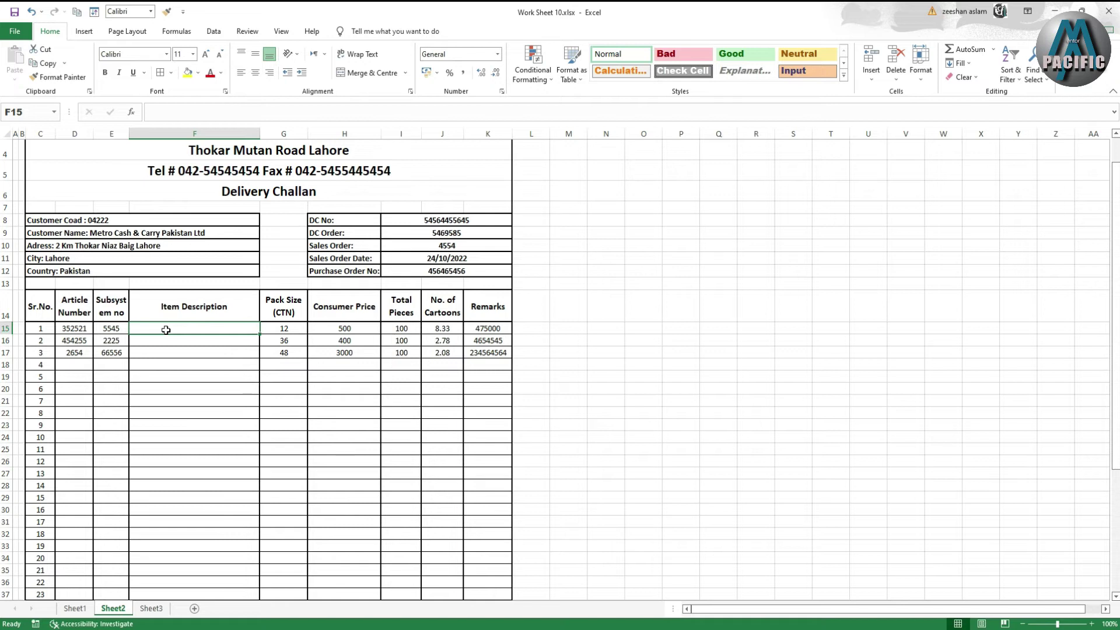
type("Yarn 1")
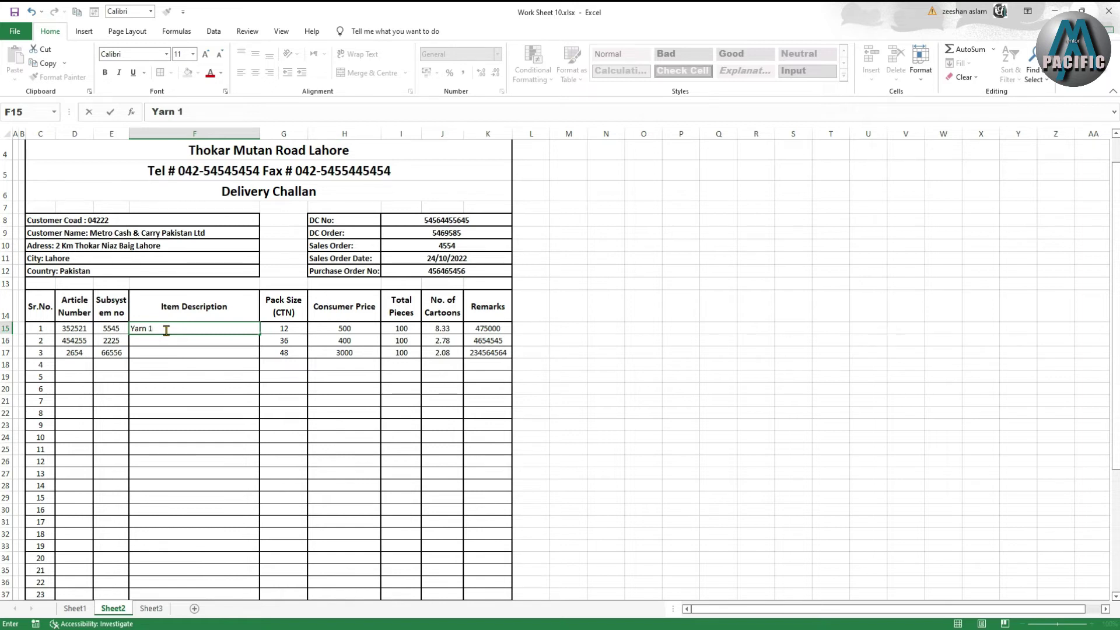
key("Return")
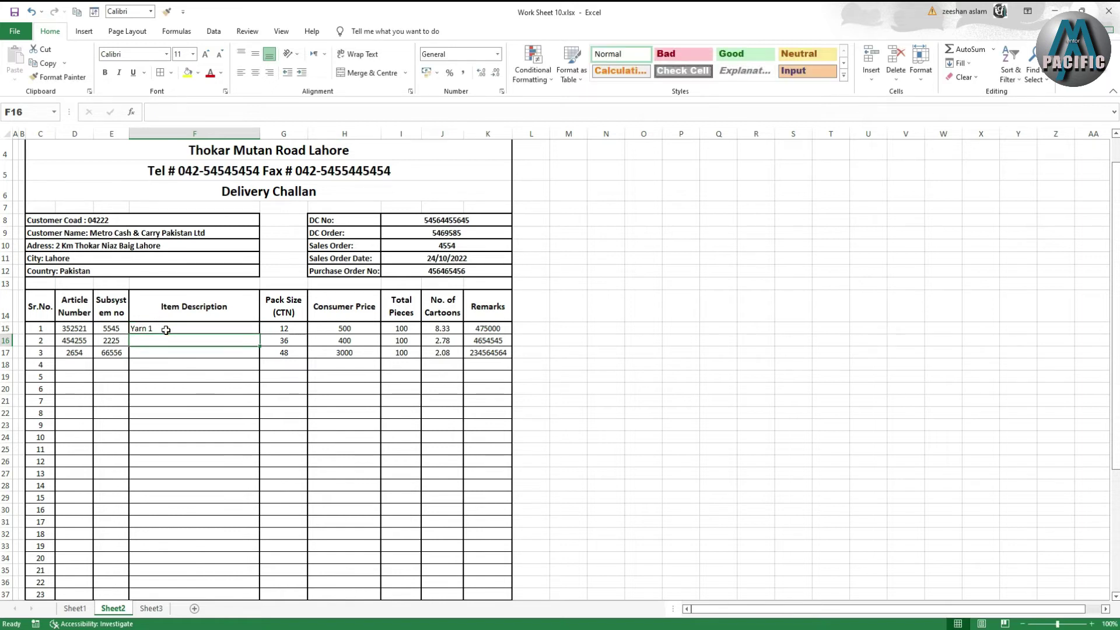
type("Yarn 2")
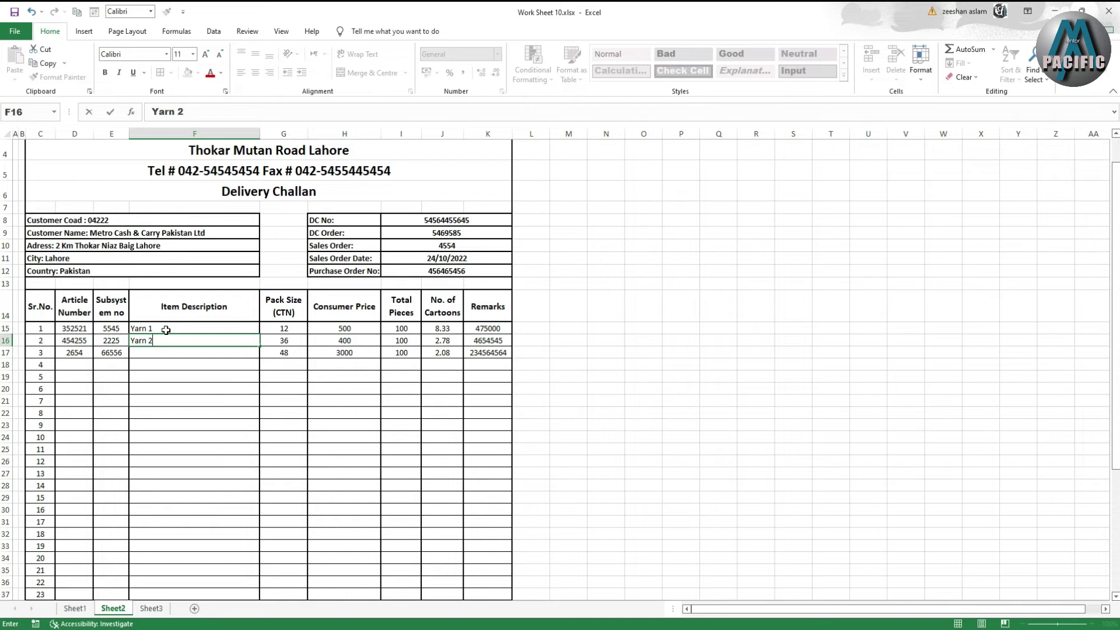
key("Return")
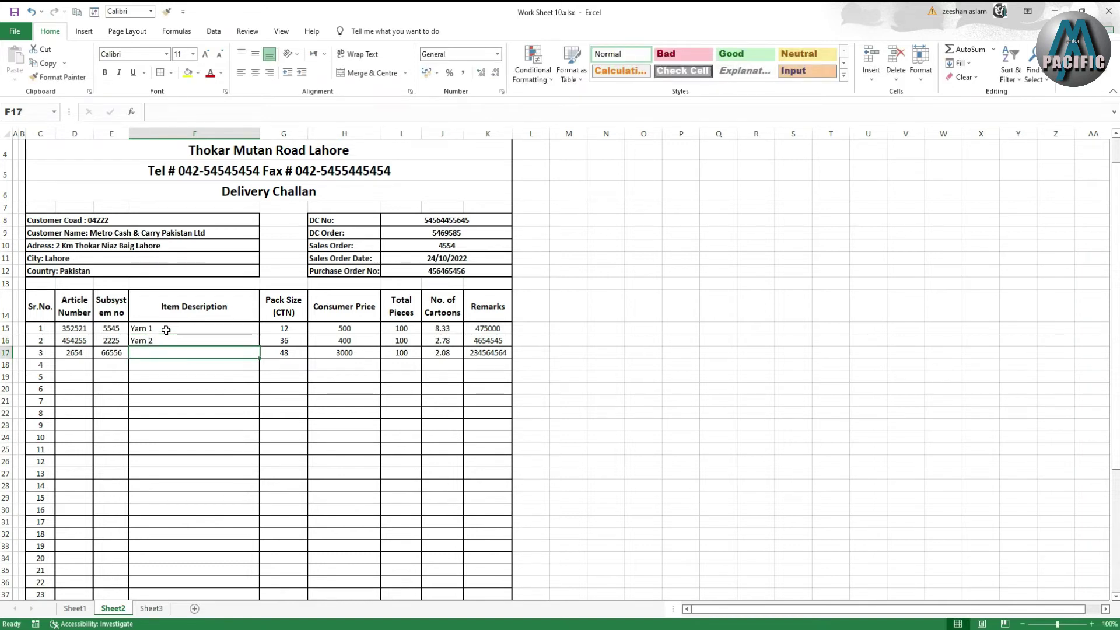
type("Yarn 3")
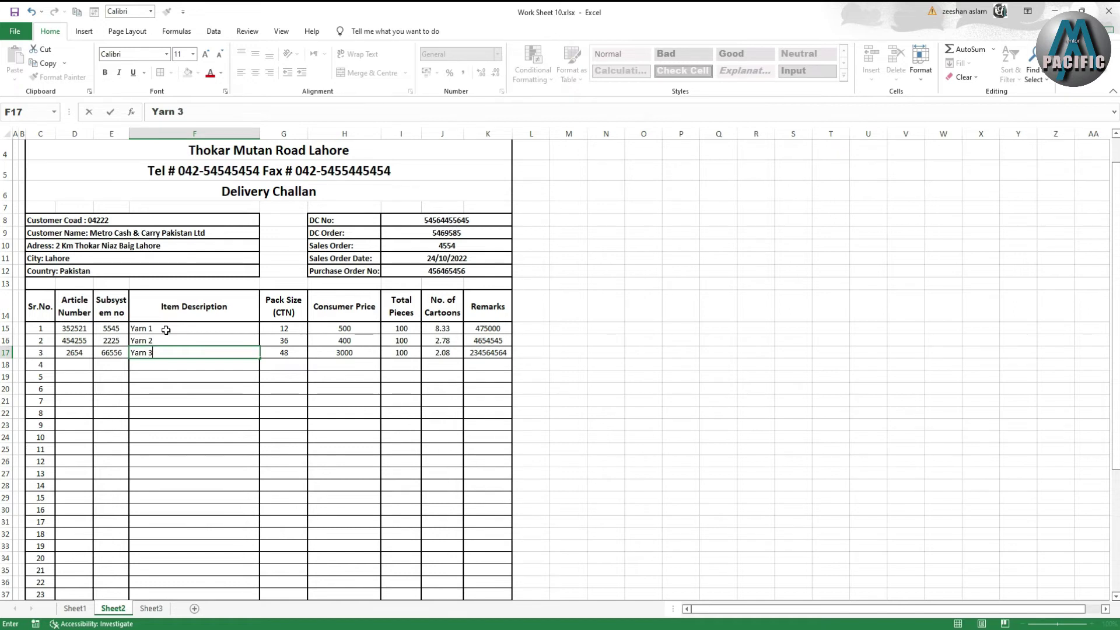
left_click(226, 466)
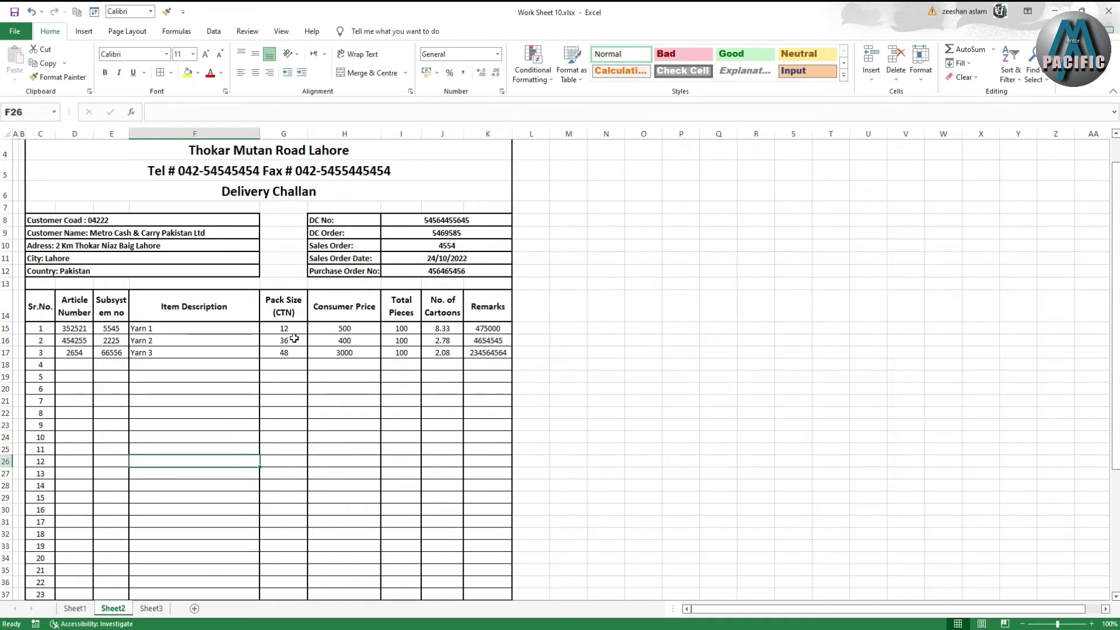
Clear the entries from the Remarks cells K15 to K17 of the item table.
left_click(342, 328)
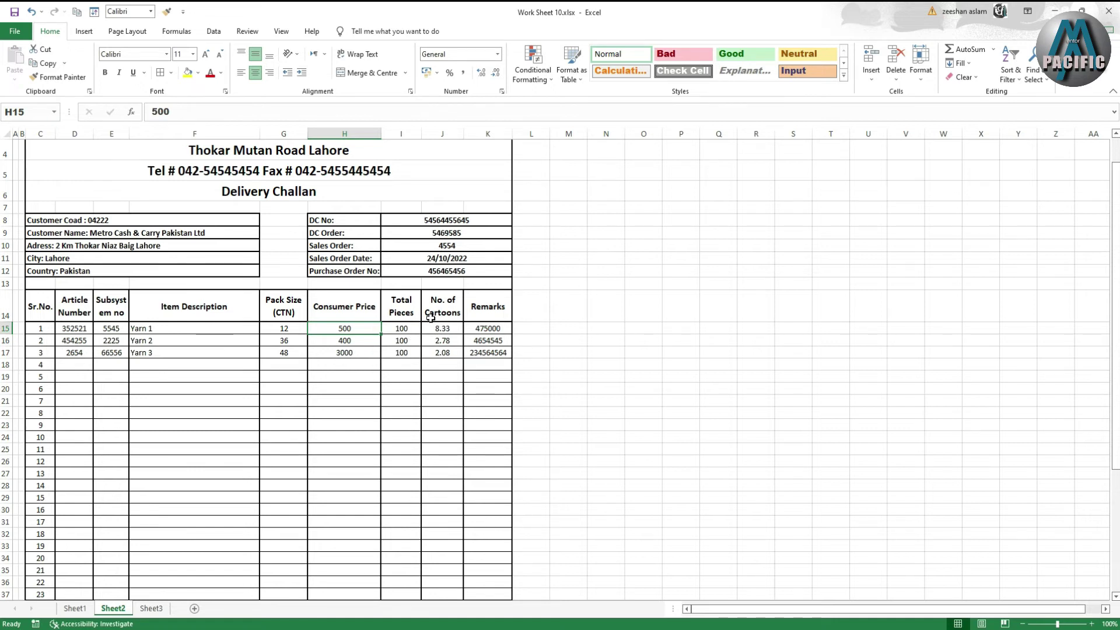
left_click_drag(445, 331, 443, 352)
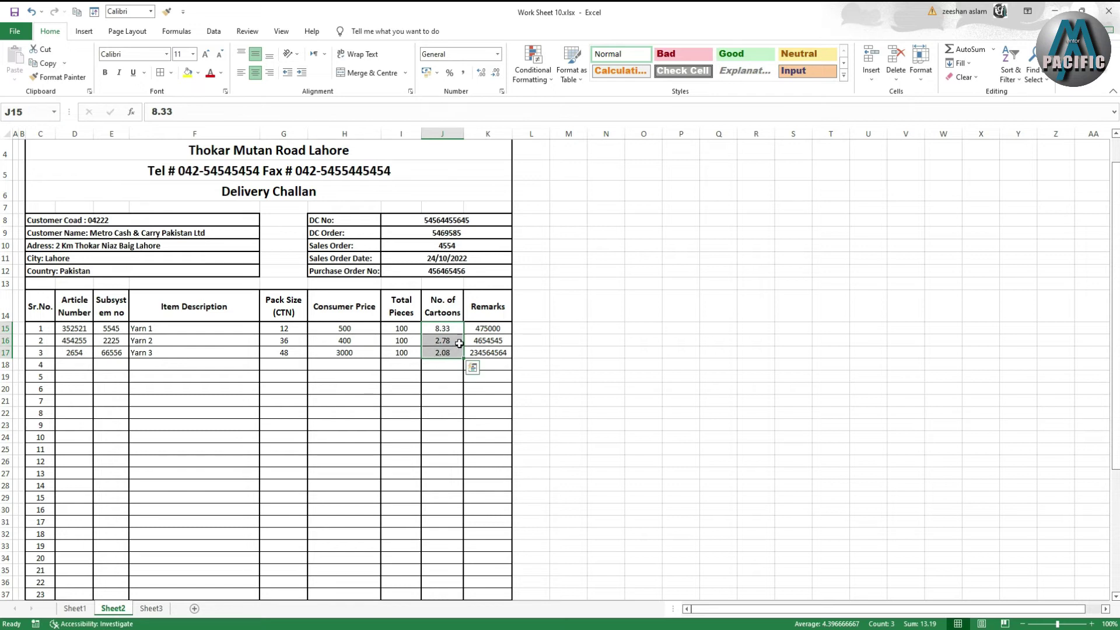
left_click(430, 274)
left_click(487, 309)
left_click_drag(488, 328, 489, 351)
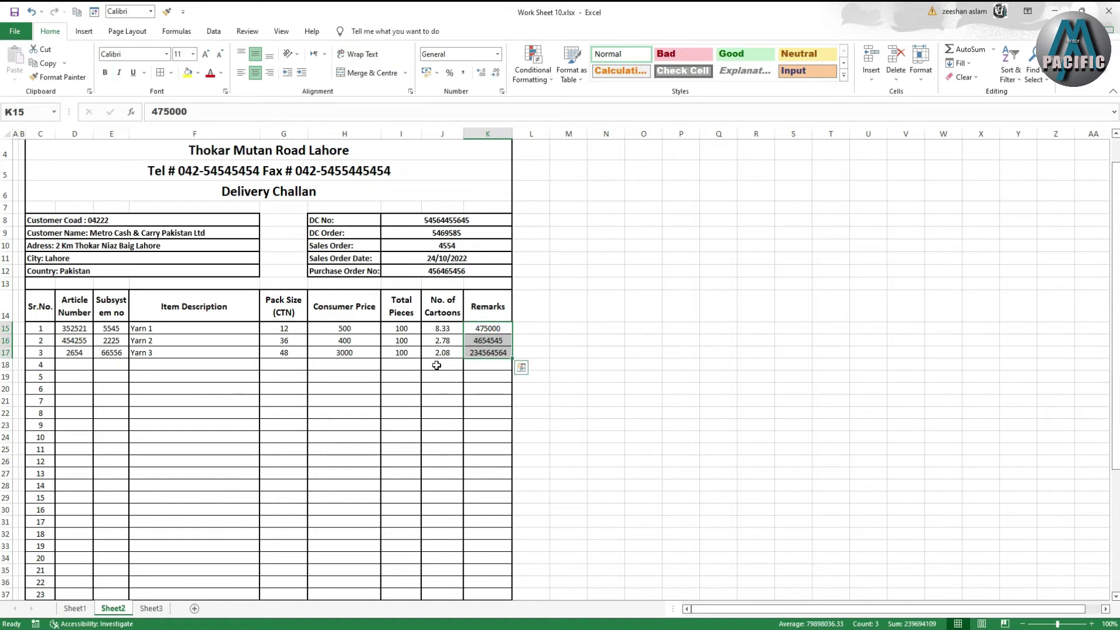
key("Delete")
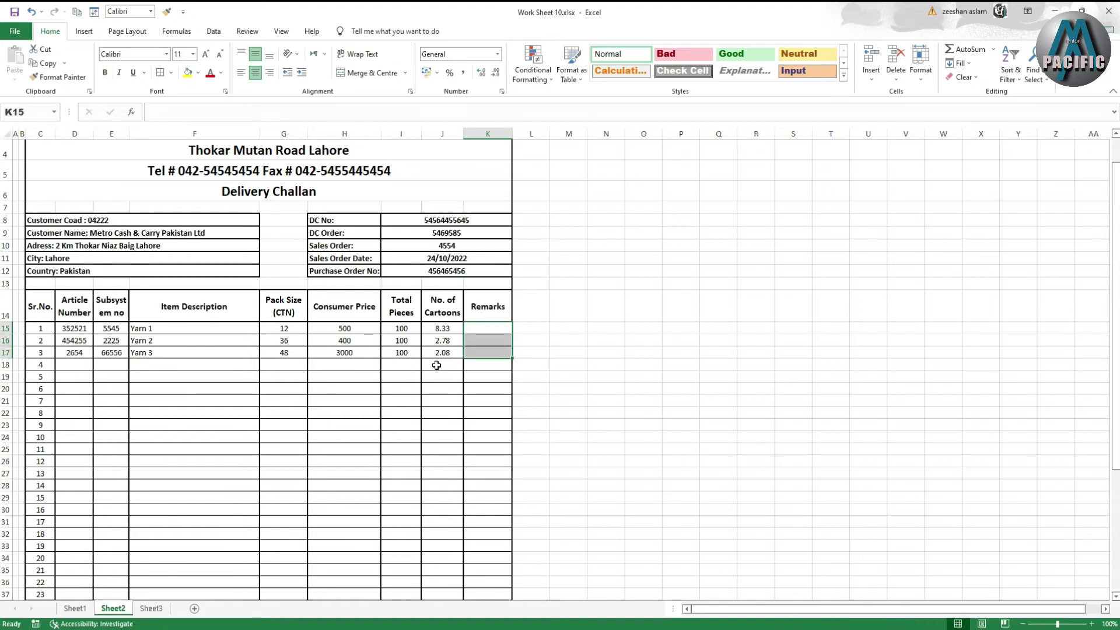
Total the Total Pieces column in the box at I47 with the formula =sum(I15:I44).
scroll(284, 399, "down", 3)
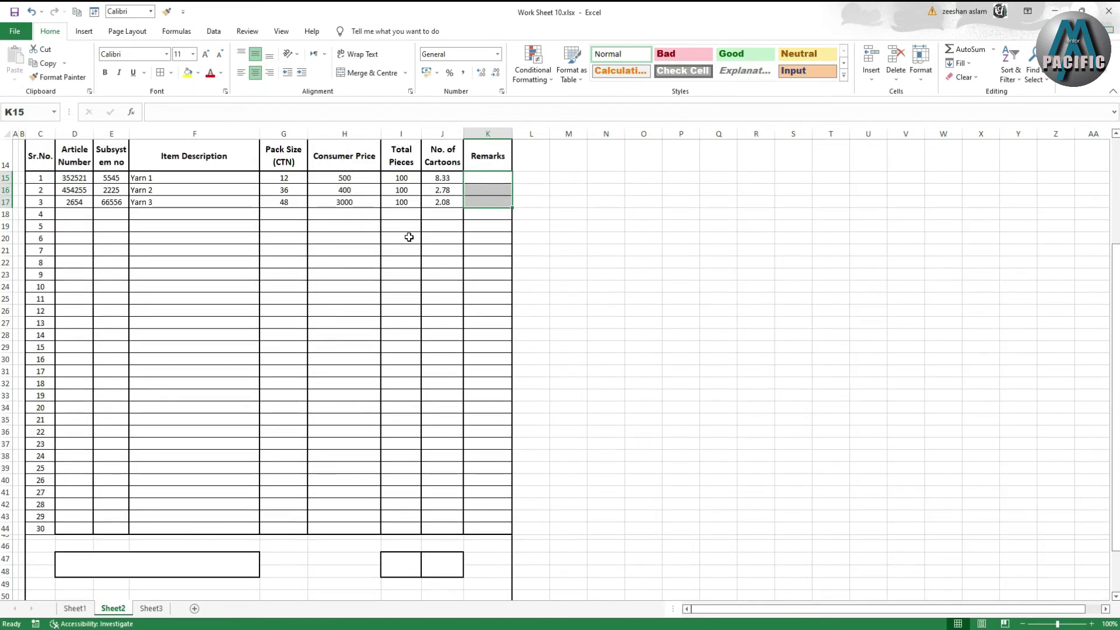
left_click(394, 569)
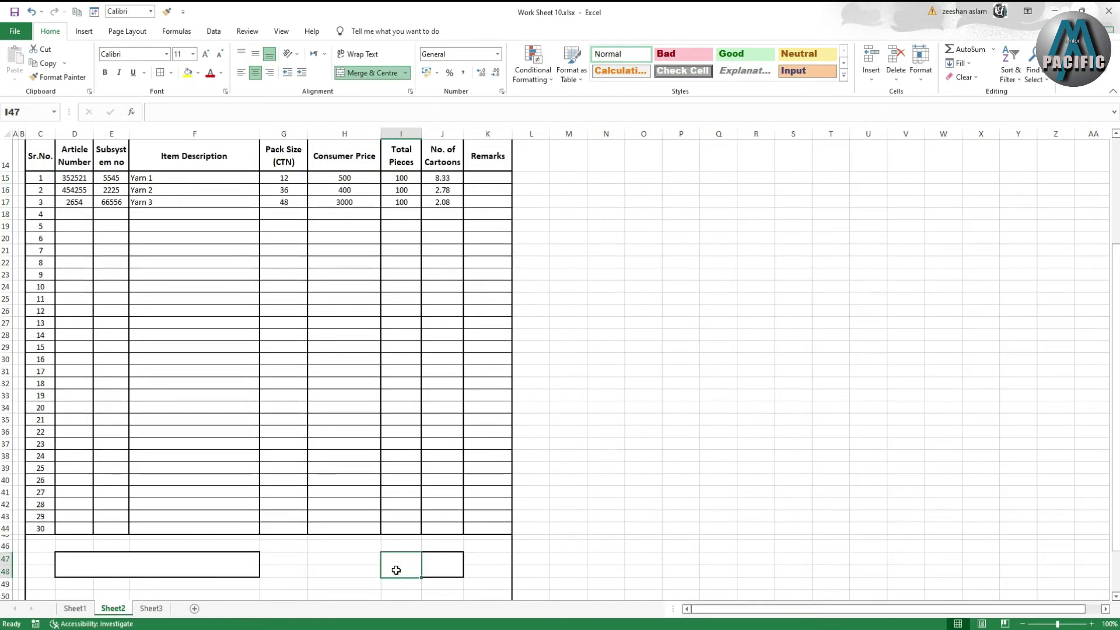
type("=")
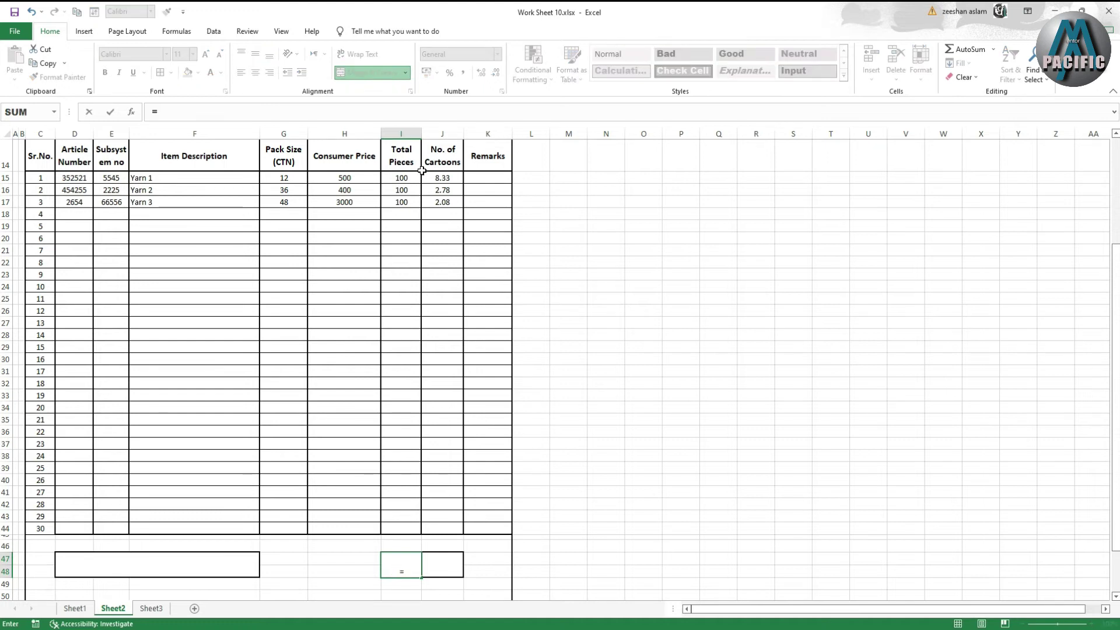
type("sum")
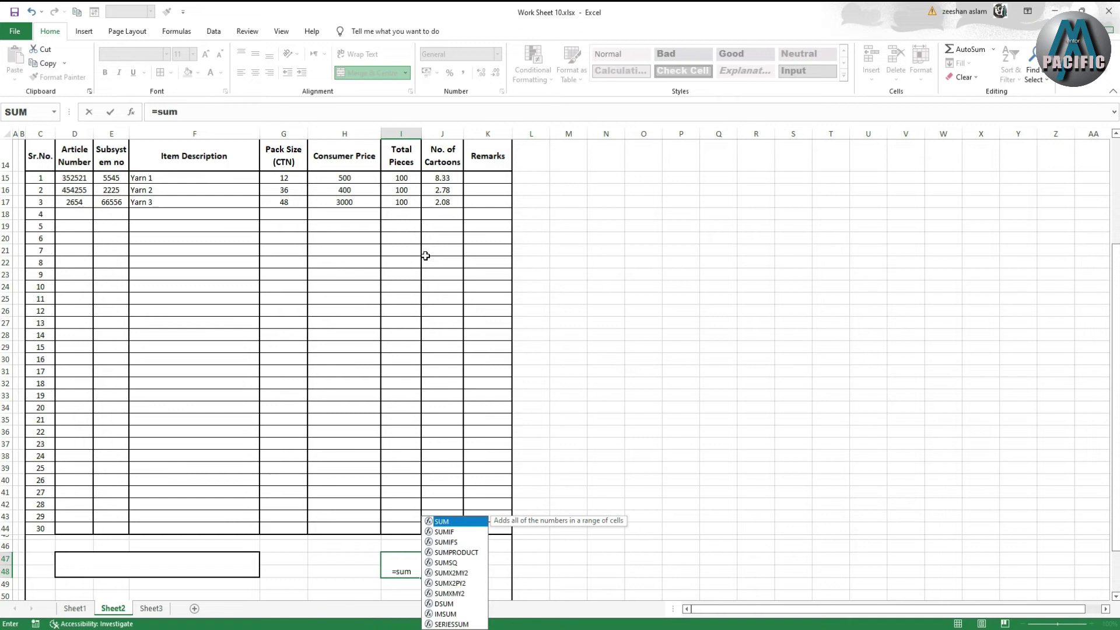
type("(")
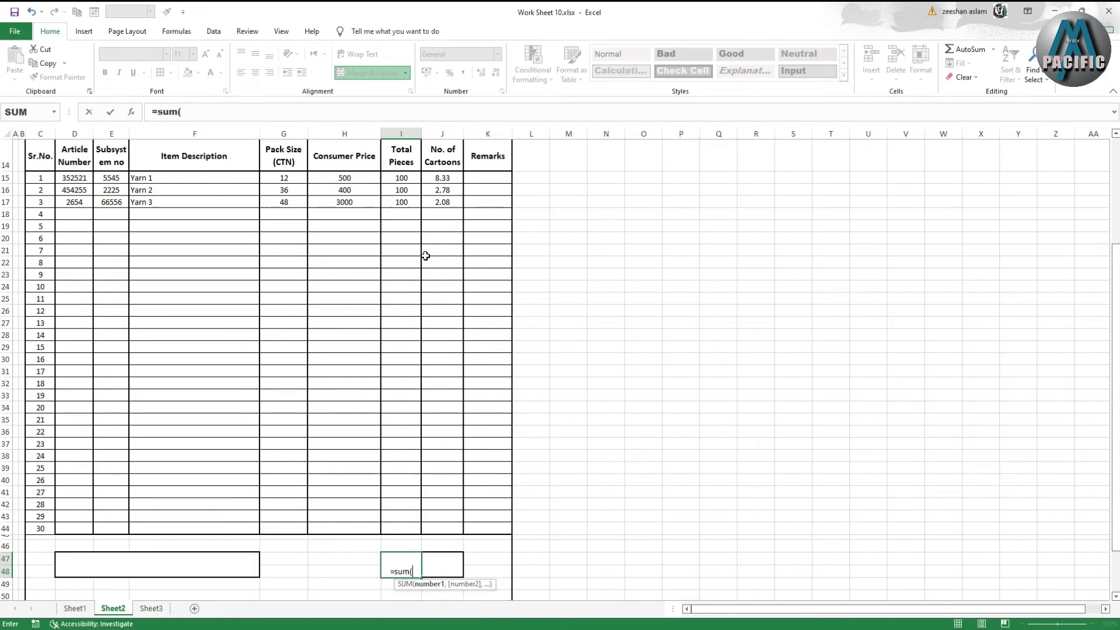
left_click(404, 177)
key("F8")
key("BackSpace")
key("BackSpace")
key("BackSpace")
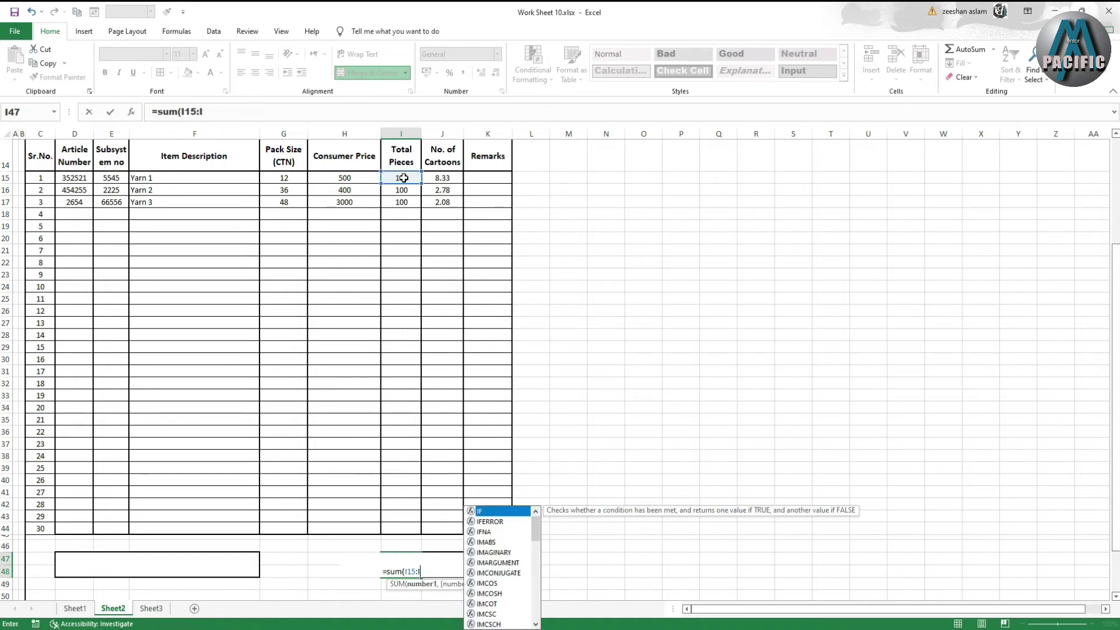
left_click(399, 525)
type(")")
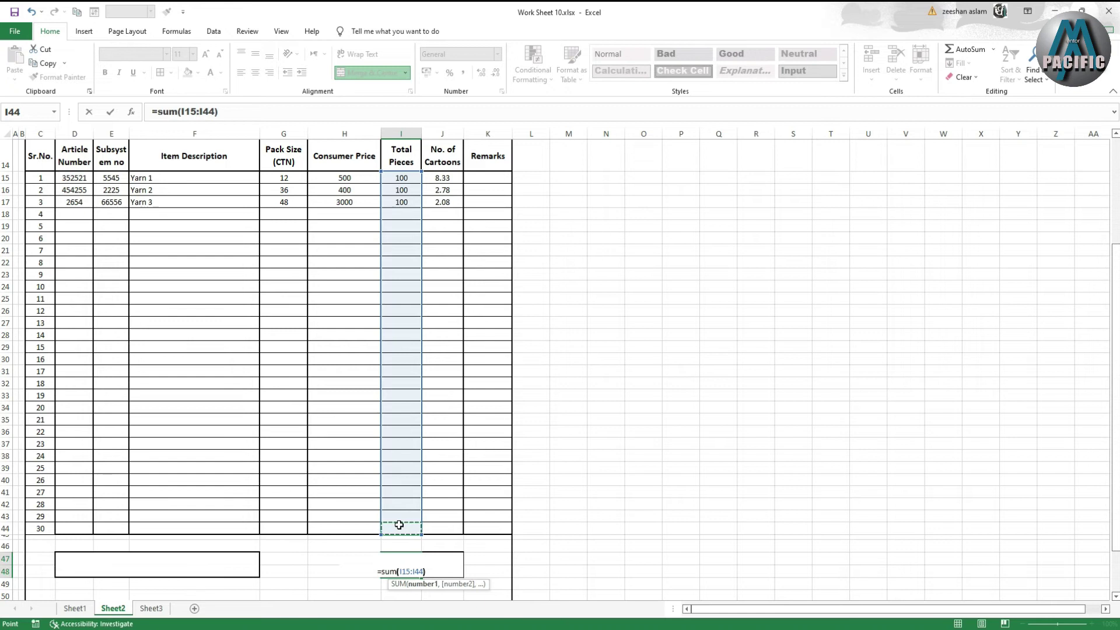
key("Return")
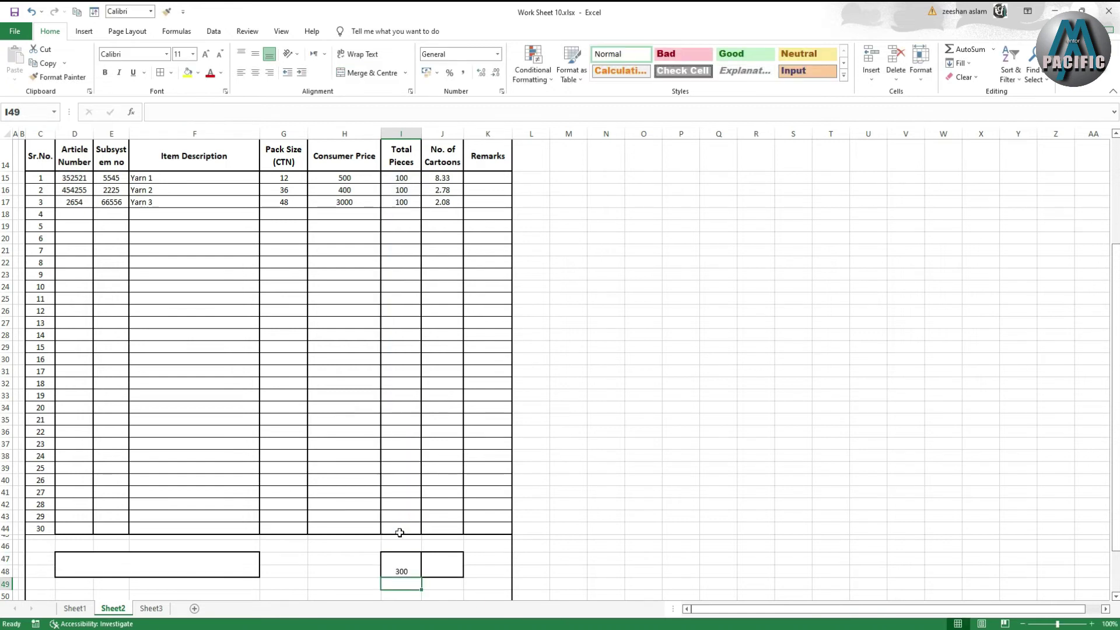
Total the No. of Cartoons column in the box at J47 with the formula =sum(J15:J44).
left_click(442, 582)
left_click(435, 564)
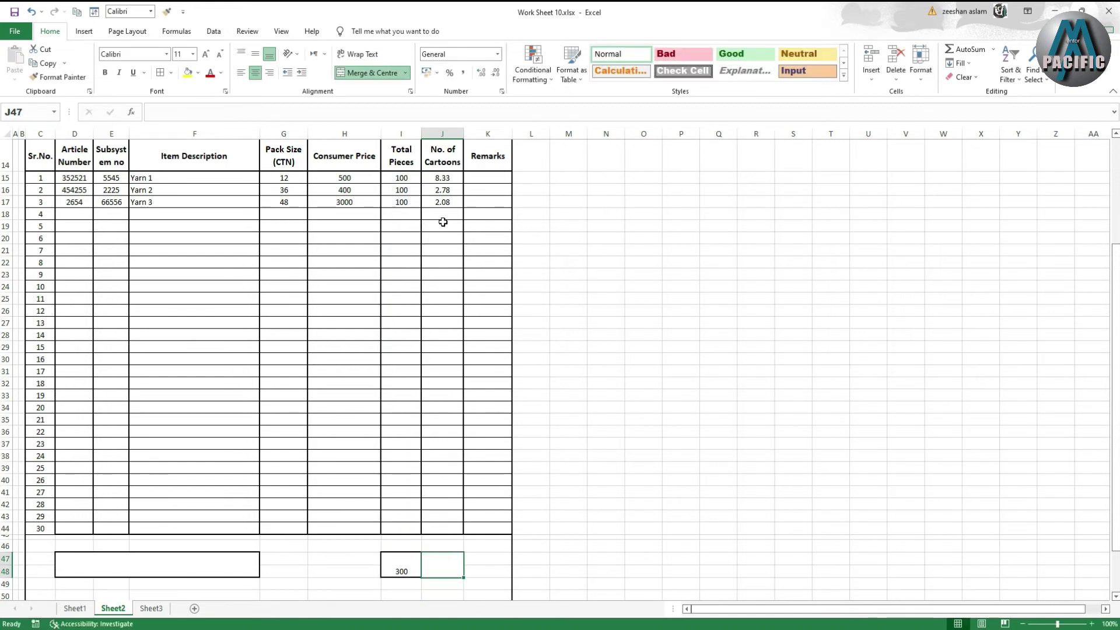
type("=")
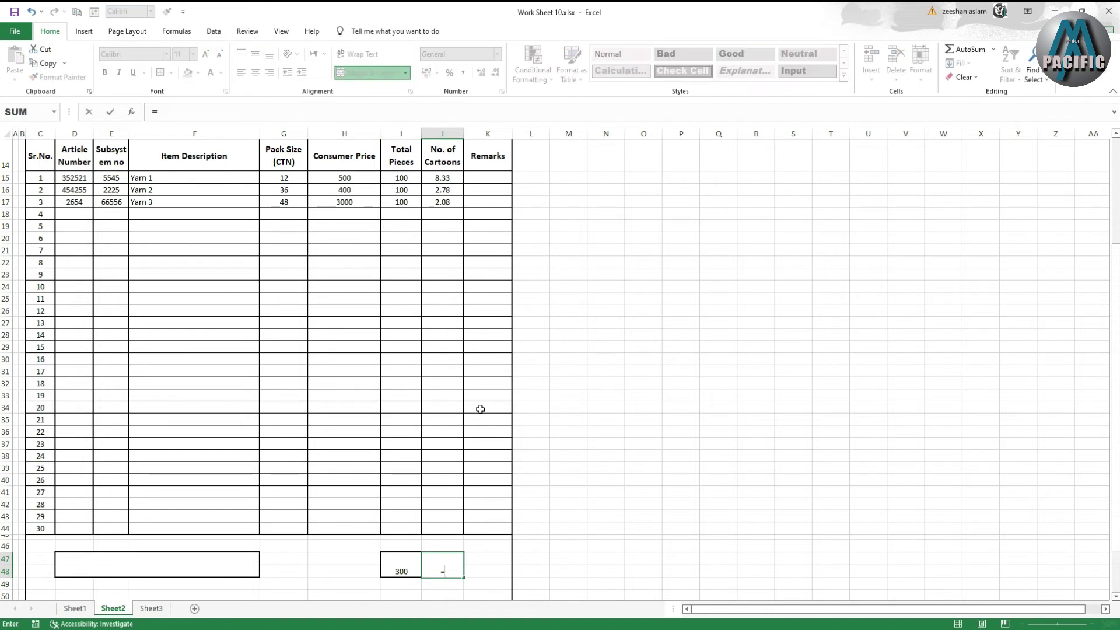
type("su")
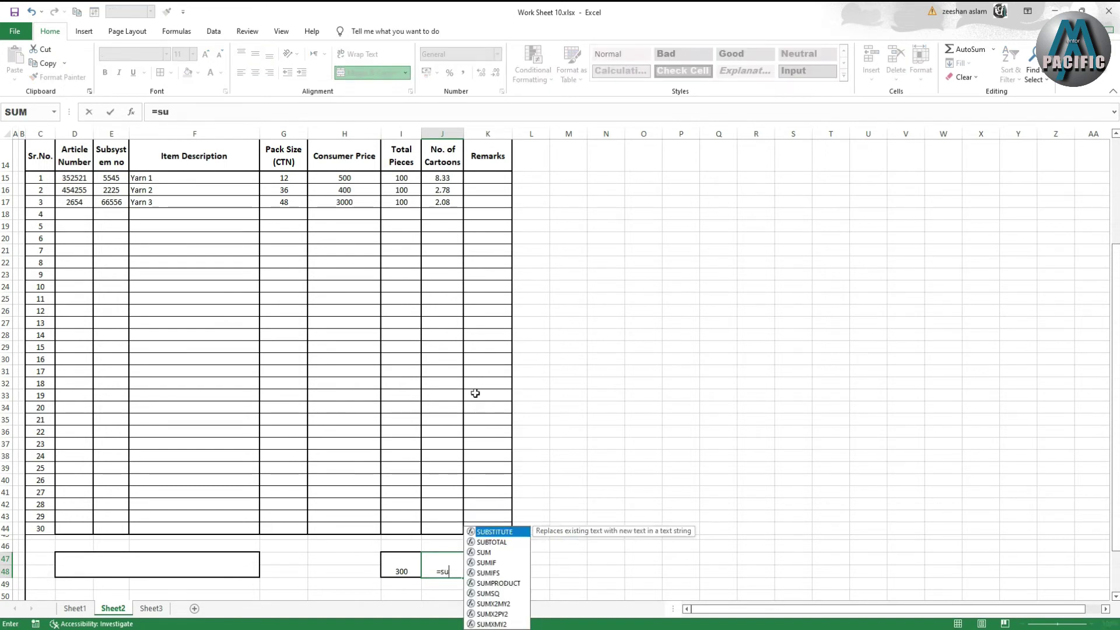
type("m(")
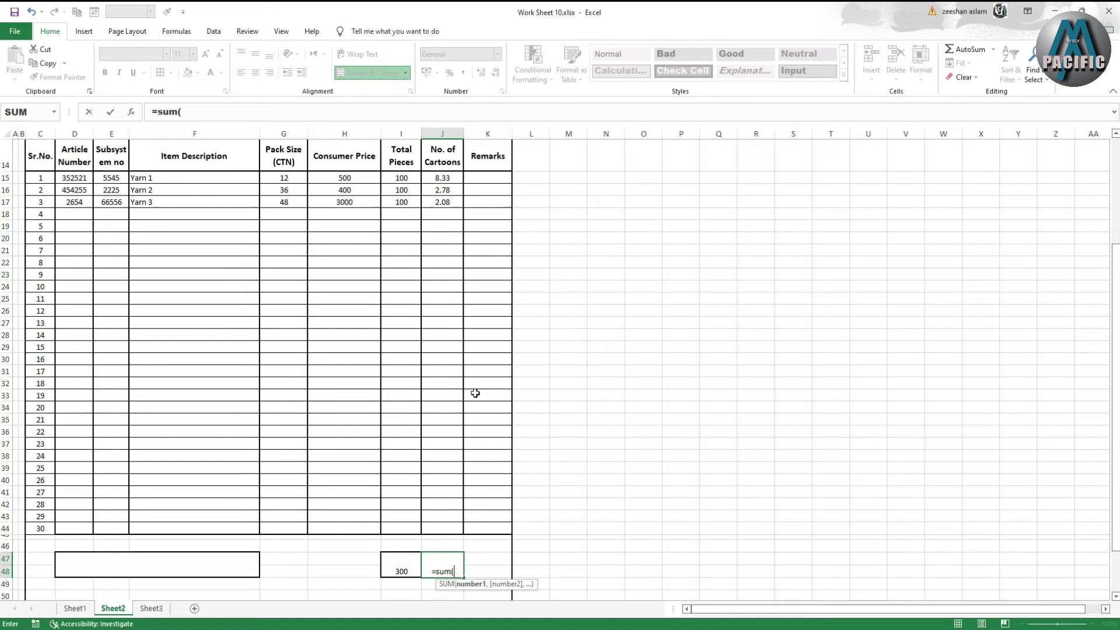
left_click(443, 179)
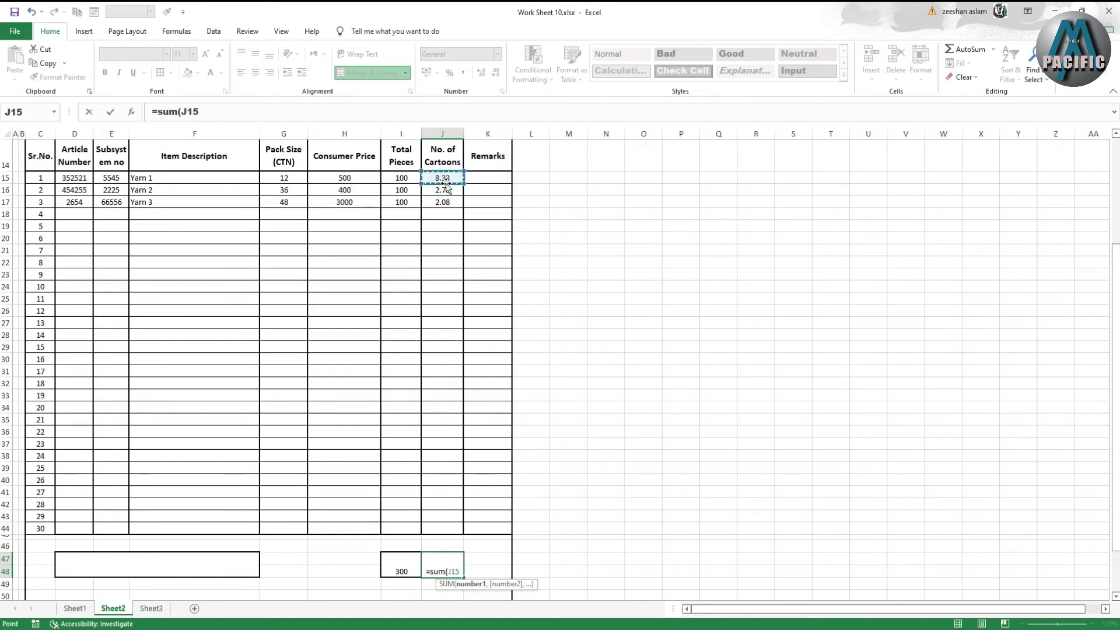
key("F8")
key("BackSpace")
key("BackSpace")
key("BackSpace")
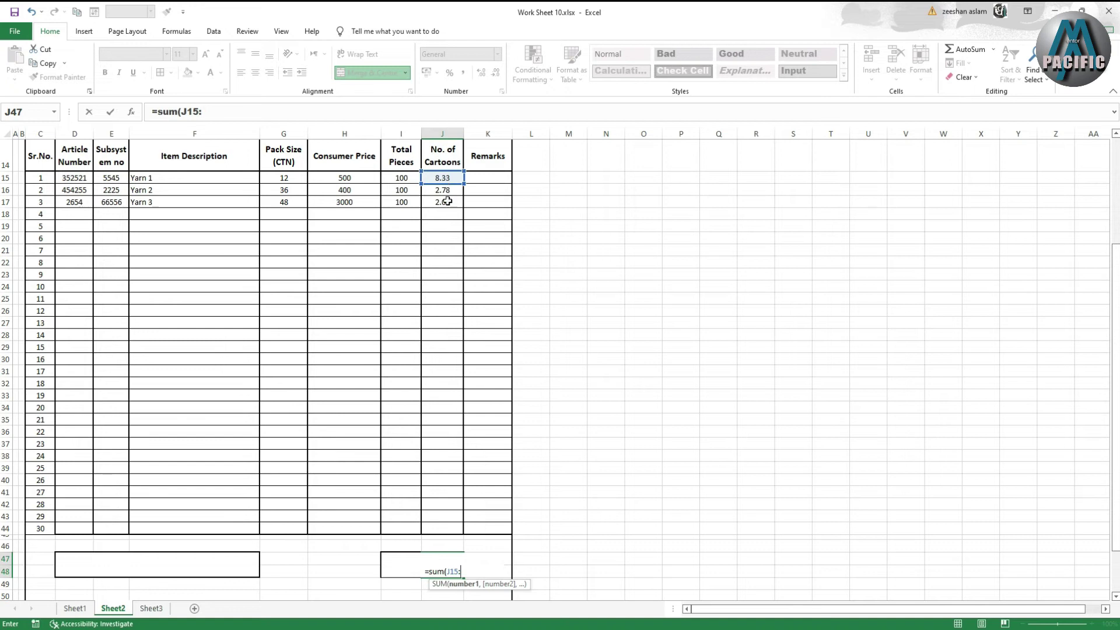
left_click(445, 528)
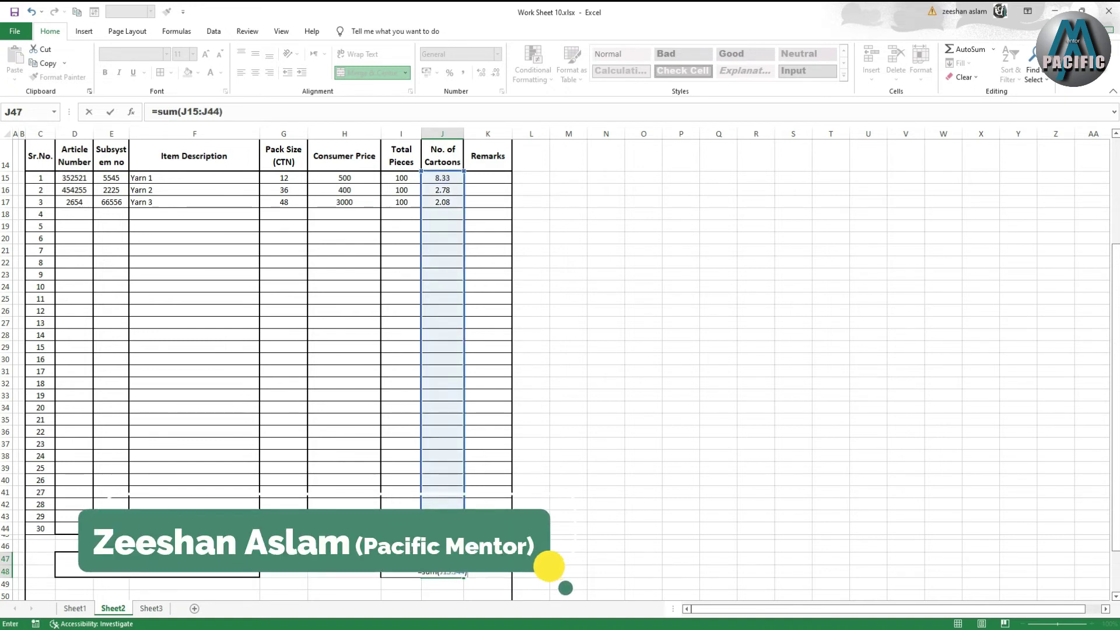
key("Return")
Format both totals at I47 and J47 in bold, font size 16, and centre them vertically in their boxes.
left_click_drag(396, 569, 425, 575)
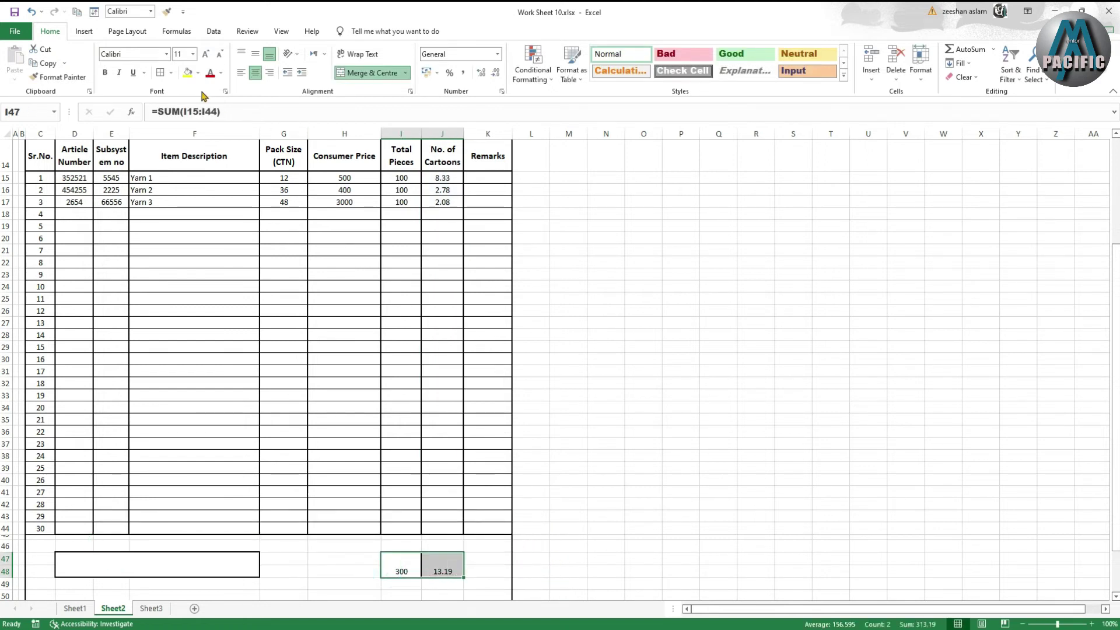
left_click(205, 54)
left_click(206, 53)
left_click(206, 54)
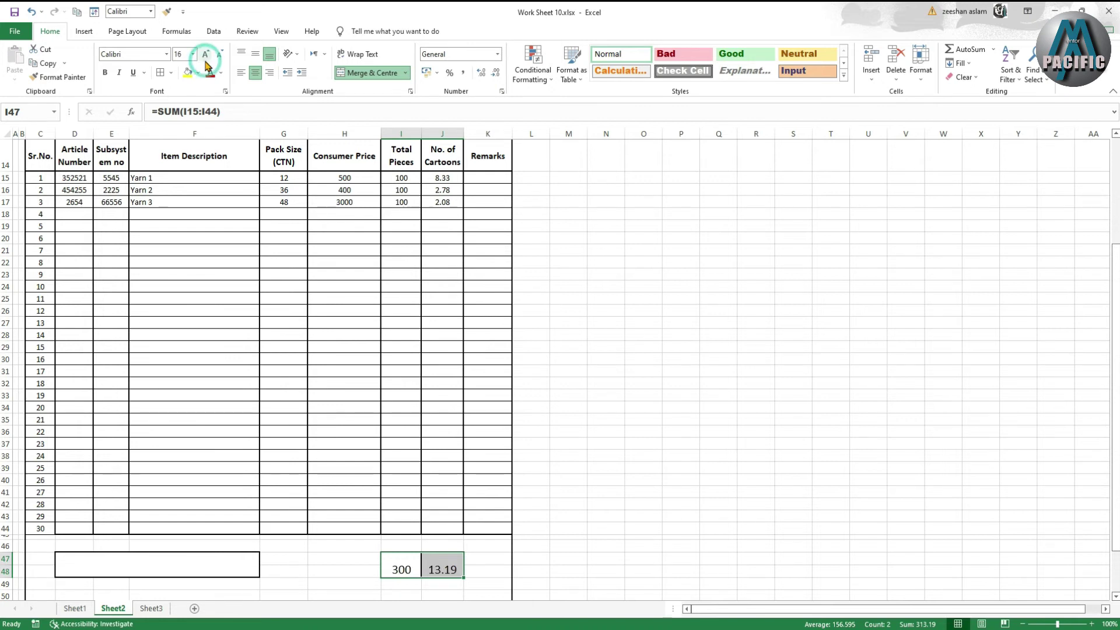
left_click(255, 53)
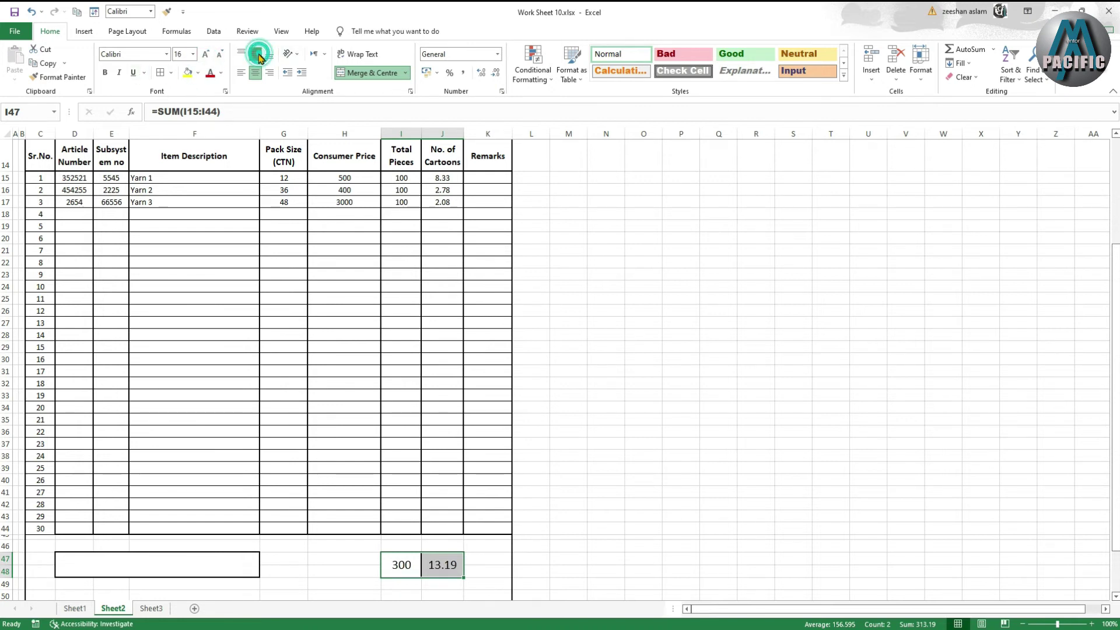
left_click(106, 71)
Enter the label TOTAL in the merged box at D47 and make it bold, vertically centred and font size 20.
left_click(170, 574)
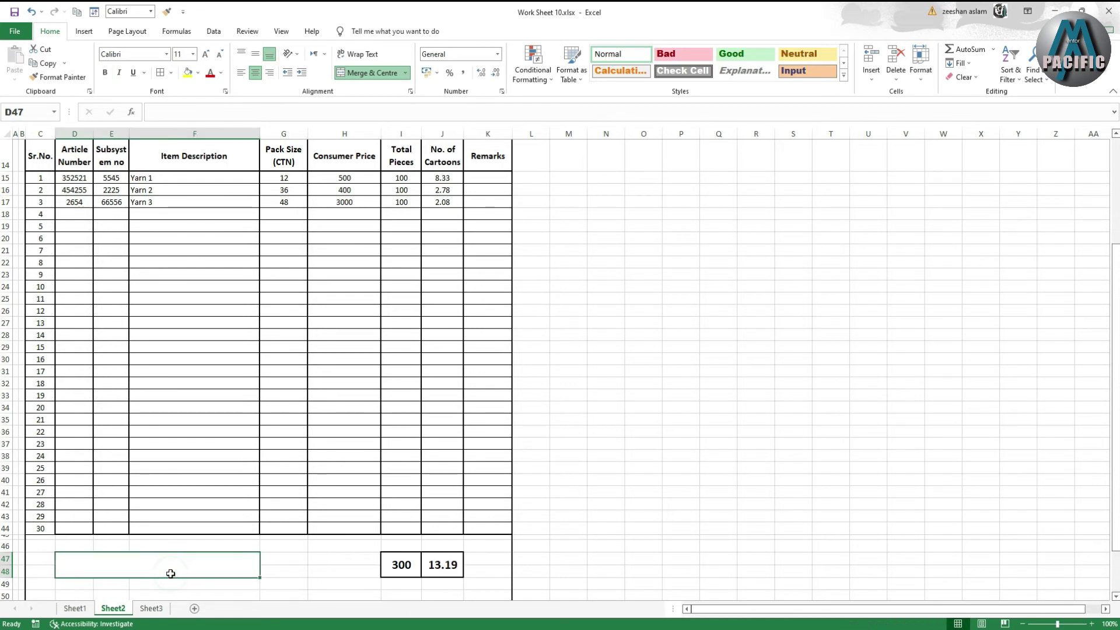
type("TOTAL")
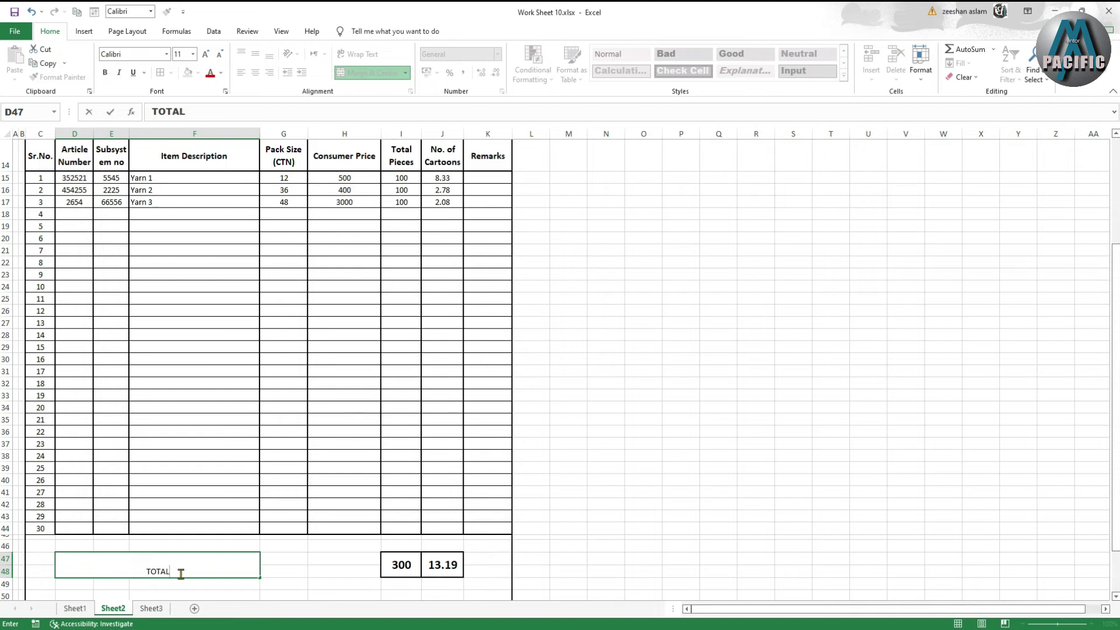
left_click(320, 566)
left_click(229, 569)
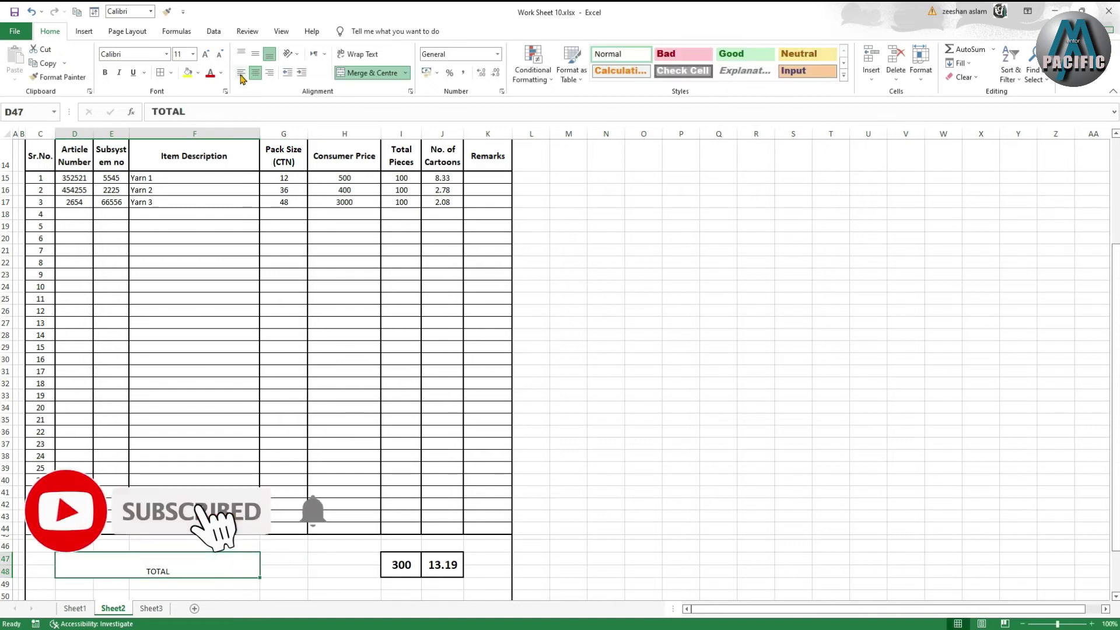
left_click(255, 54)
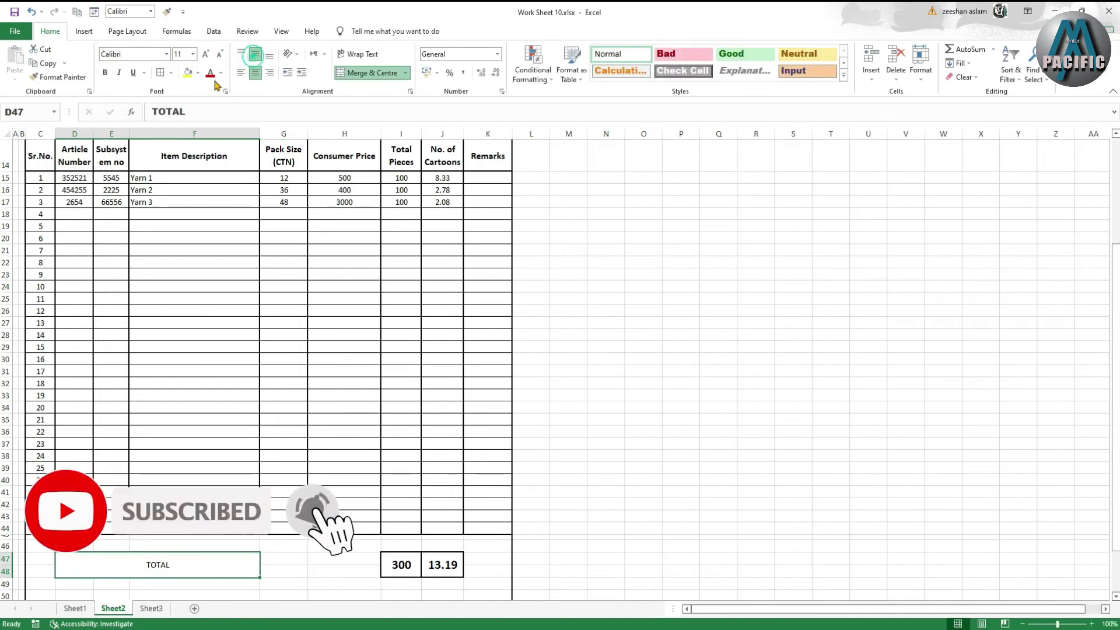
left_click(113, 73)
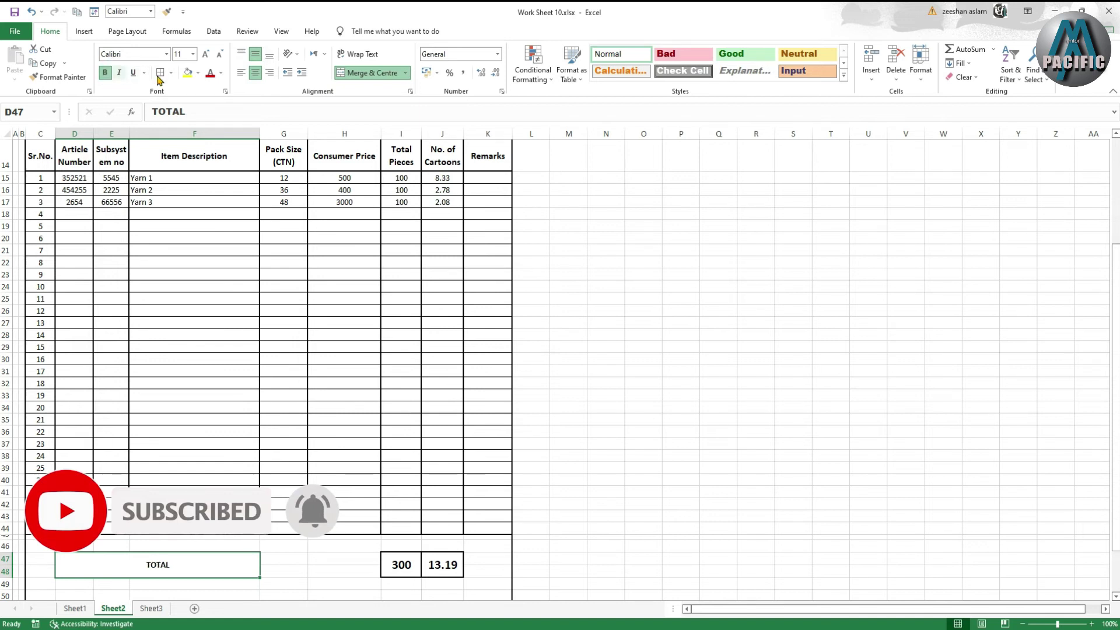
left_click(206, 54)
left_click(206, 53)
left_click(206, 53)
left_click(206, 54)
left_click(206, 54)
Shrink row 57 and column L to thin strips just outside the challan's frame.
scroll(368, 285, "down", 3)
scroll(367, 300, "down", 1)
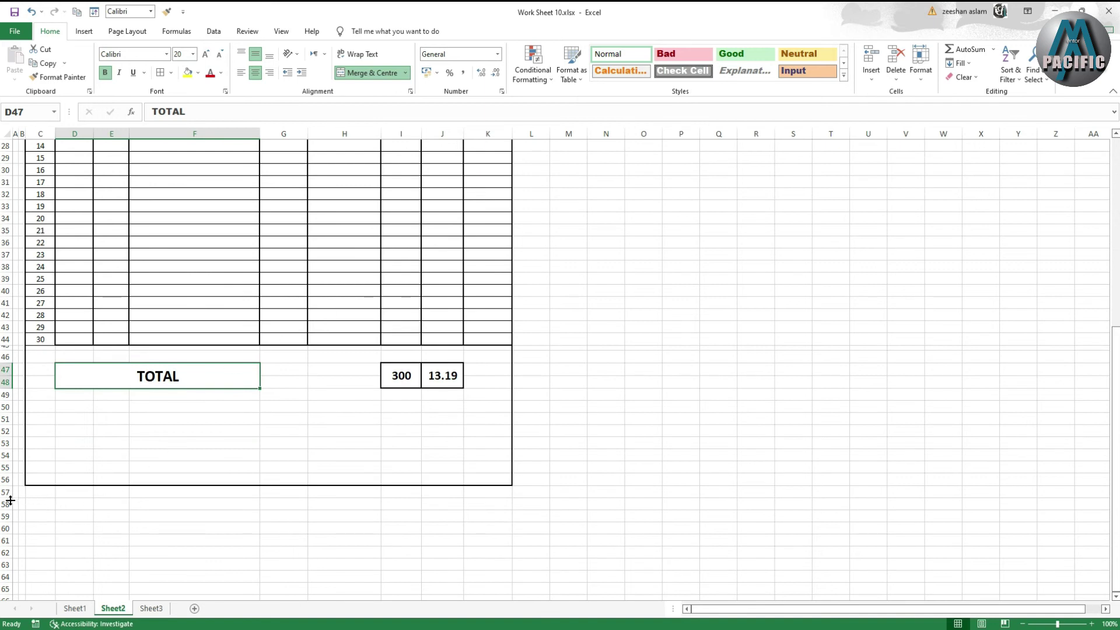
left_click_drag(9, 500, 9, 494)
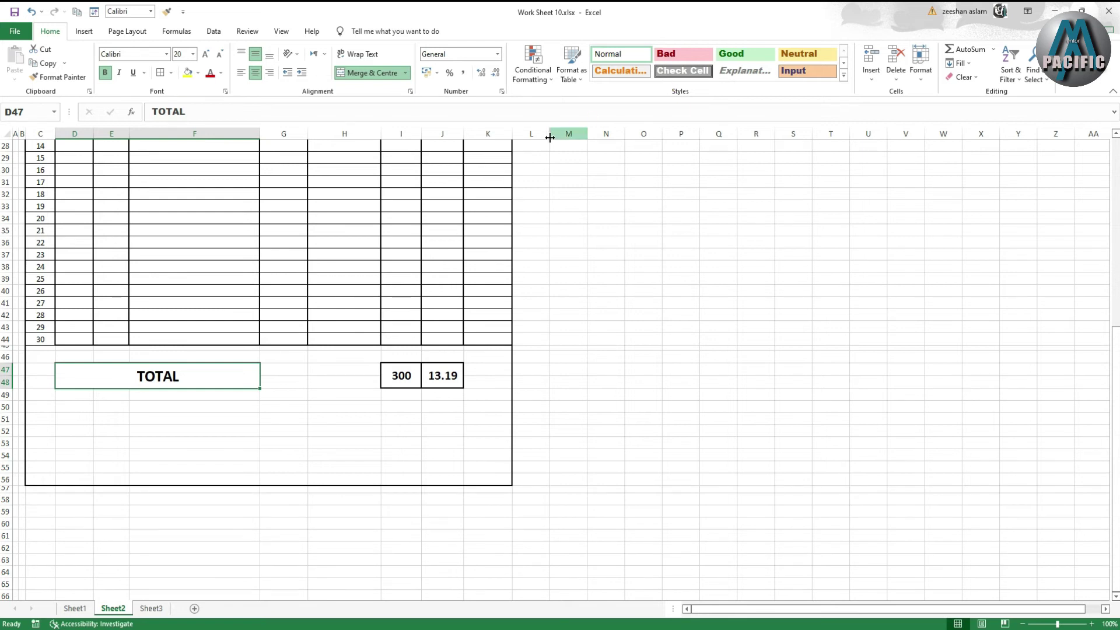
left_click_drag(549, 133, 518, 135)
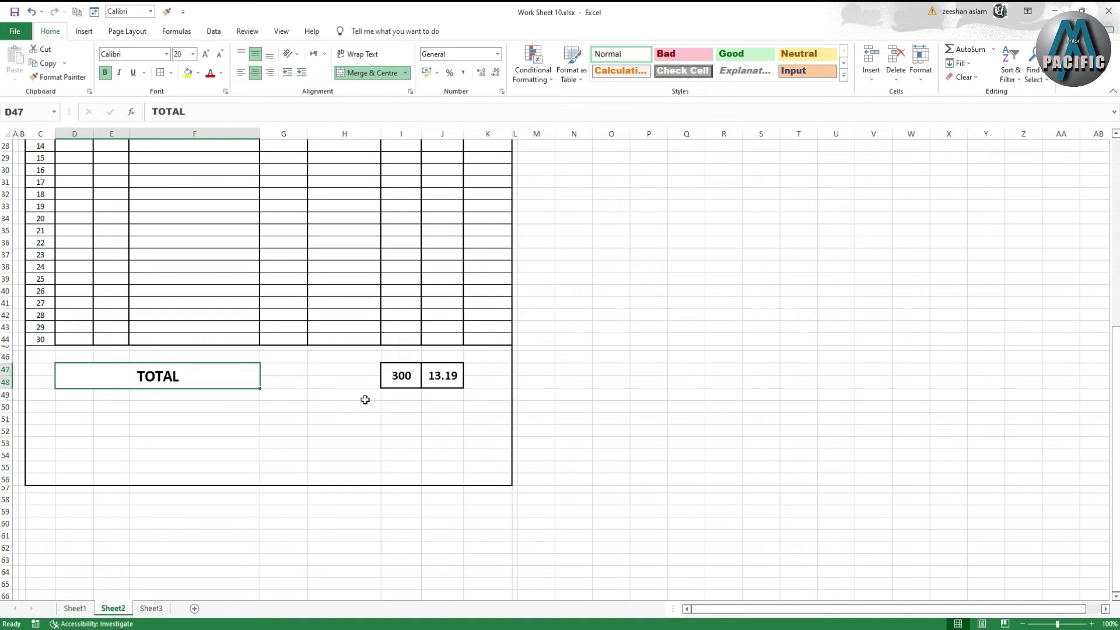
Put a thick outside border around the range B1:L57 as a second frame around the challan.
scroll(365, 397, "up", 9)
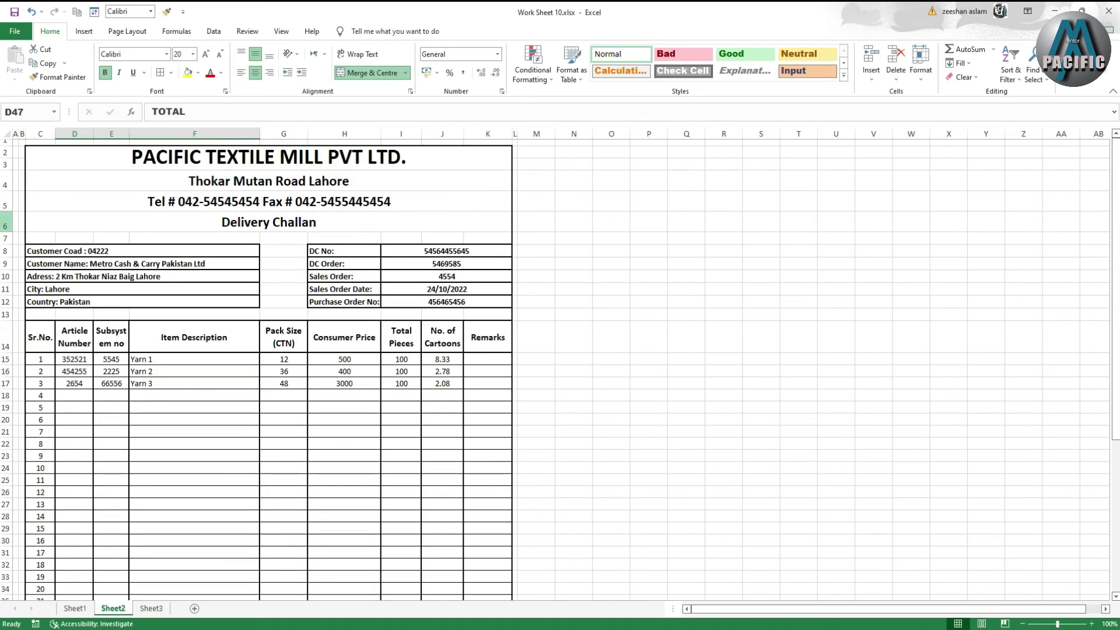
left_click_drag(23, 141, 512, 253)
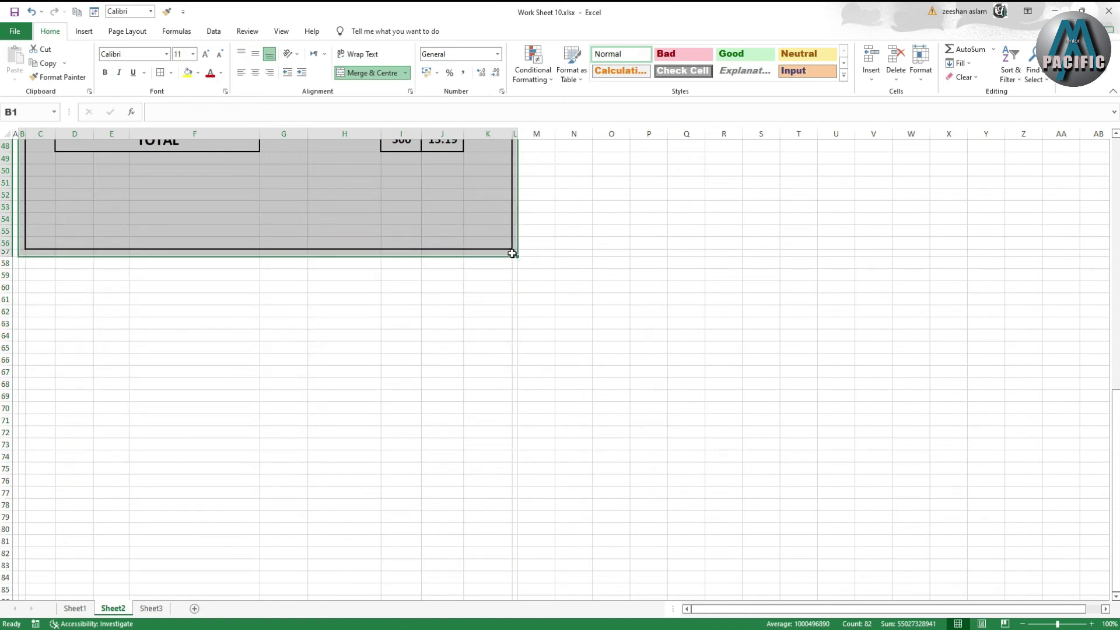
left_click(173, 73)
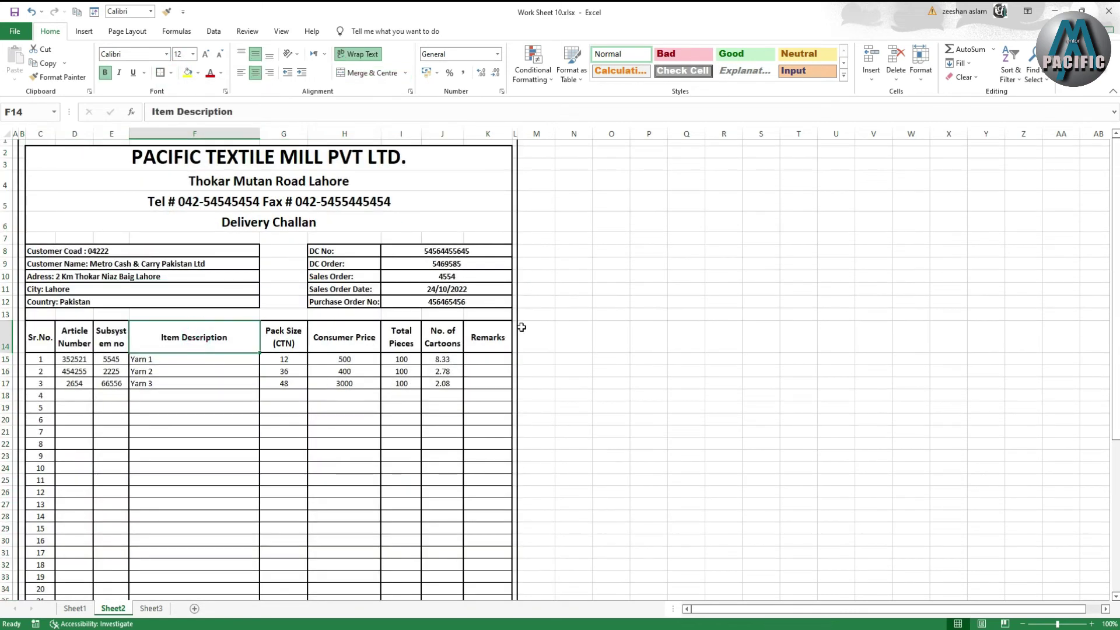
Look through the print preview of Sheet2 to check how the challan fits on the pages.
key("ctrl+p")
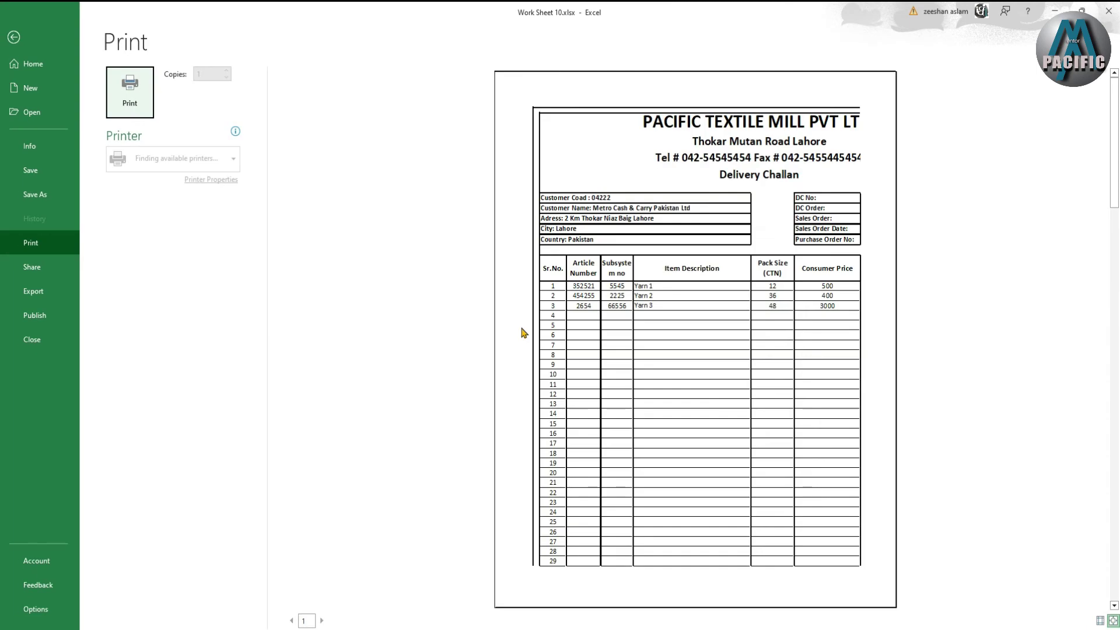
scroll(532, 337, "down", 3)
scroll(533, 341, "up", 2)
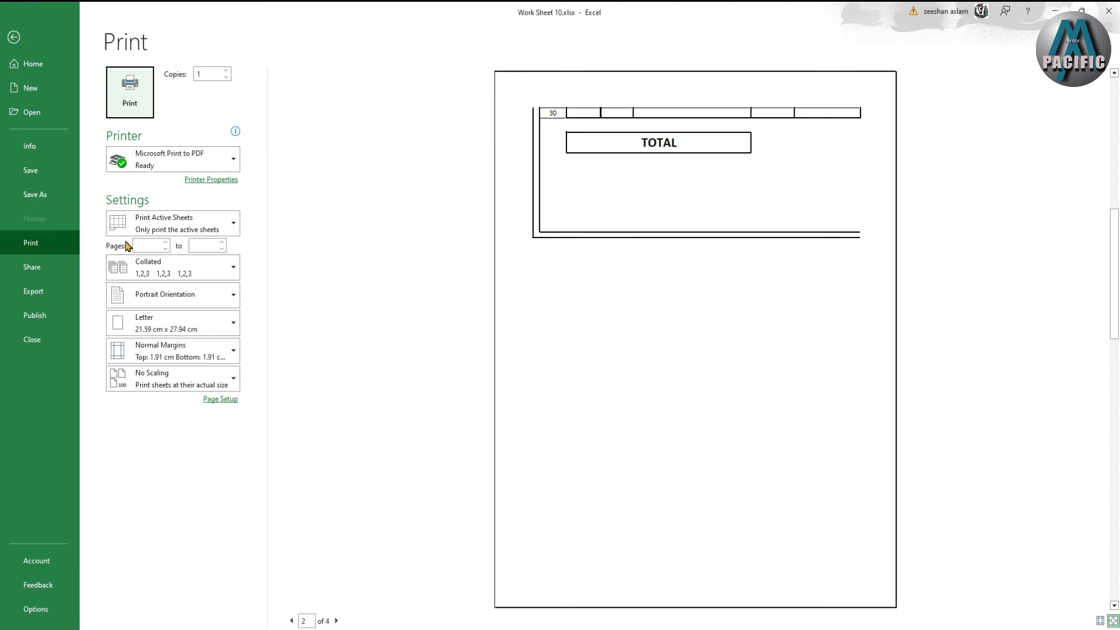
key("Escape")
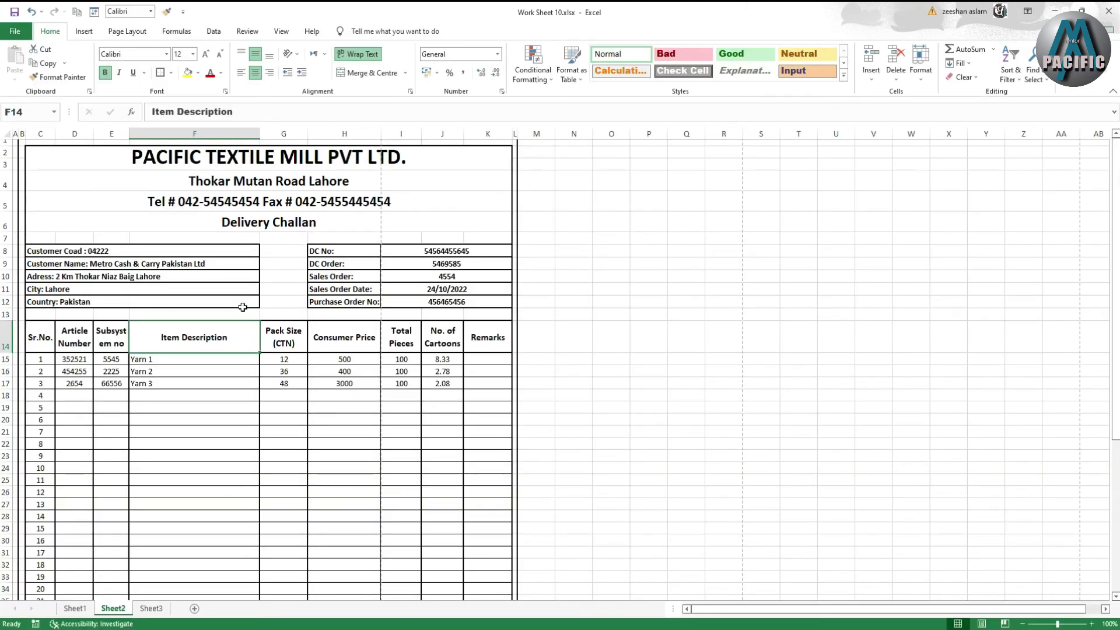
Reduce the sheet's print scale to 70%.
left_click(127, 31)
left_click(373, 79)
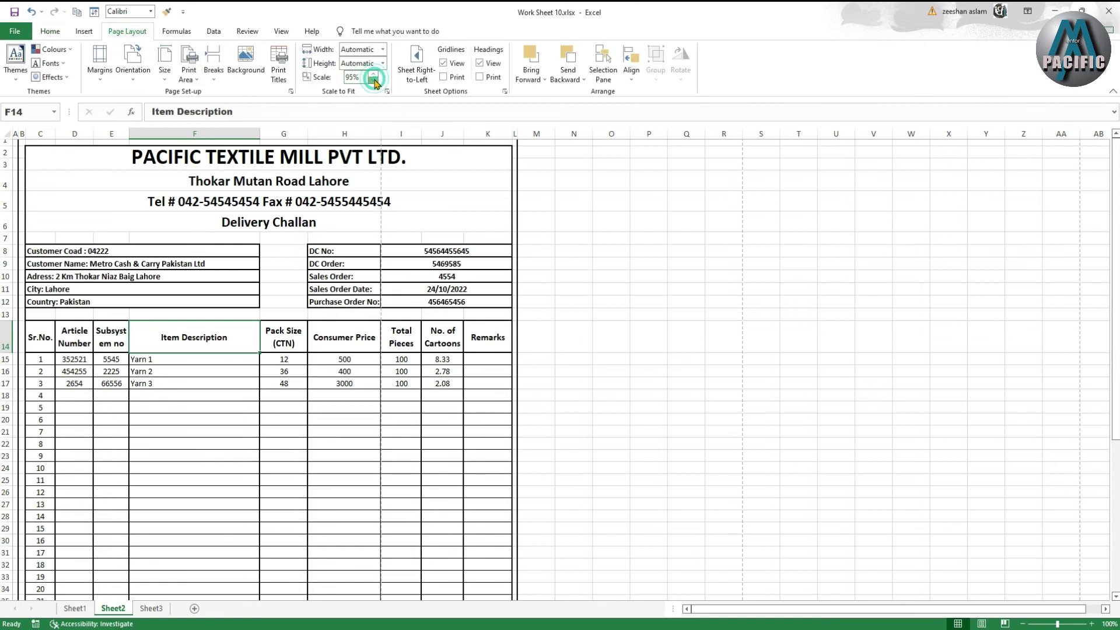
left_click(374, 80)
left_click(373, 80)
left_click(373, 80)
left_click(373, 80)
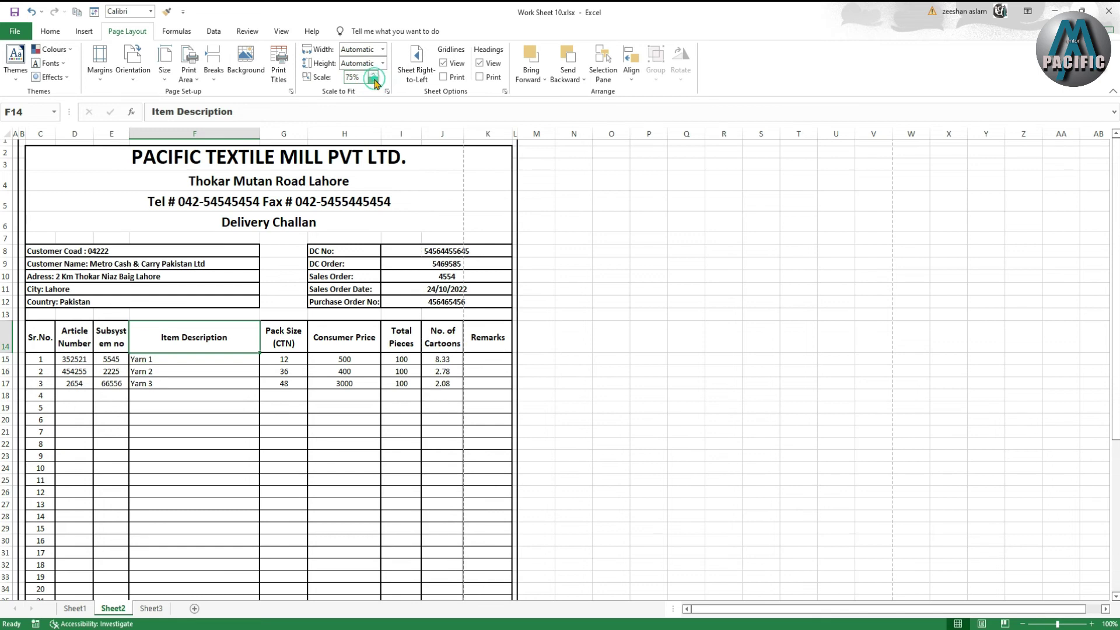
left_click(373, 80)
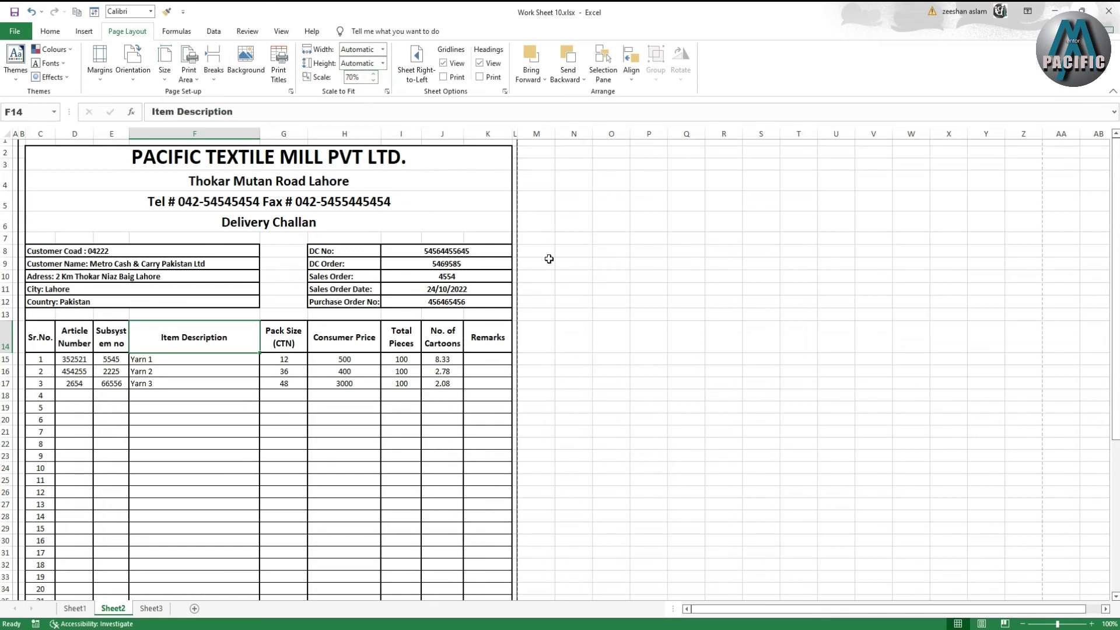
Check the rescaled challan in the print preview, and look over the finished sheet from header to totals.
key("ctrl+p")
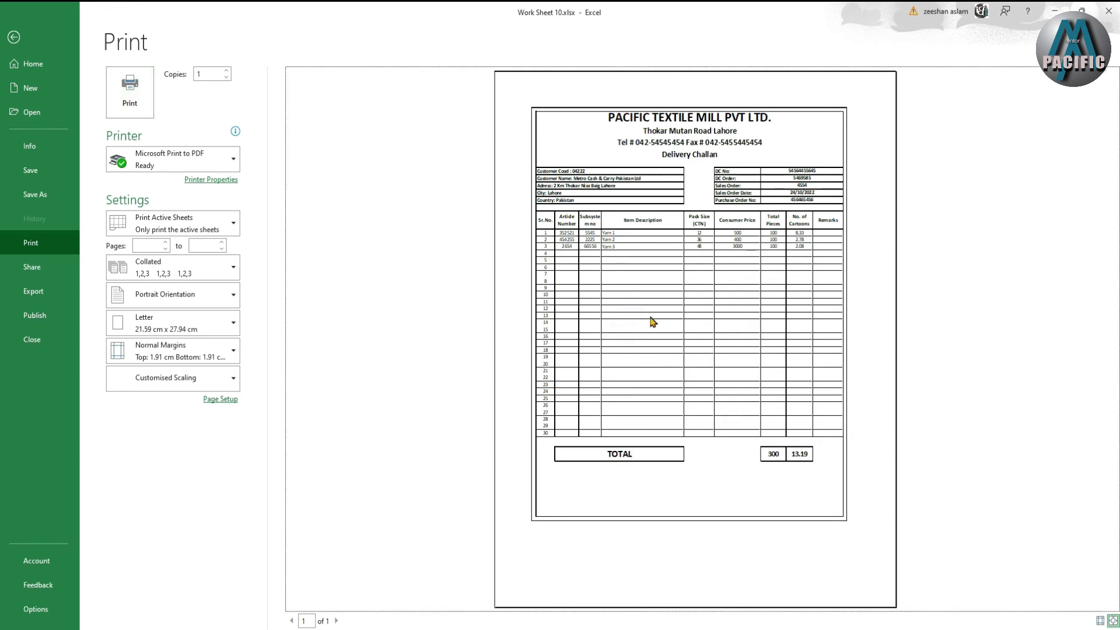
key("Escape")
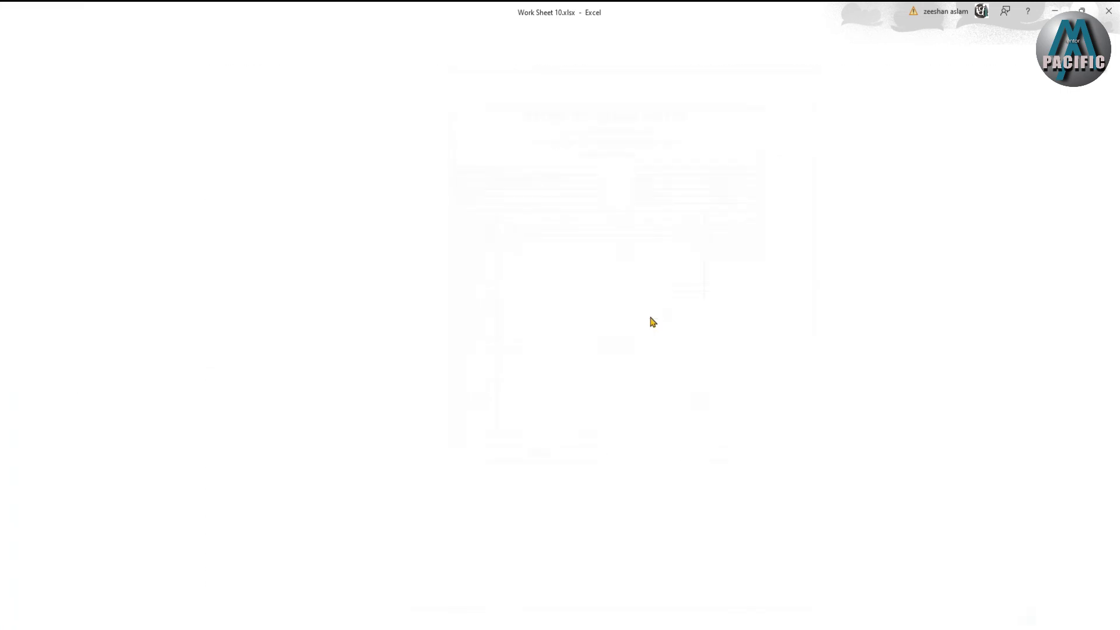
scroll(418, 364, "down", 5)
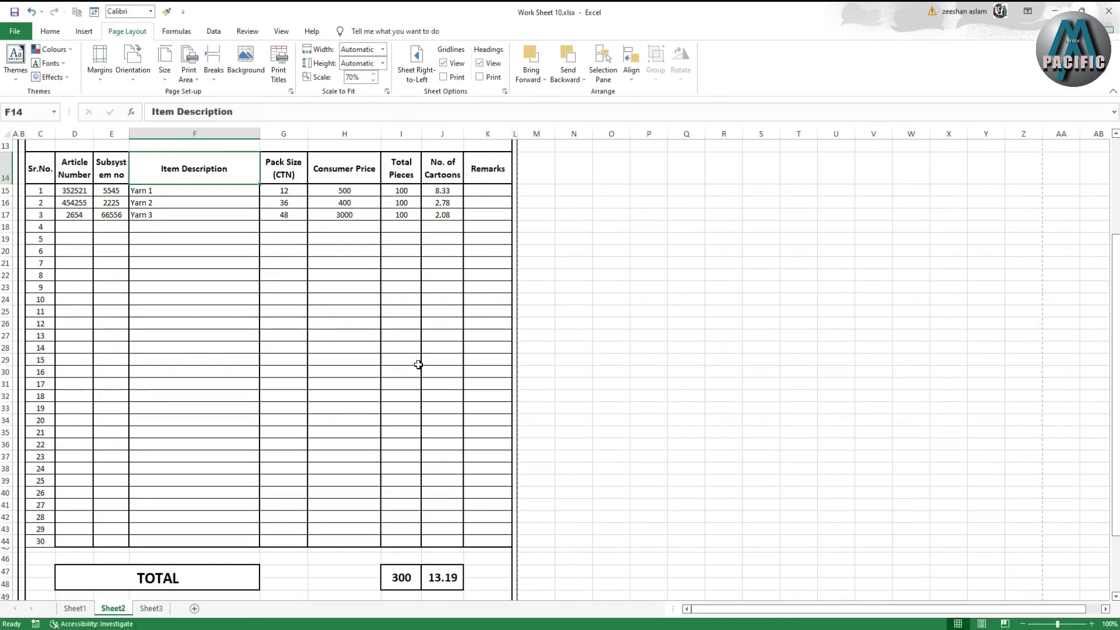
scroll(419, 364, "up", 5)
scroll(419, 364, "up", 2)
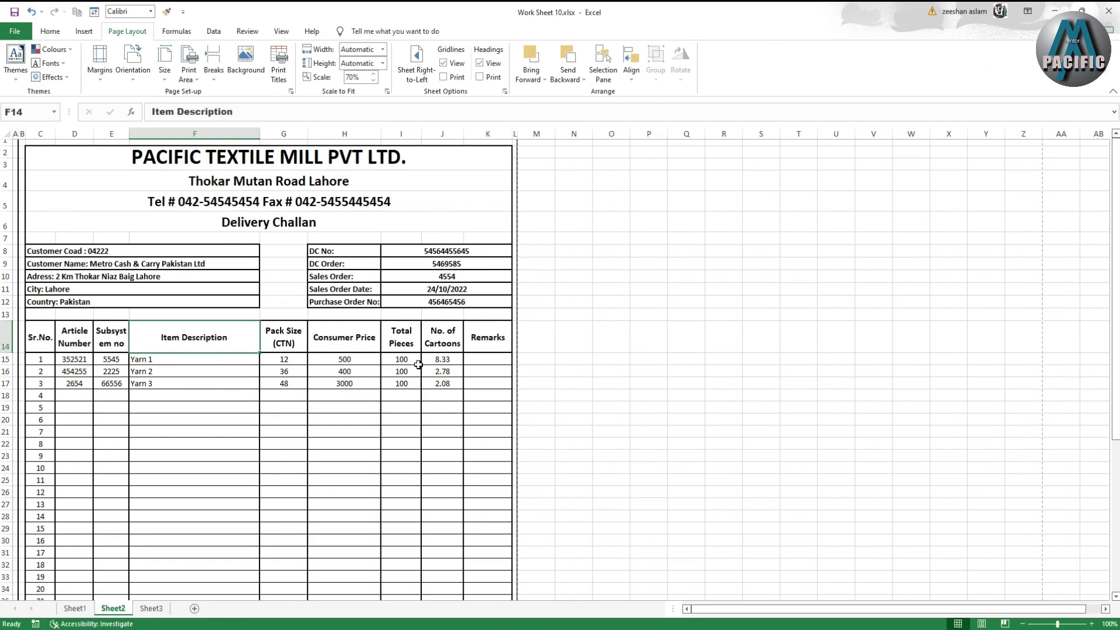